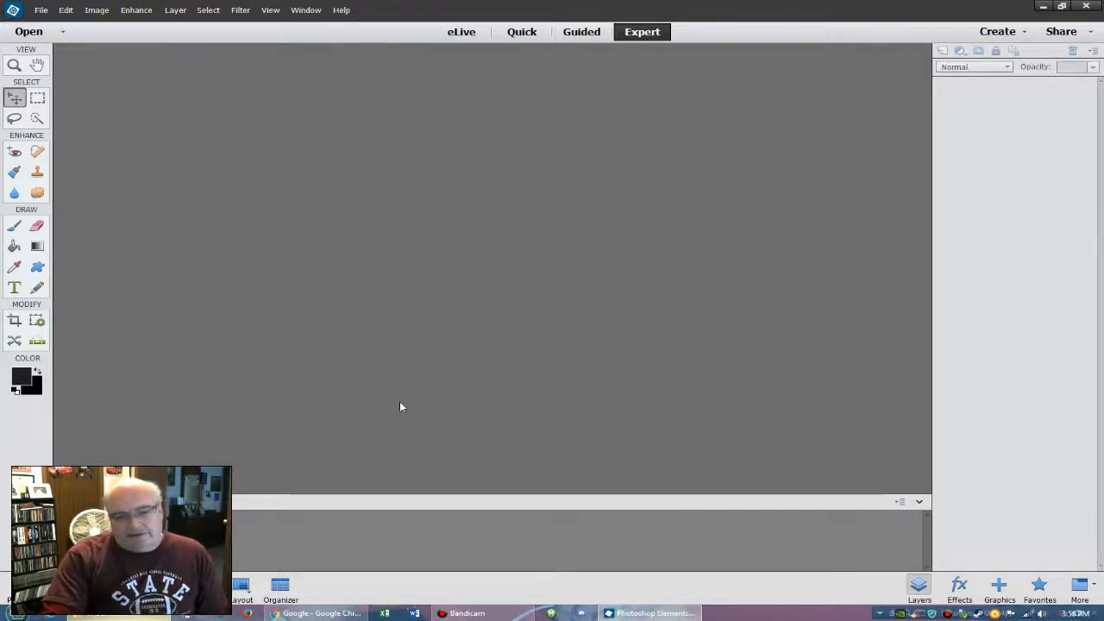
# - Create a blank document named thumbs, 1280 pixels wide and 720 pixels high
pyautogui.click(41, 9)
pyautogui.moveTo(86, 23)
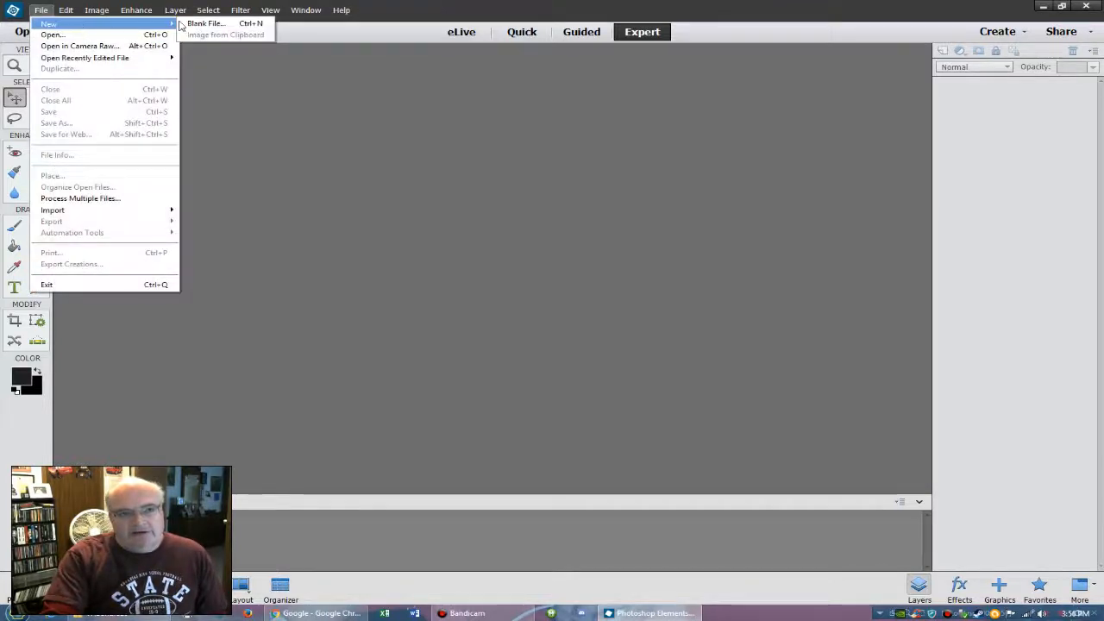
pyautogui.click(200, 23)
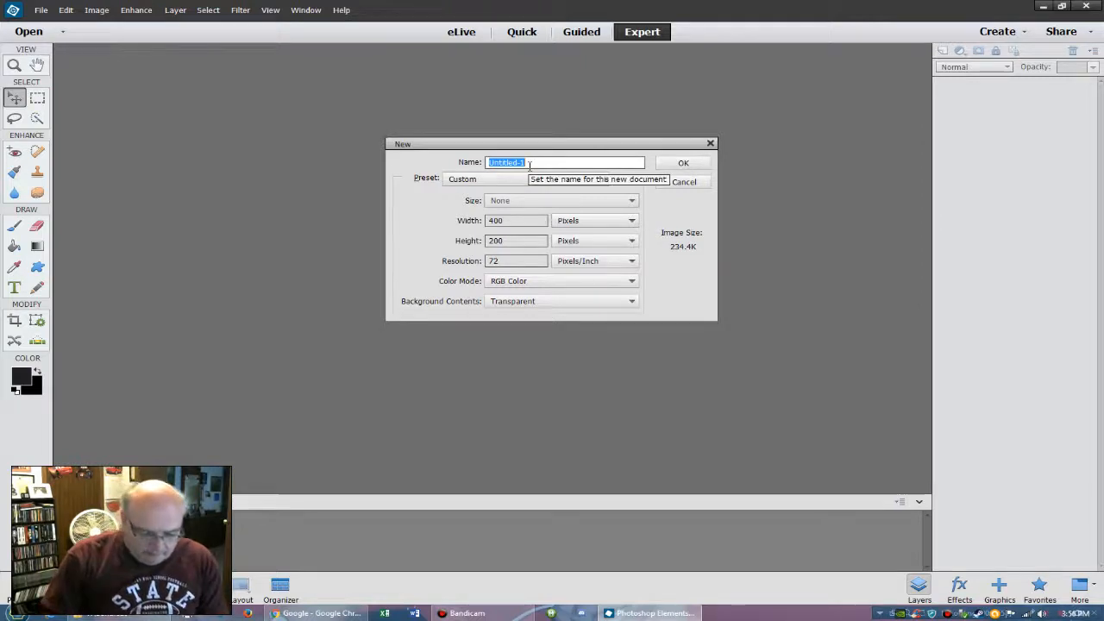
pyautogui.write('thum')
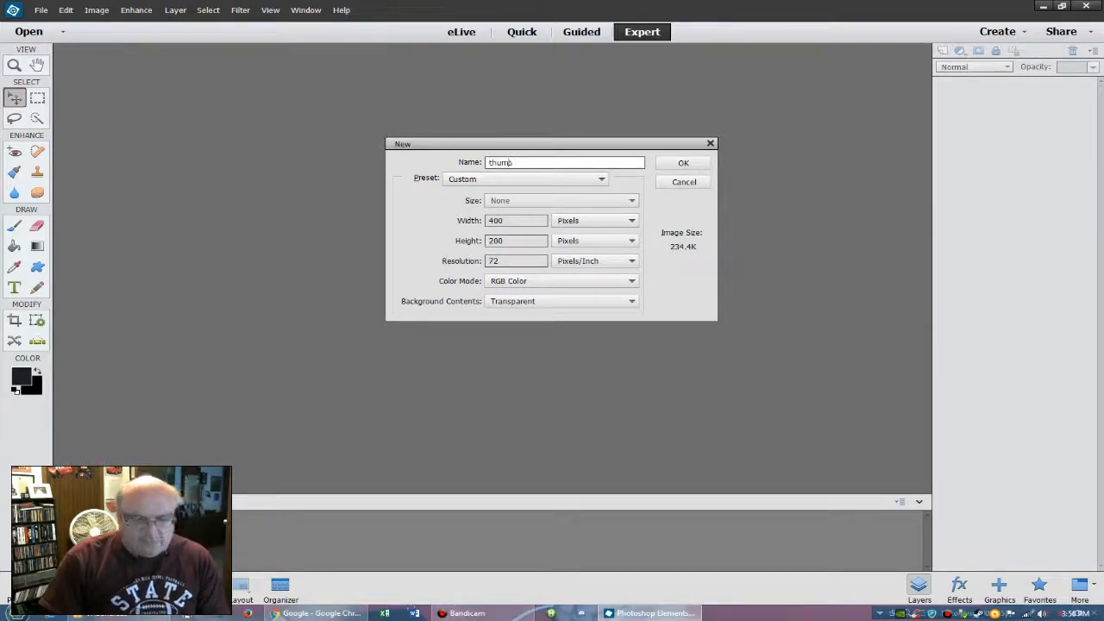
pyautogui.write('bs')
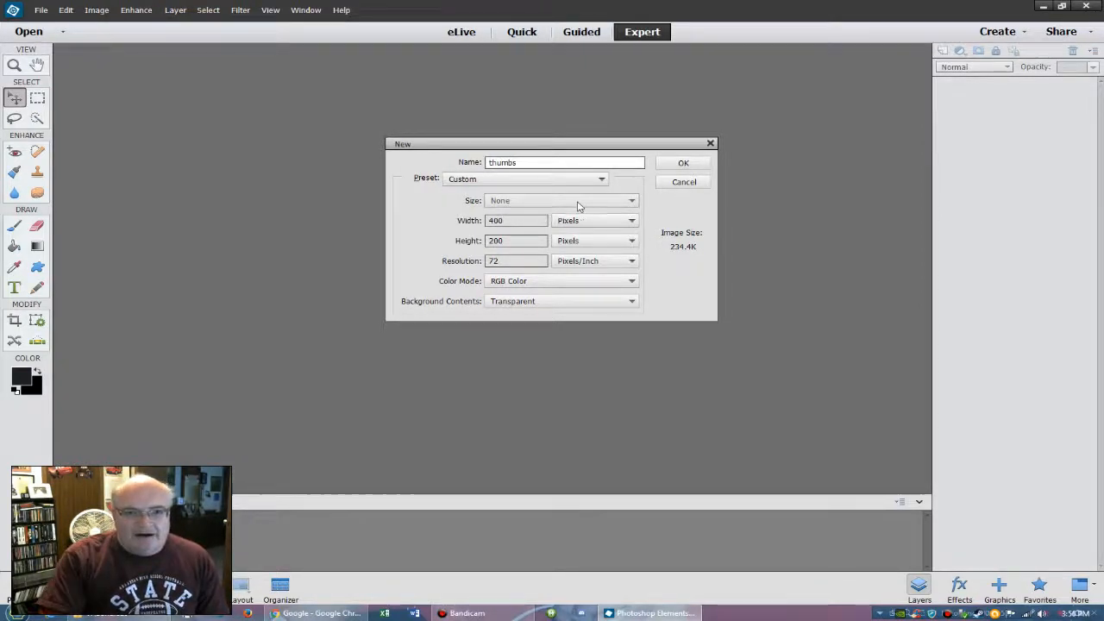
pyautogui.click(606, 183)
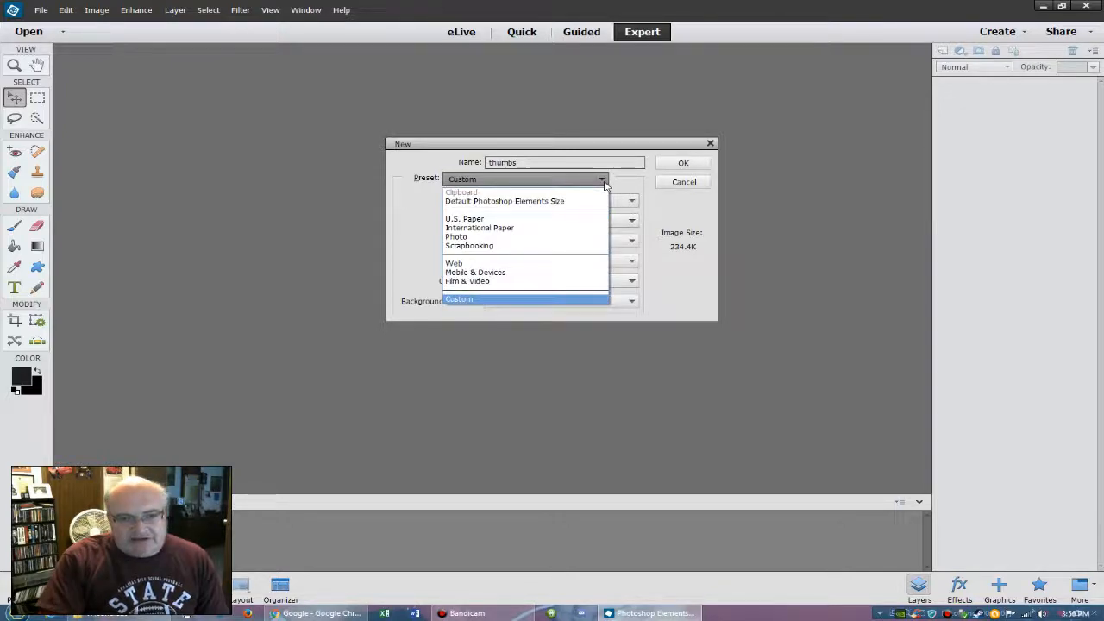
pyautogui.click(605, 183)
pyautogui.doubleClick(511, 221)
pyautogui.write('1280')
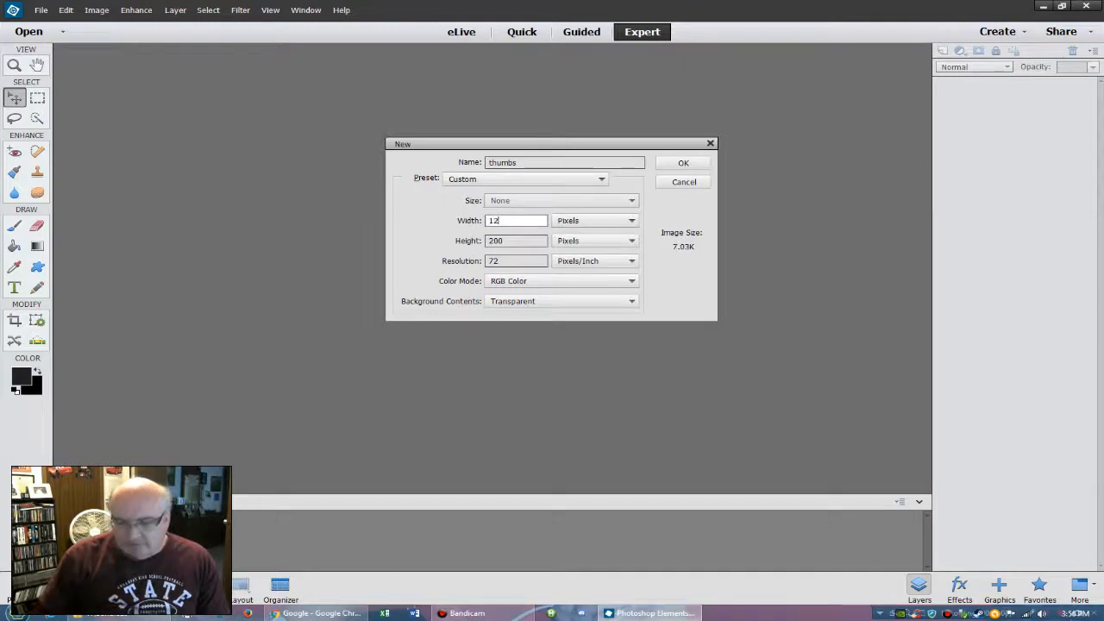
pyautogui.doubleClick(513, 241)
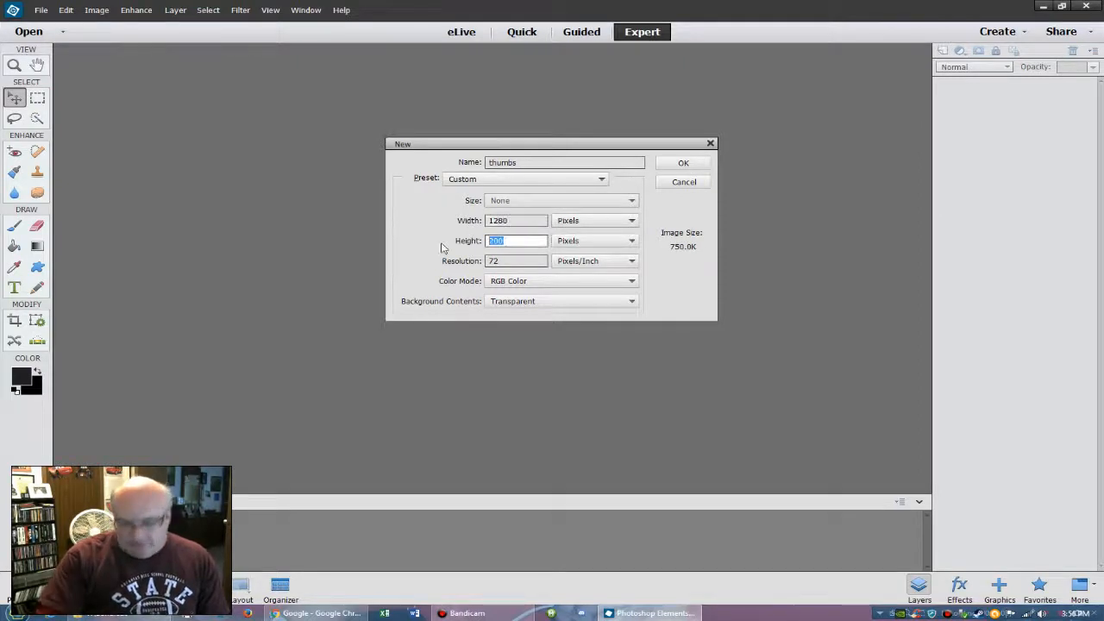
pyautogui.write('720')
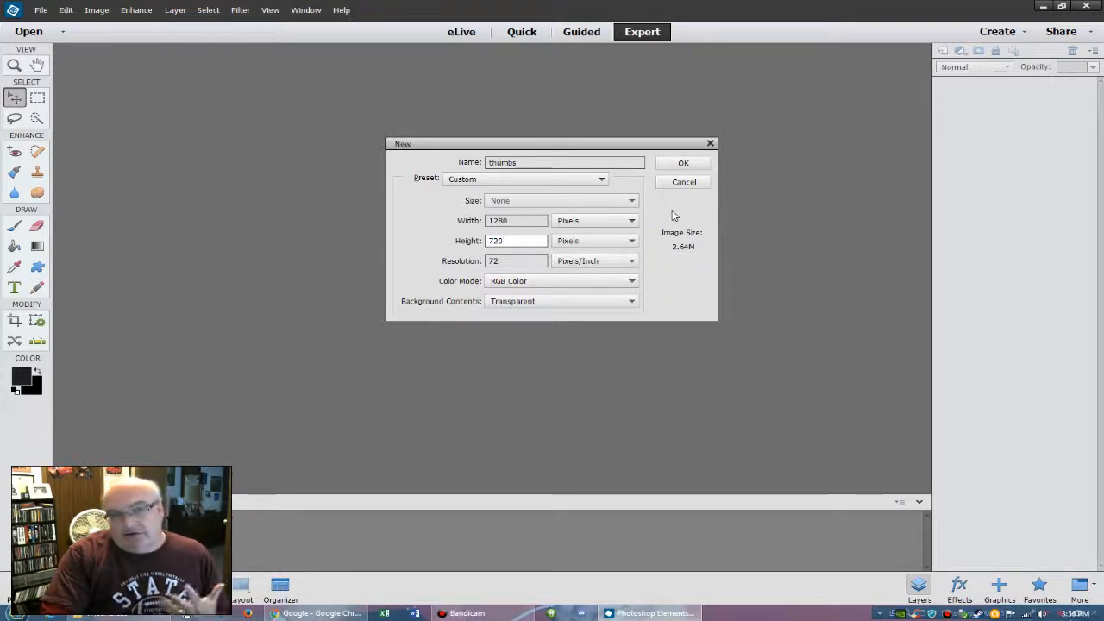
pyautogui.click(683, 164)
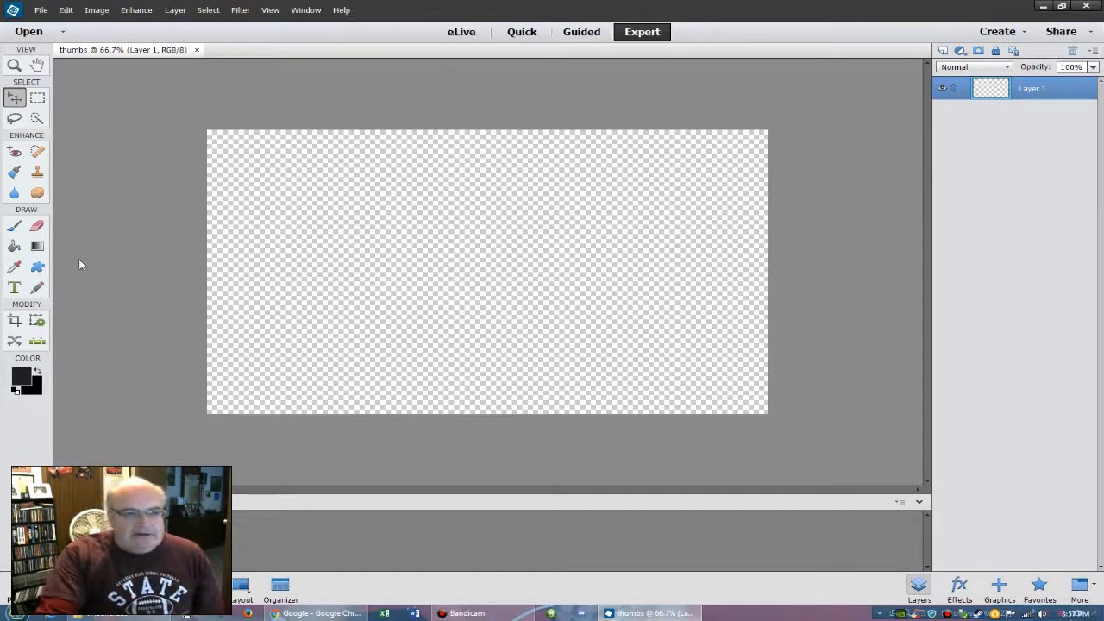
# - Reset the colors to the default black and white, fill Layer 1 with black using the Paint Bucket, and deselect the layer
pyautogui.click(14, 248)
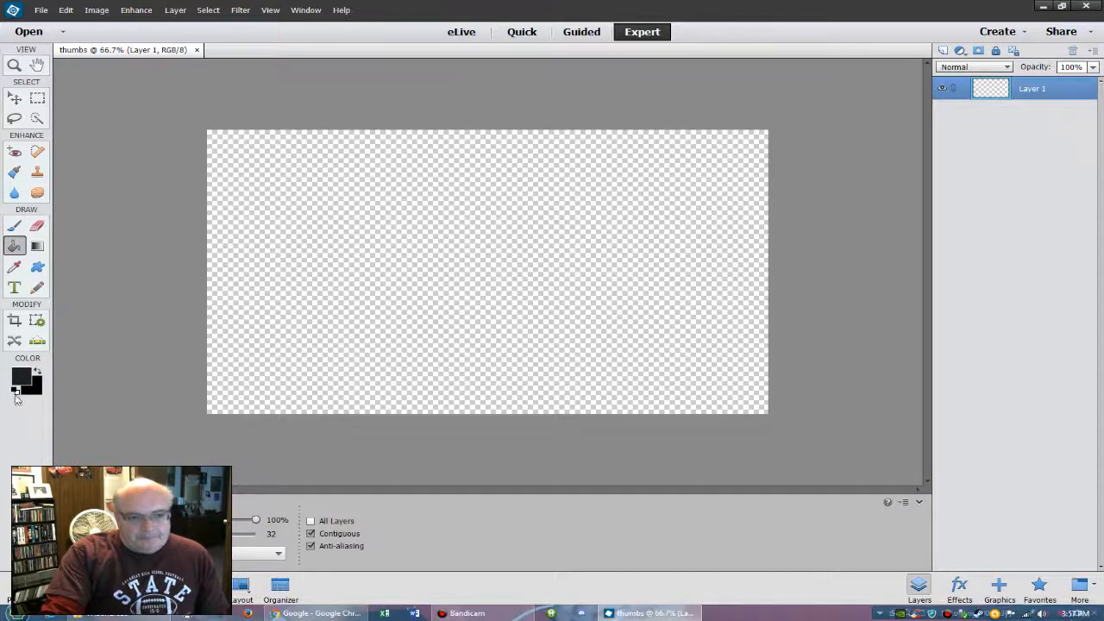
pyautogui.click(16, 393)
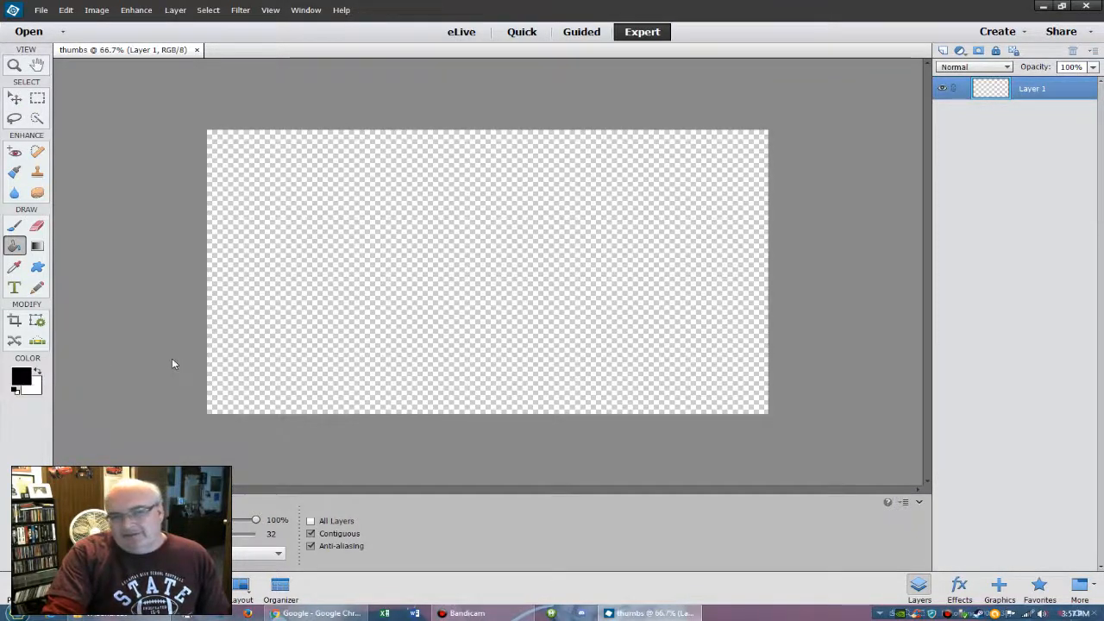
pyautogui.click(21, 378)
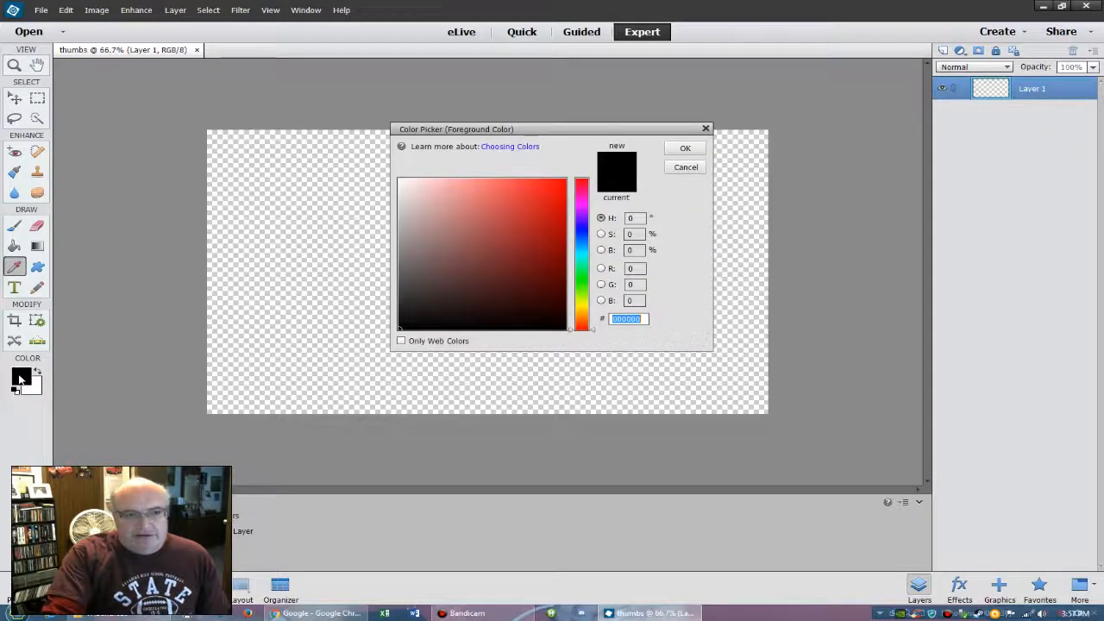
pyautogui.click(707, 129)
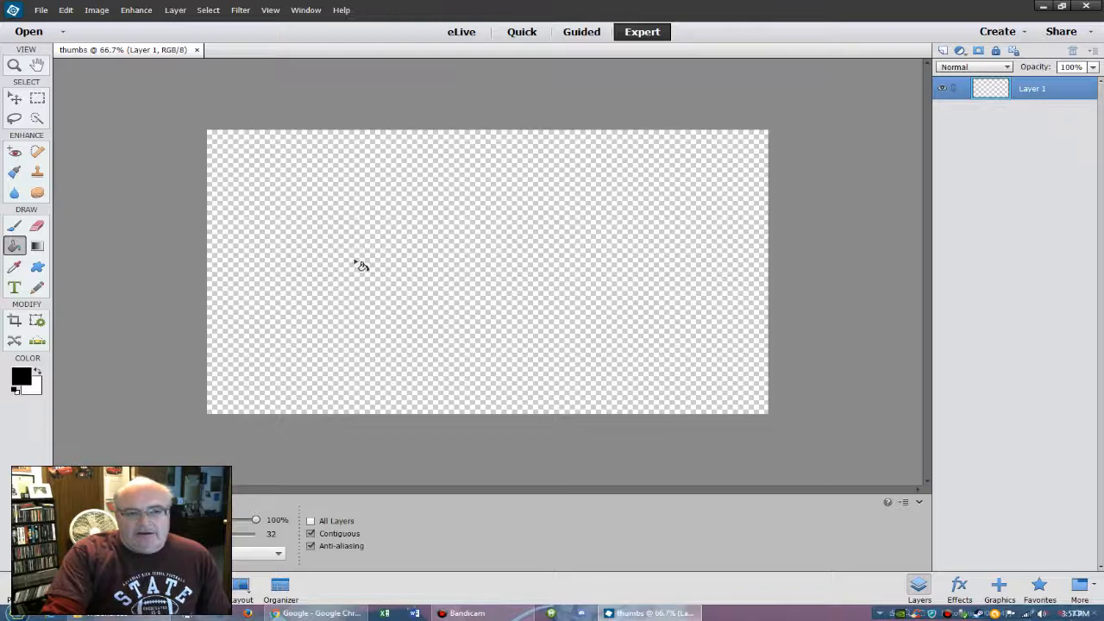
pyautogui.click(338, 199)
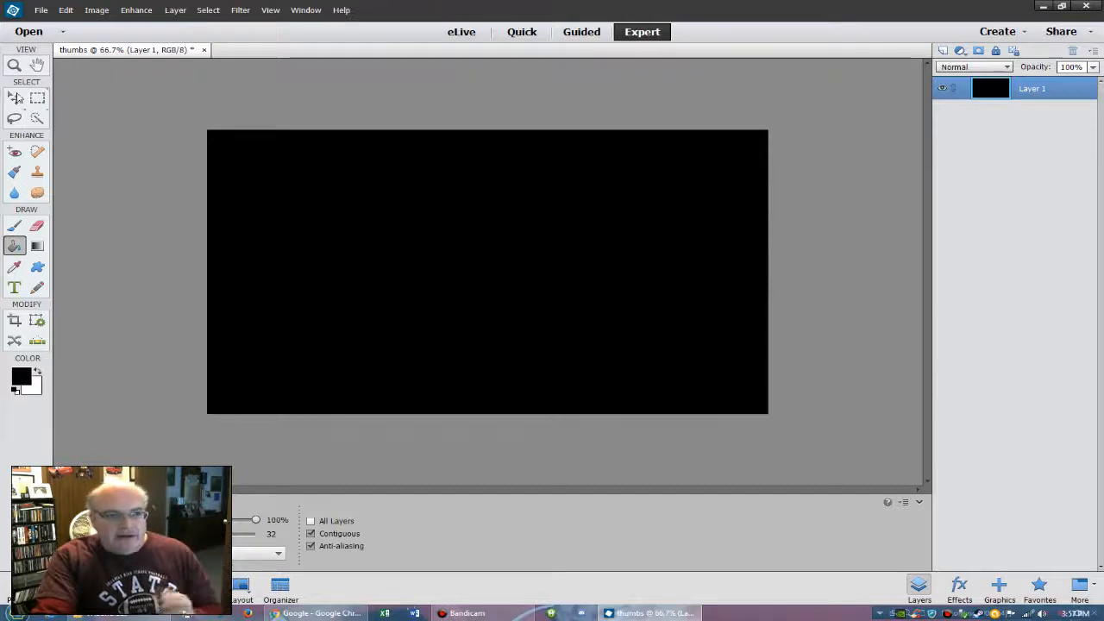
pyautogui.click(12, 100)
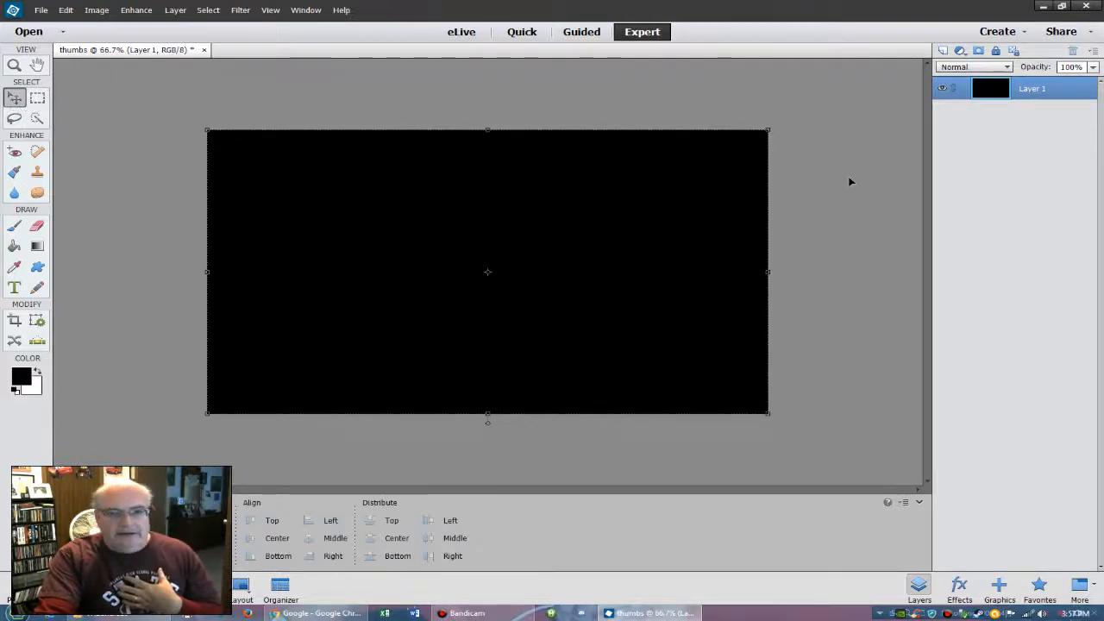
pyautogui.click(953, 142)
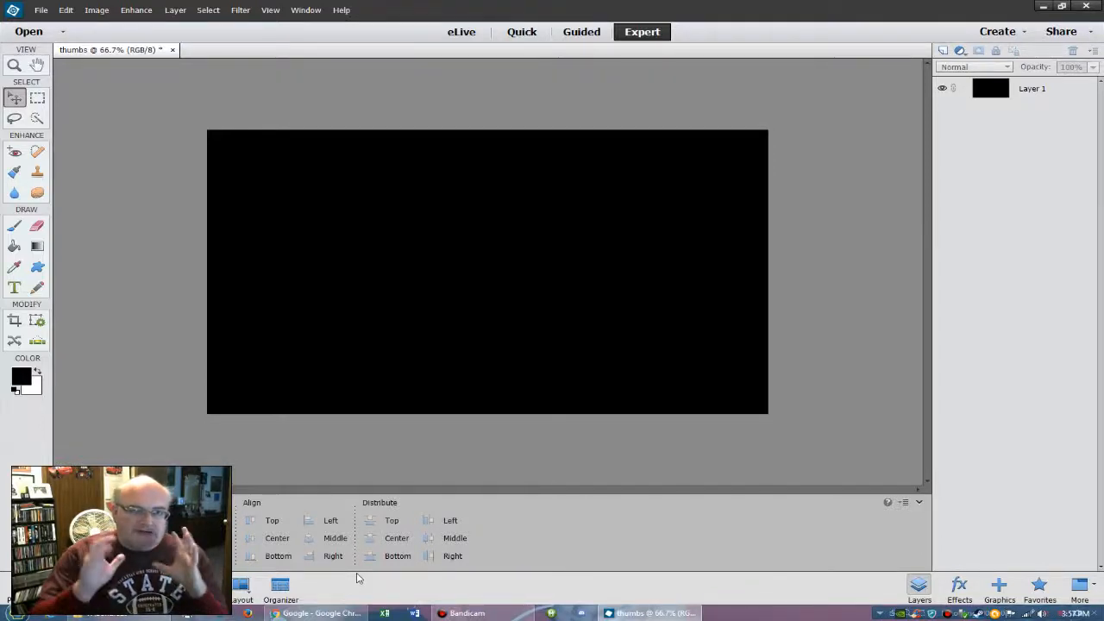
pyautogui.click(121, 613)
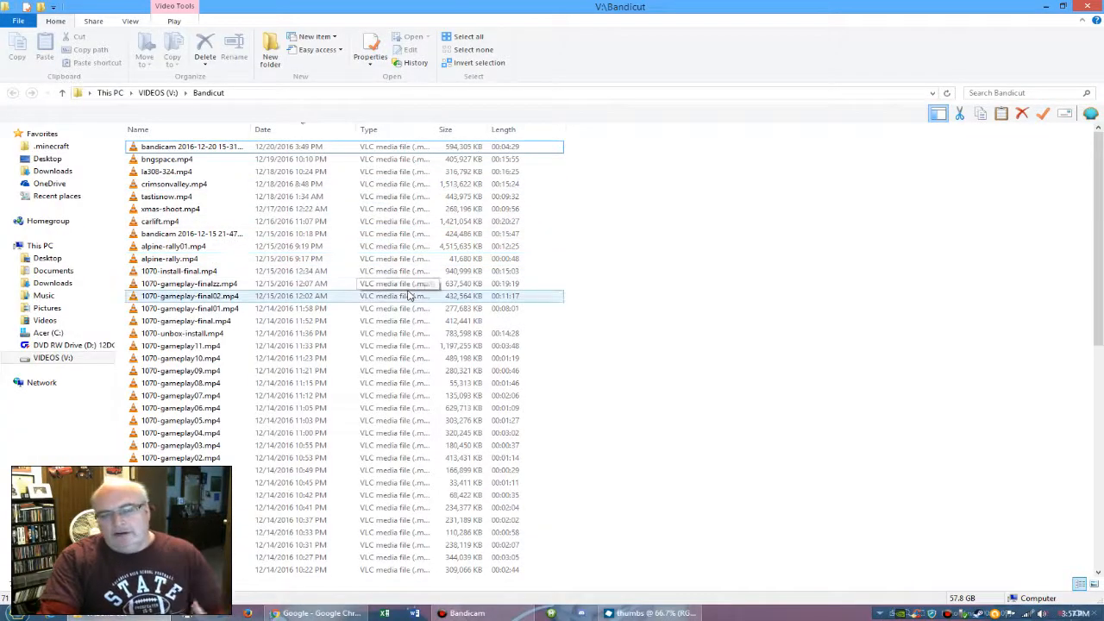
pyautogui.click(213, 147)
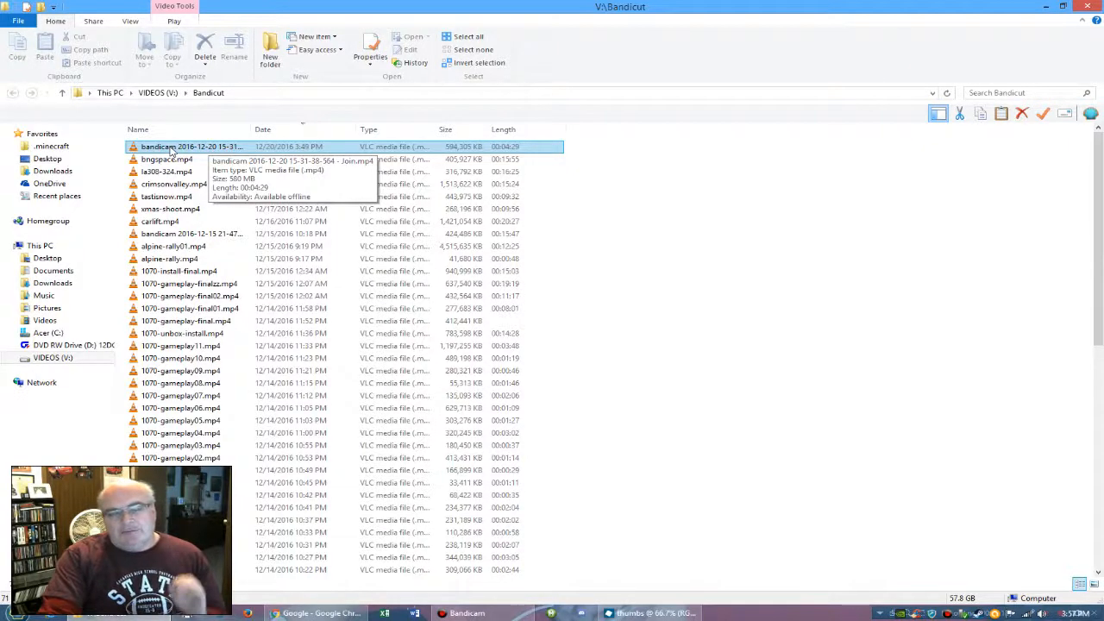
pyautogui.doubleClick(171, 148)
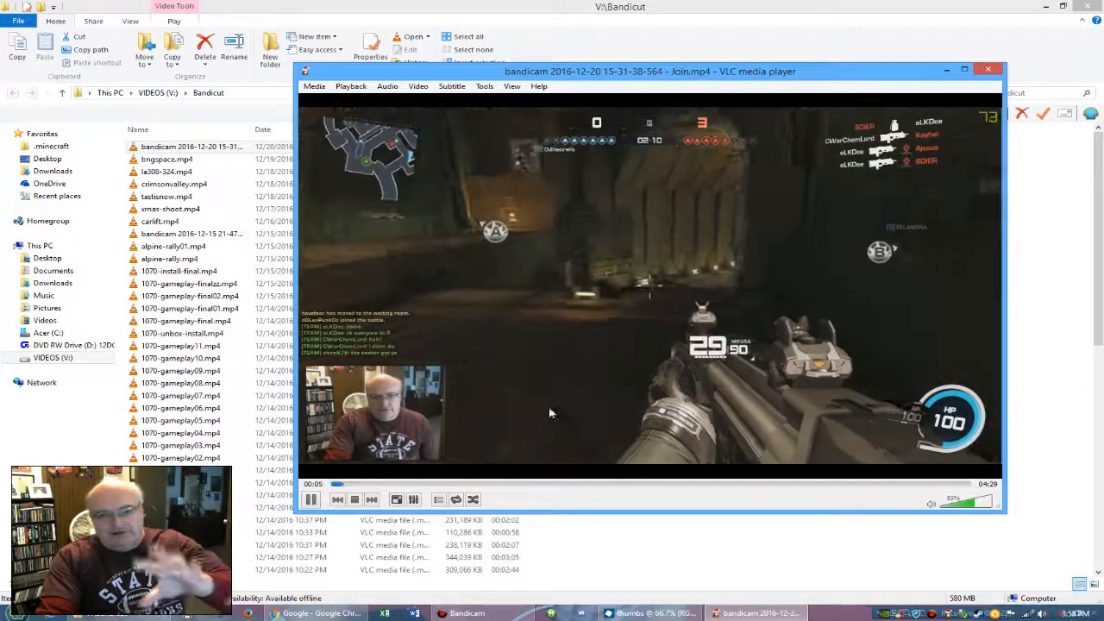
pyautogui.click(311, 500)
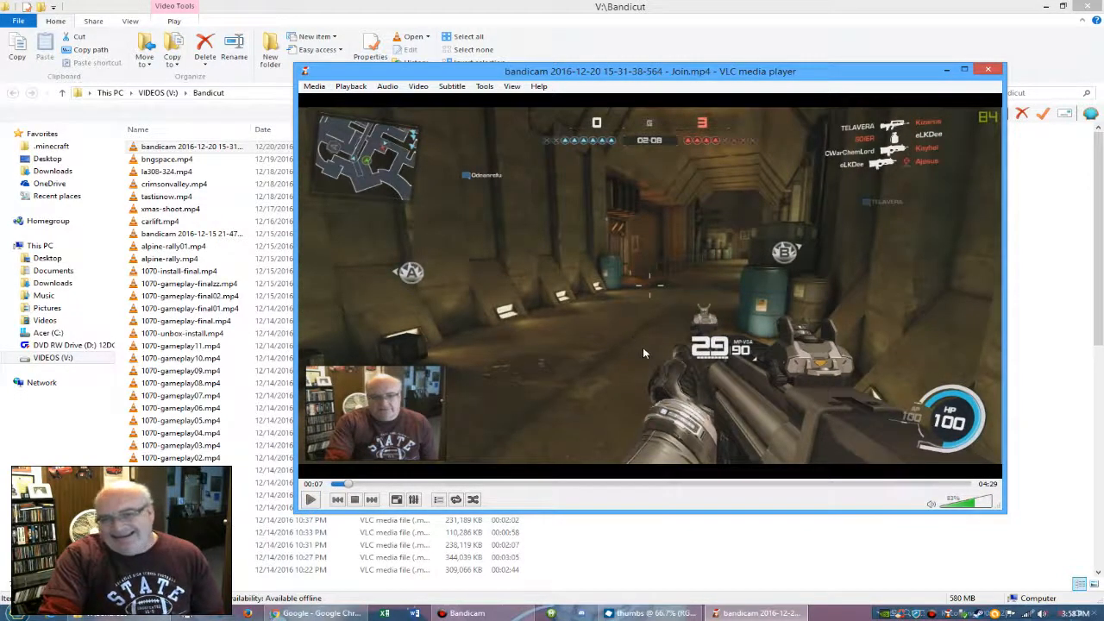
pyautogui.click(311, 500)
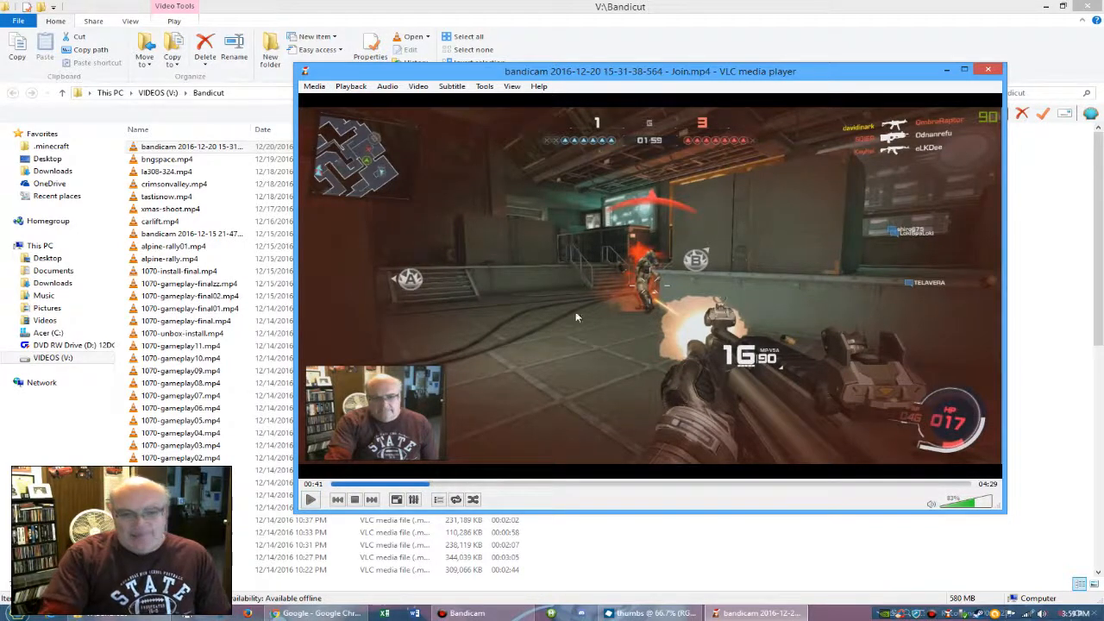
# - Take a snapshot of the paused video frame and close the player
pyautogui.click(419, 86)
pyautogui.click(451, 264)
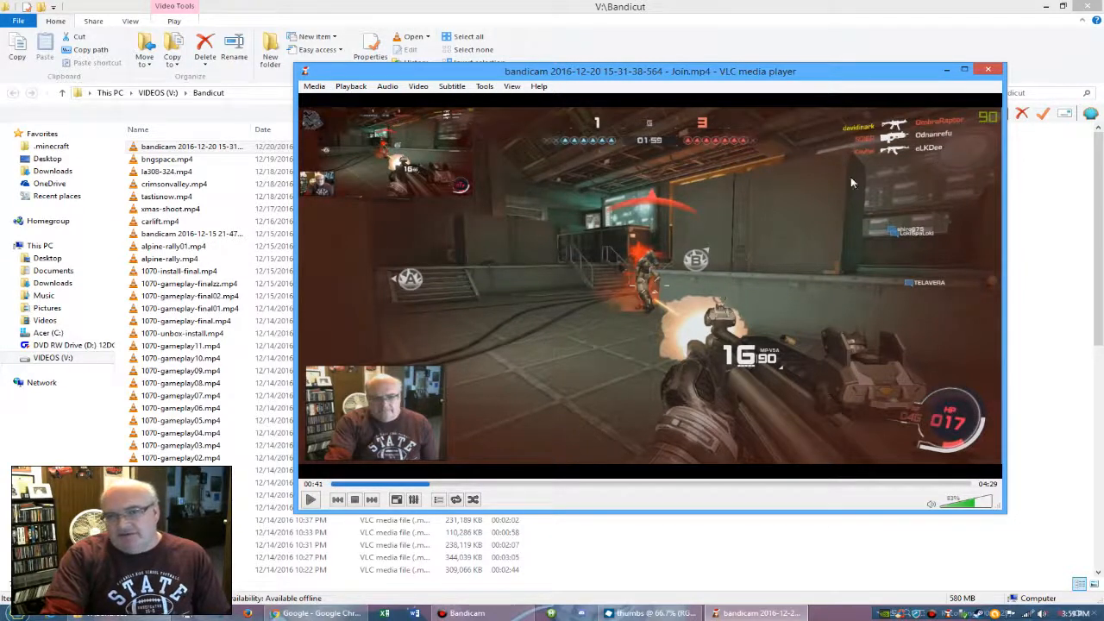
pyautogui.click(992, 73)
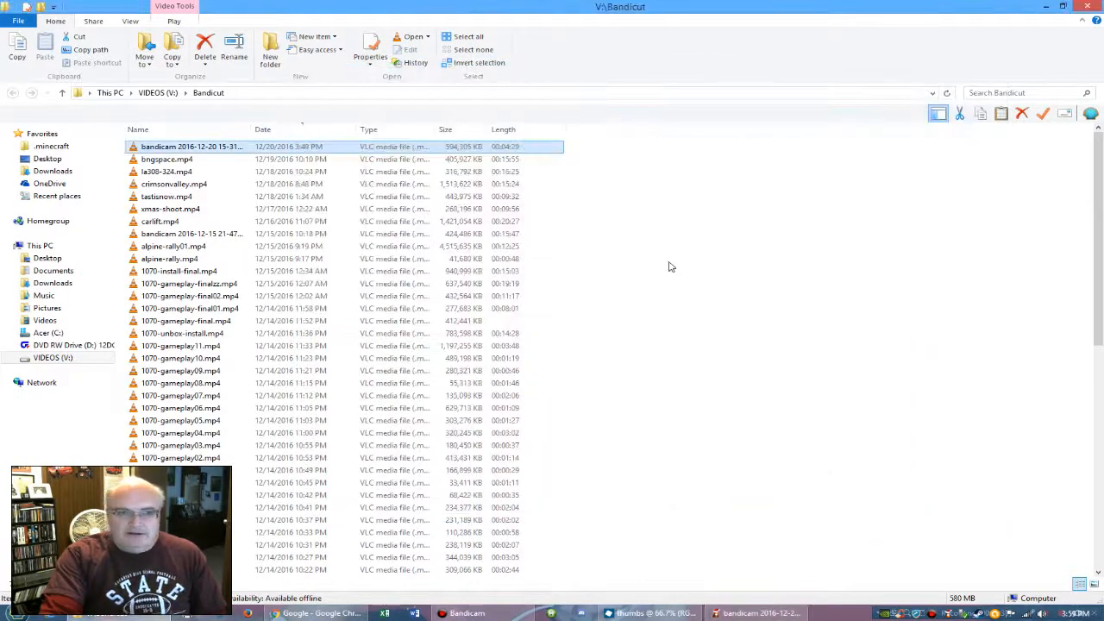
pyautogui.click(648, 611)
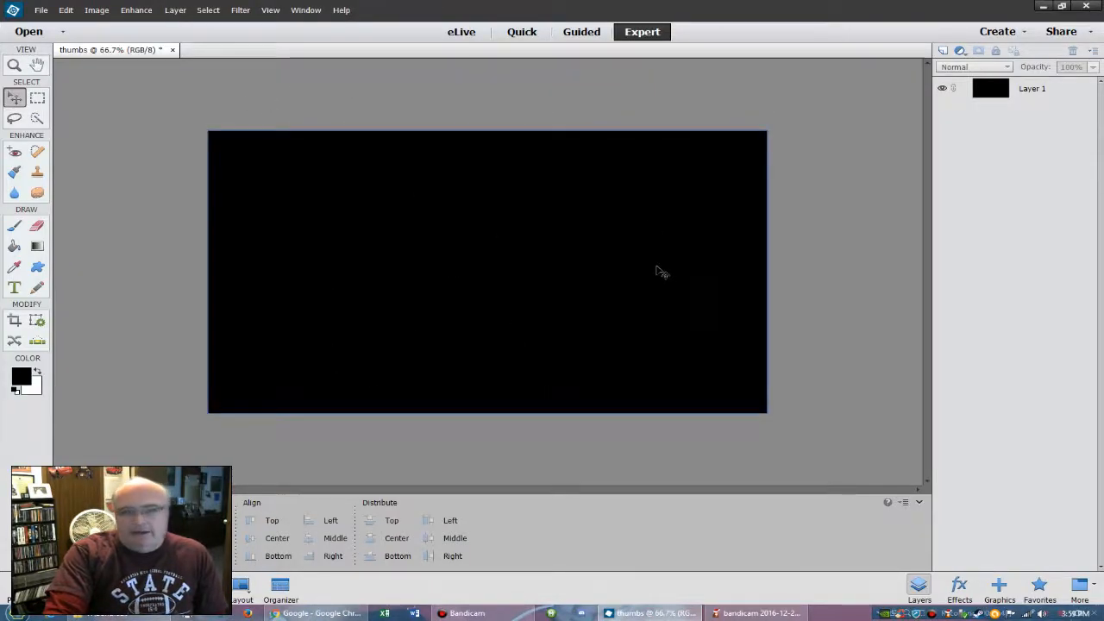
pyautogui.click(41, 10)
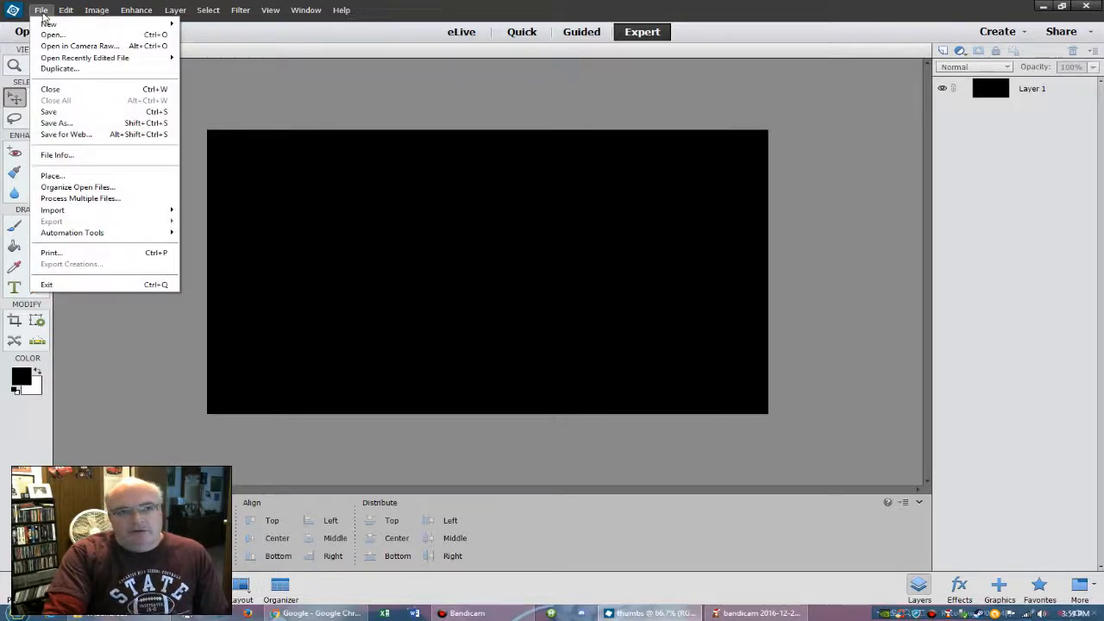
pyautogui.click(88, 175)
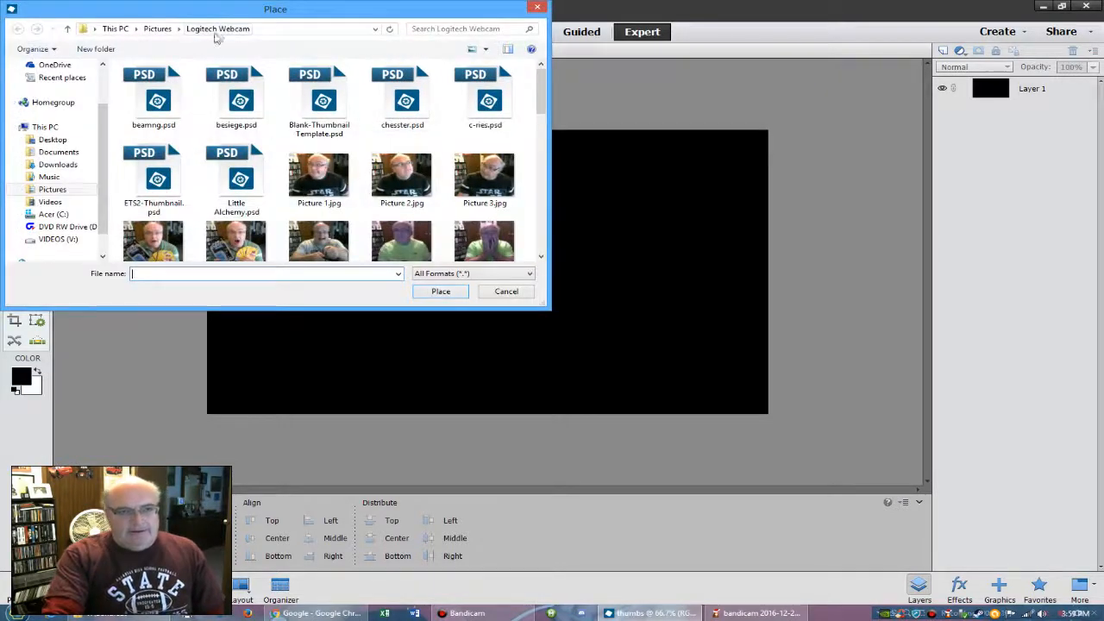
pyautogui.click(157, 29)
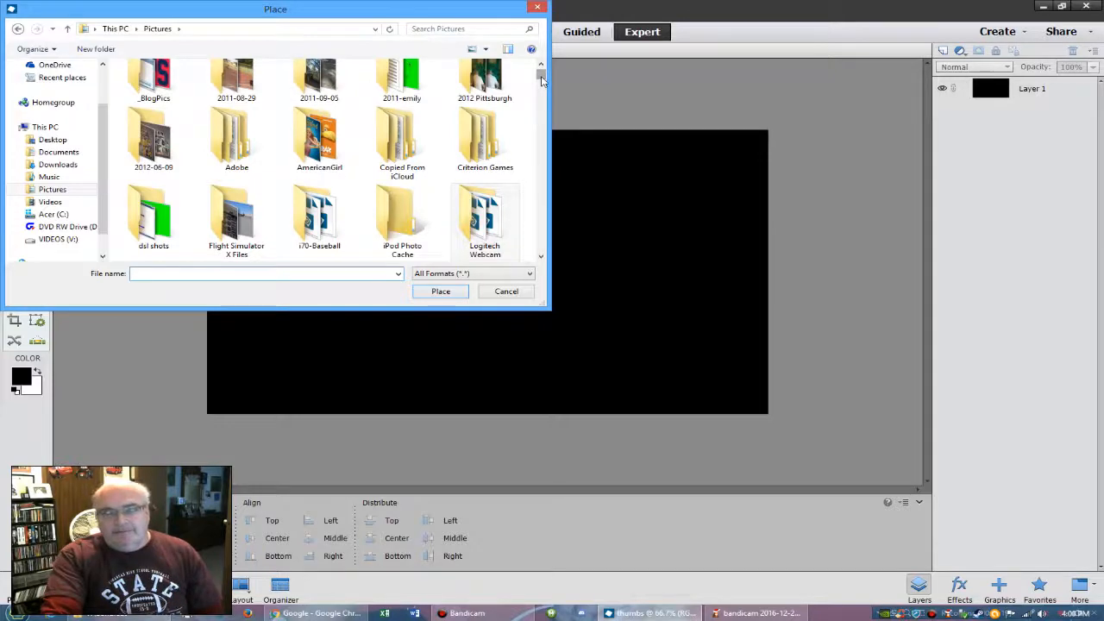
pyautogui.moveTo(541, 80); pyautogui.dragTo(541, 87)
pyautogui.moveTo(534, 166); pyautogui.dragTo(537, 254)
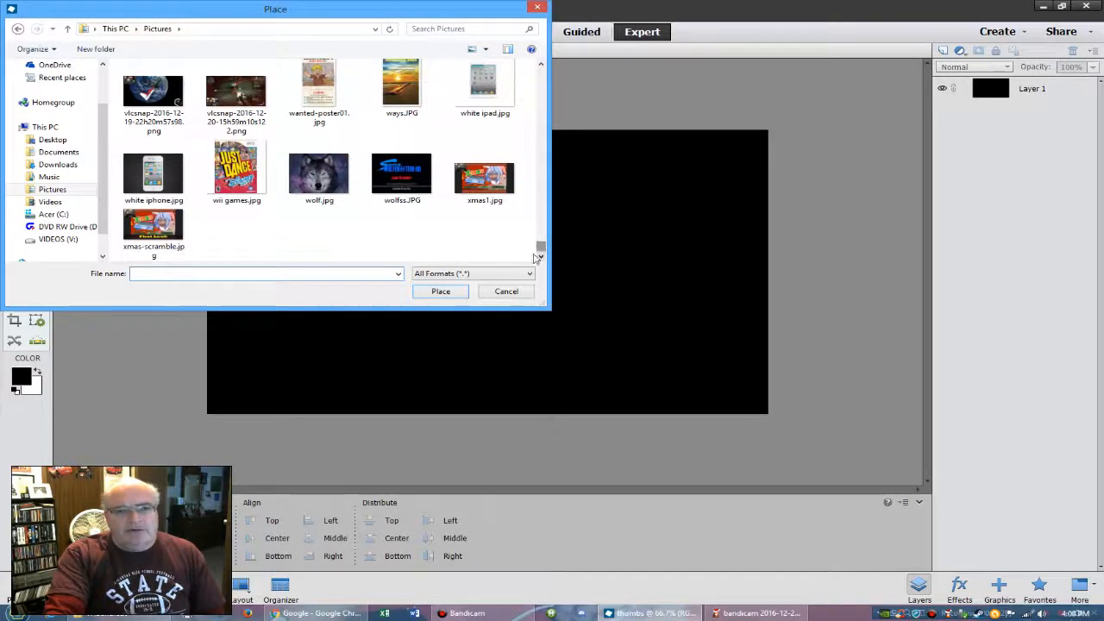
pyautogui.click(240, 114)
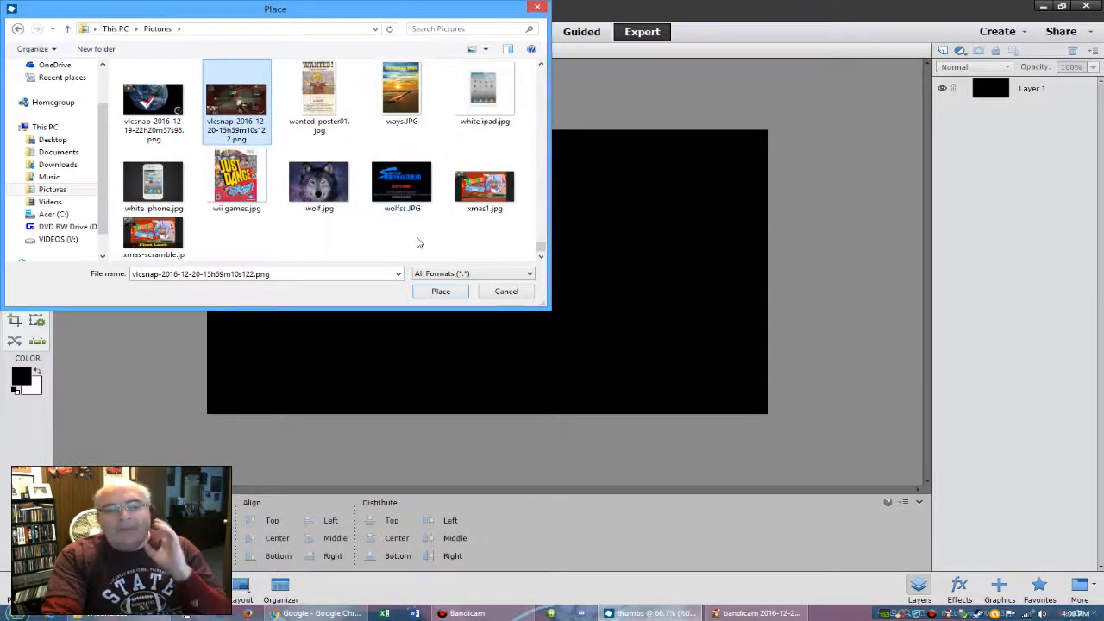
pyautogui.press('Return')
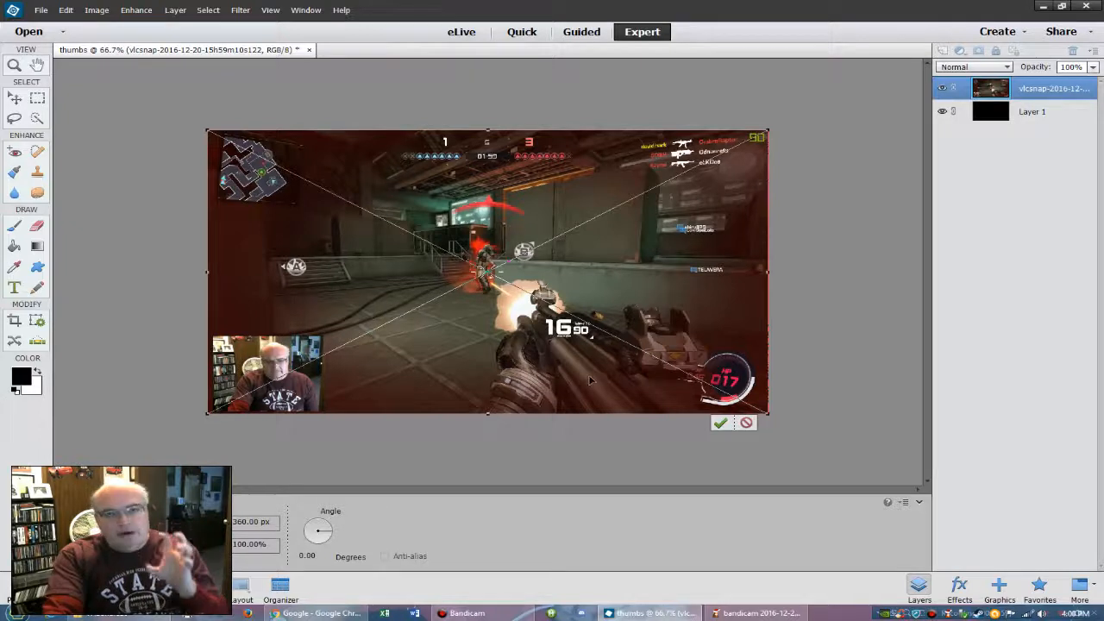
pyautogui.click(718, 423)
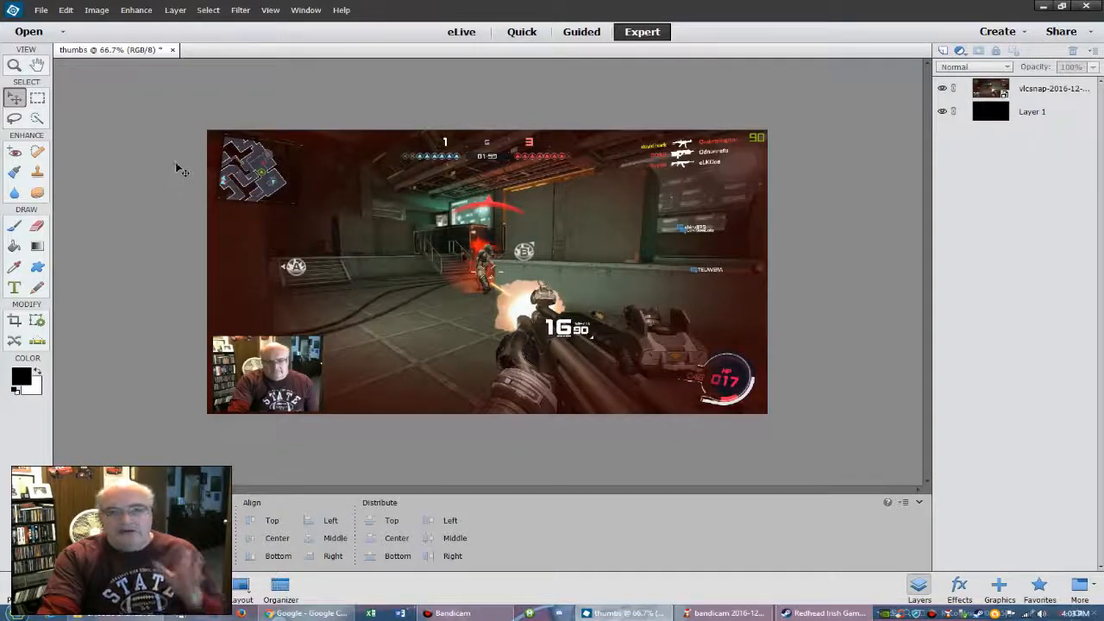
# - Place Picture 5.jpg from the Logitech Webcam folder over the gameplay snapshot, accept its default size, and deselect the layer
pyautogui.click(41, 9)
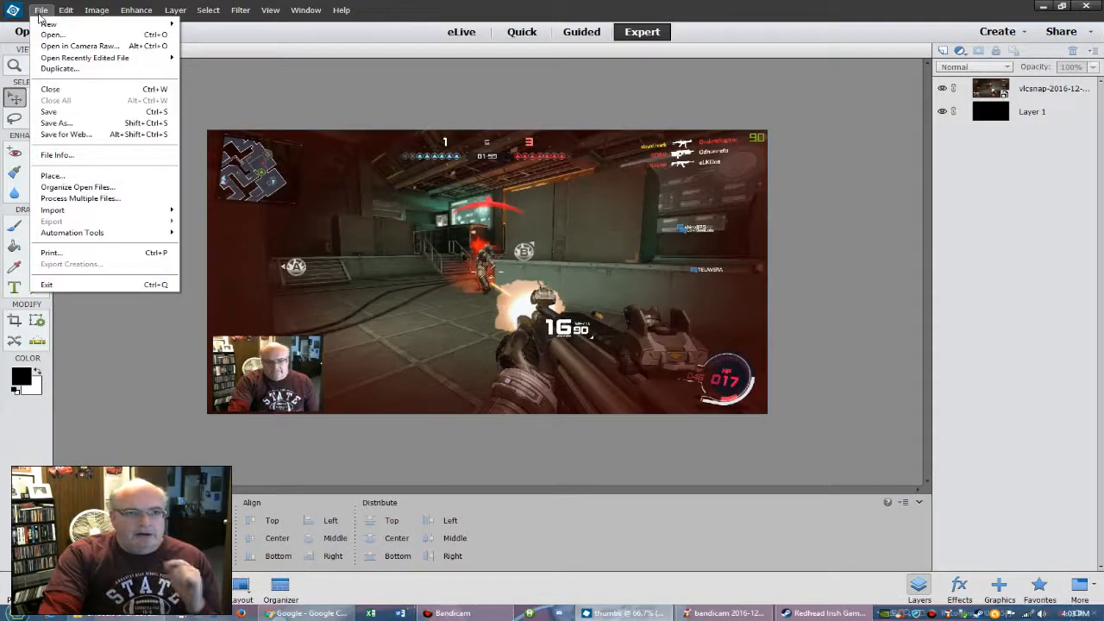
pyautogui.click(83, 178)
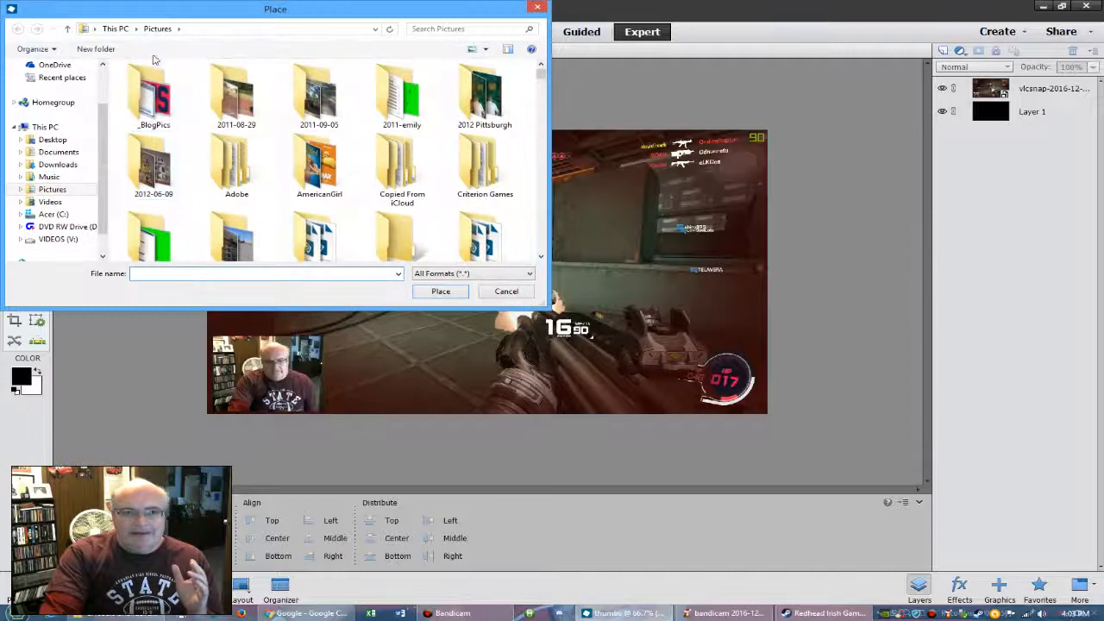
pyautogui.doubleClick(479, 242)
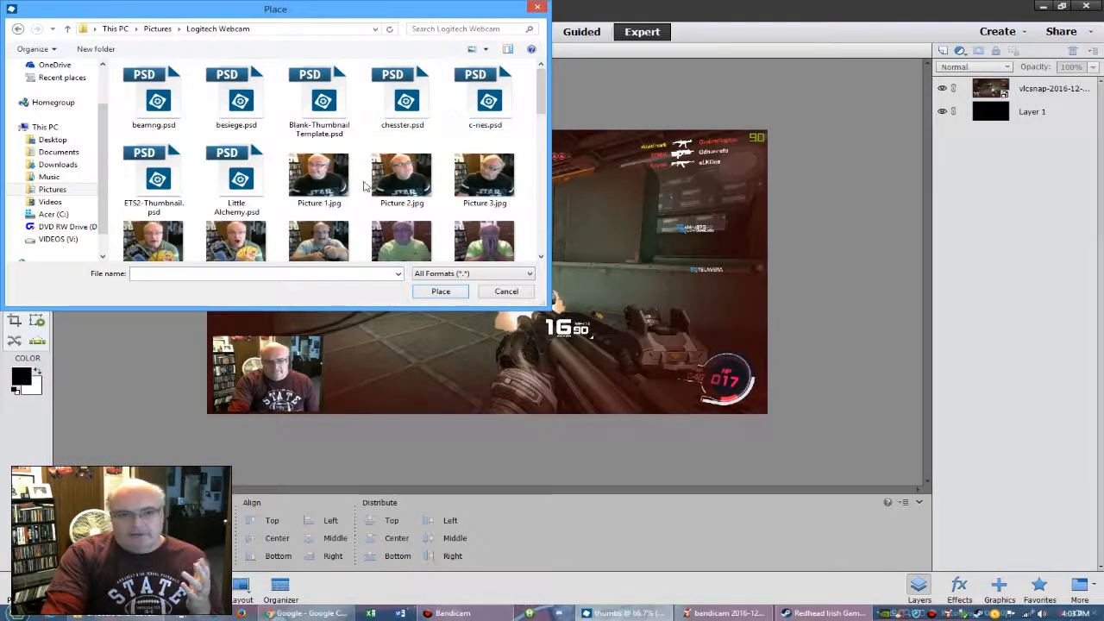
pyautogui.doubleClick(239, 245)
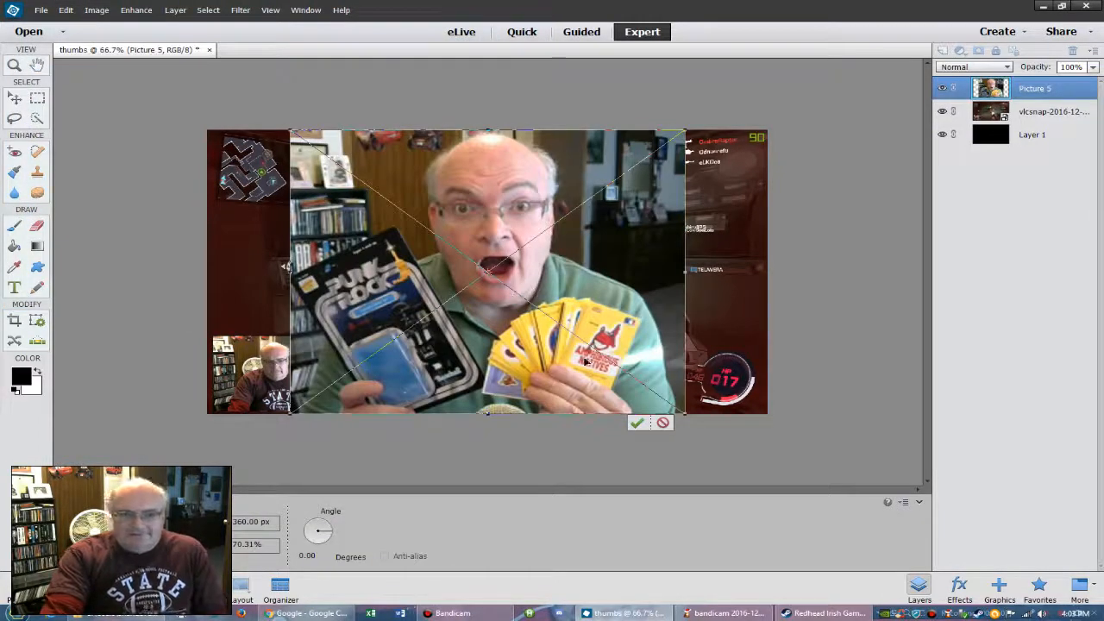
pyautogui.click(636, 423)
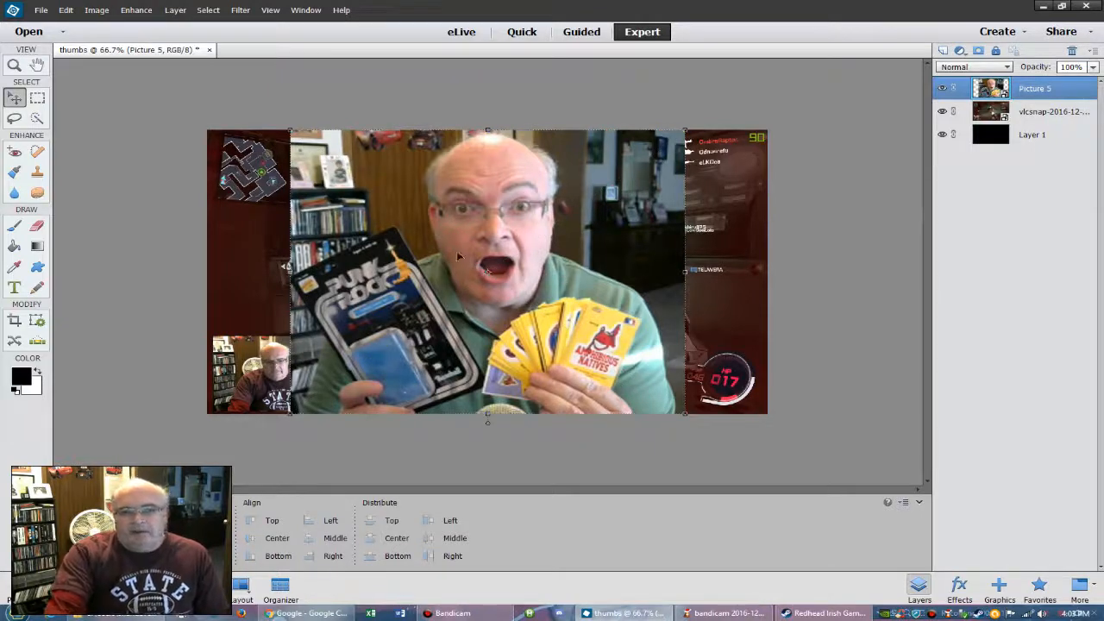
pyautogui.click(845, 338)
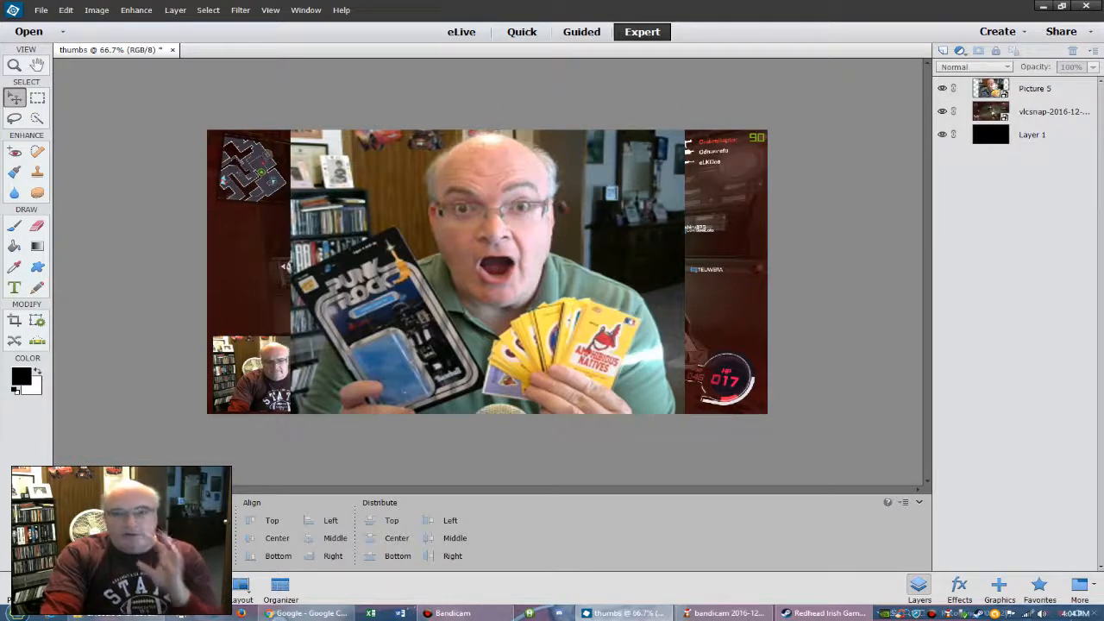
# - Simplify the Picture 5 layer so that the webcam photo can be edited with the selection tools
pyautogui.click(36, 120)
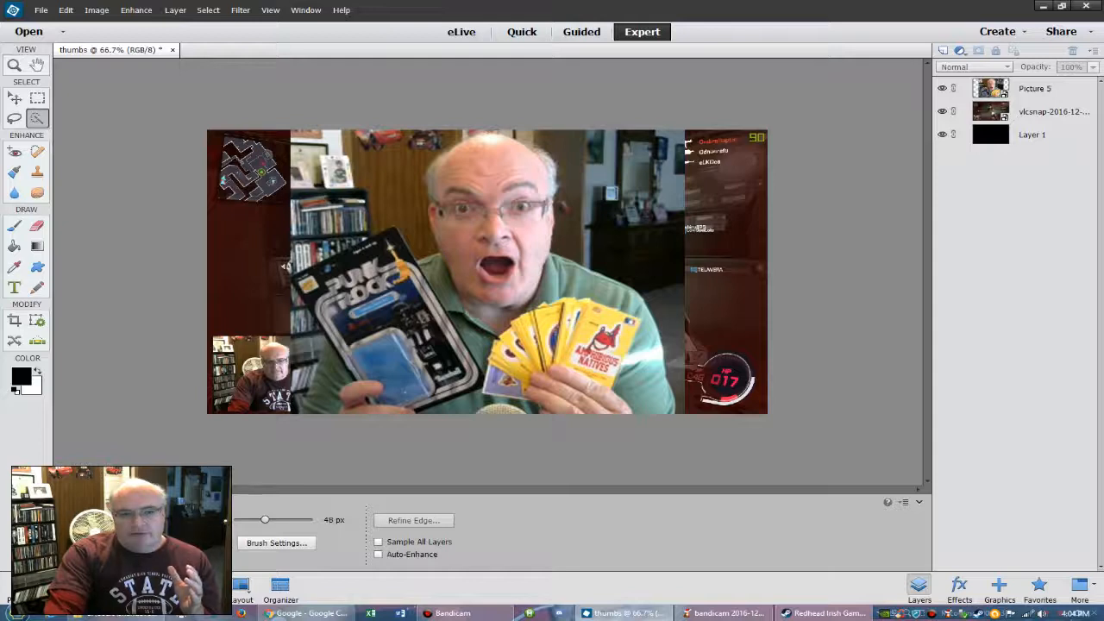
pyautogui.click(503, 251)
pyautogui.click(557, 229)
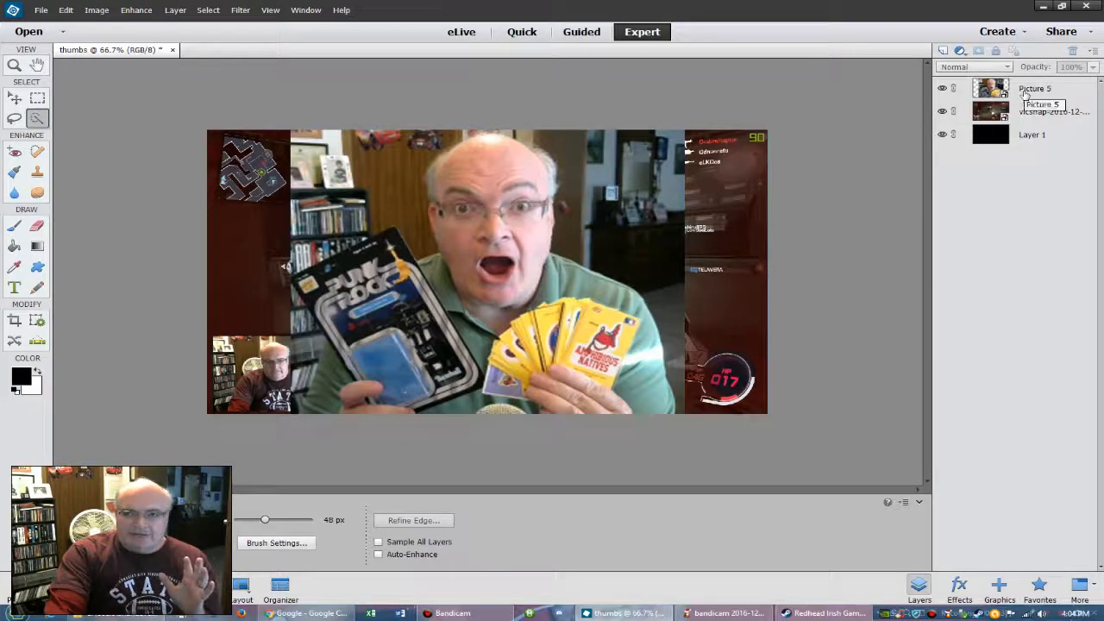
pyautogui.click(1023, 93)
pyautogui.rightClick(1017, 95)
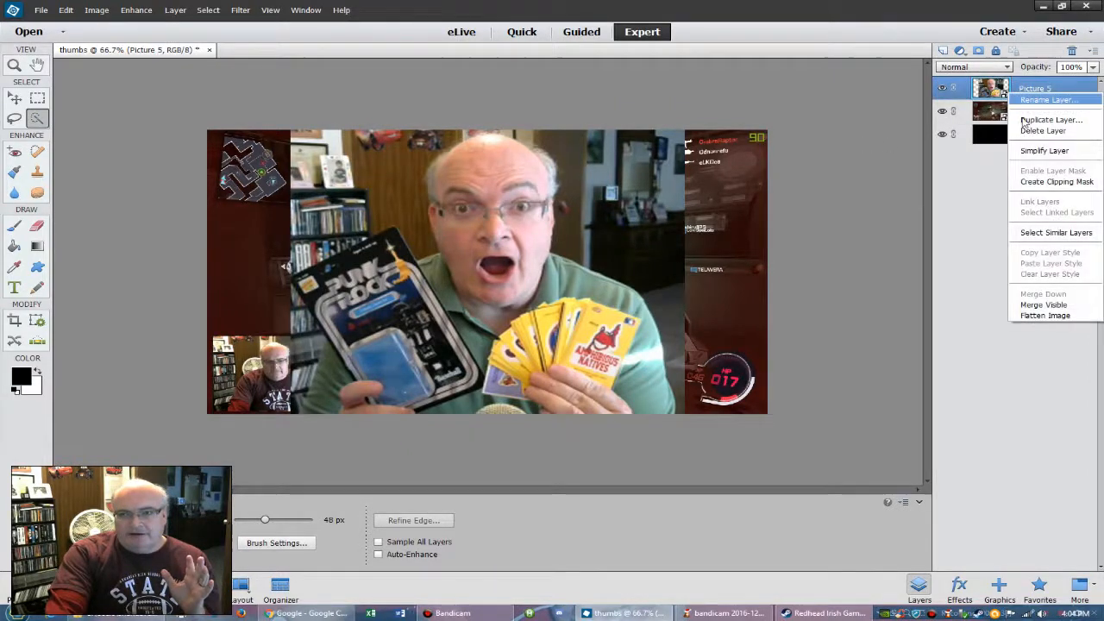
pyautogui.click(1031, 150)
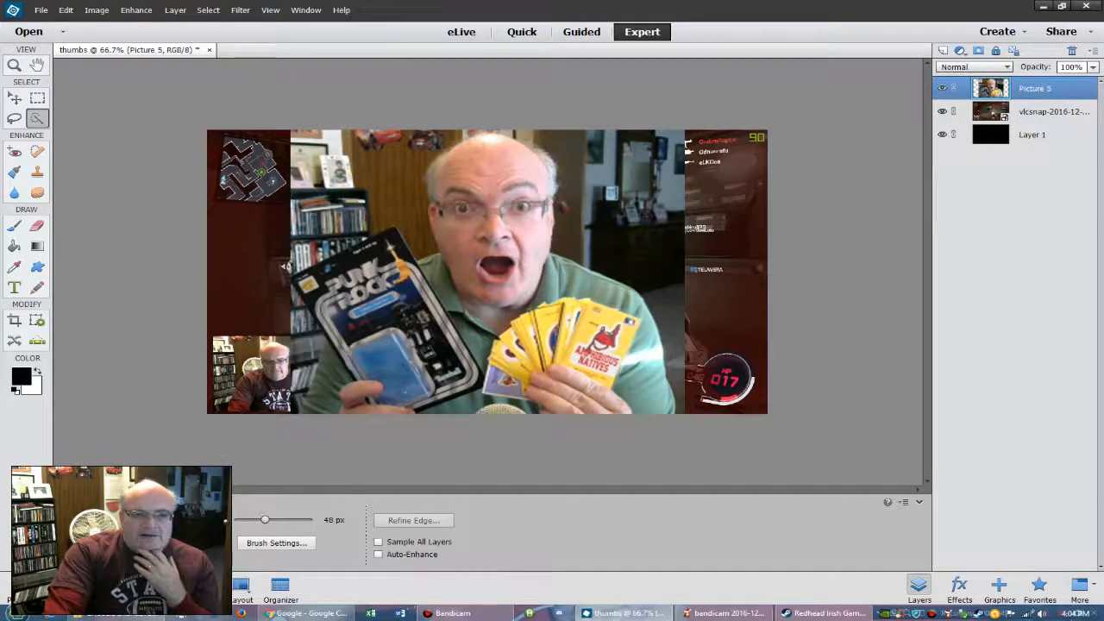
pyautogui.moveTo(479, 240)
pyautogui.mouseDown()
pyautogui.moveTo(509, 267)
pyautogui.moveTo(503, 288)
pyautogui.mouseUp()
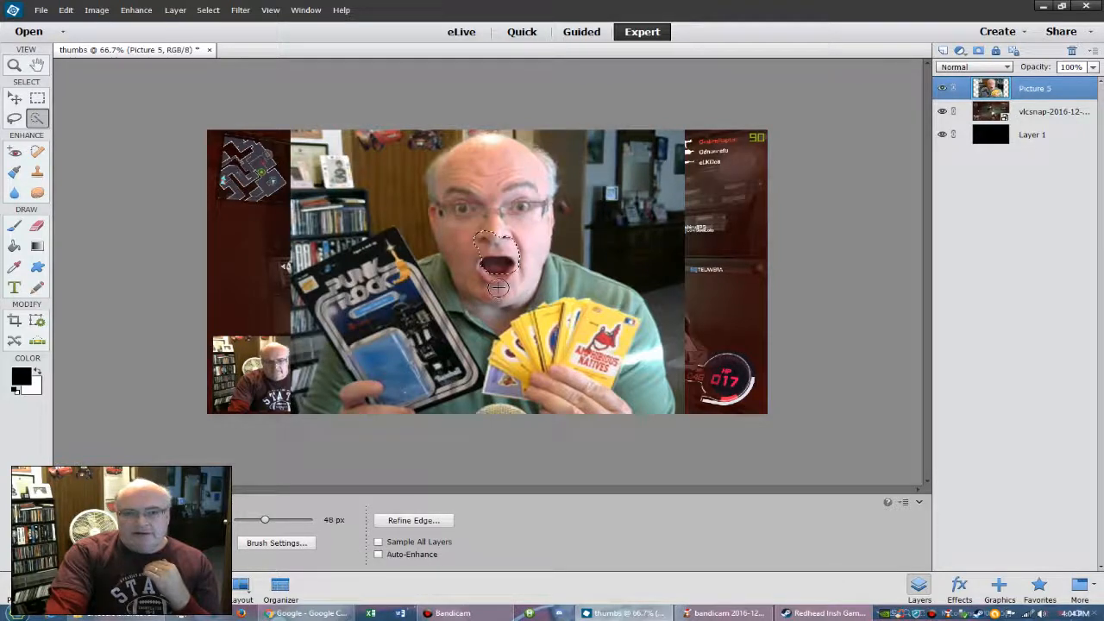
pyautogui.moveTo(534, 242)
pyautogui.mouseDown()
pyautogui.moveTo(512, 284)
pyautogui.moveTo(465, 294)
pyautogui.moveTo(455, 231)
pyautogui.mouseUp()
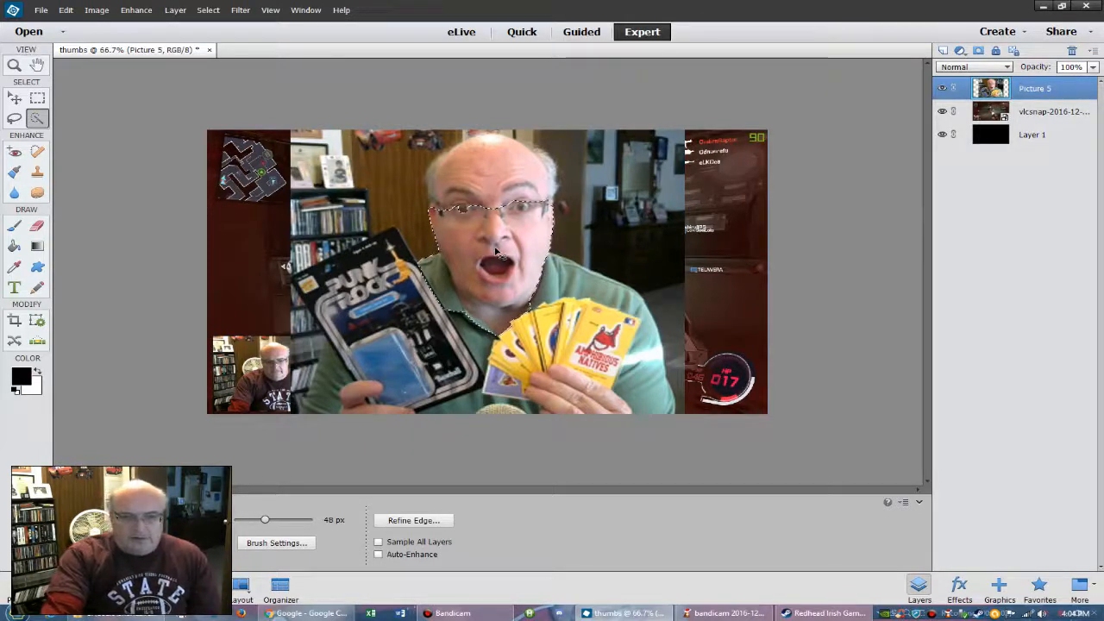
pyautogui.hotkey('ctrl', 'z')
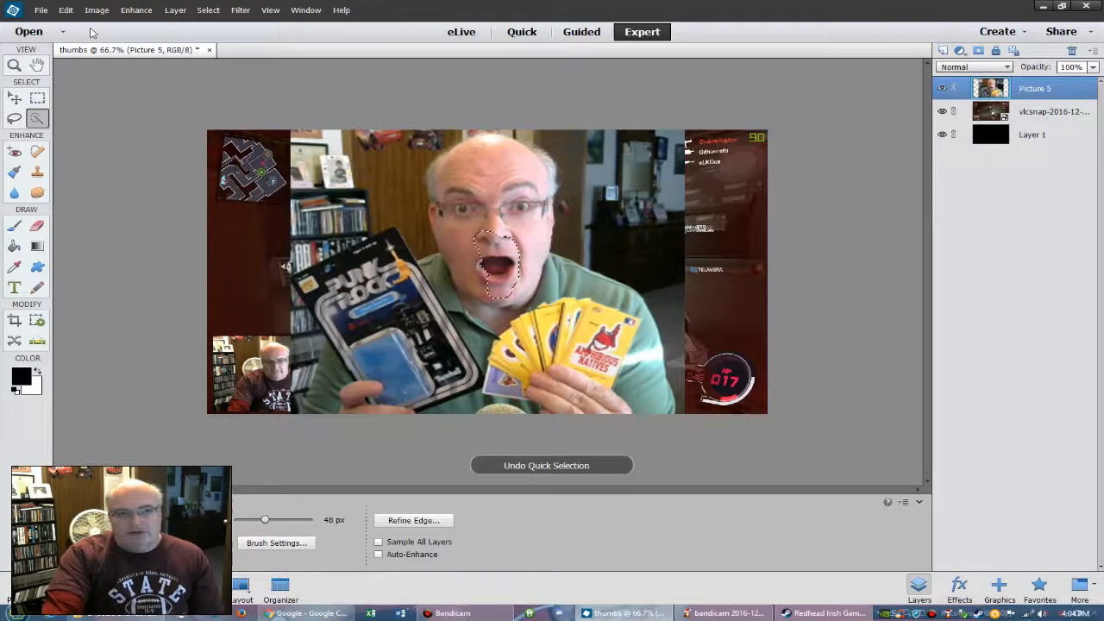
pyautogui.hotkey('ctrl', 'z')
pyautogui.hotkey('ctrl', 'z')
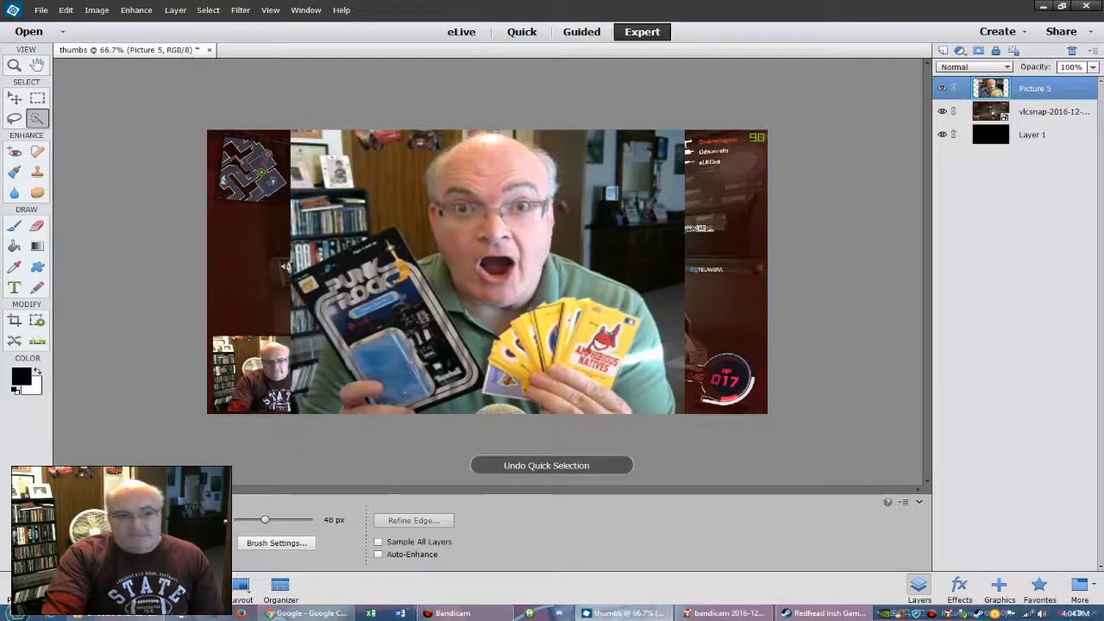
# - Select the whole face and head in the webcam photo using the Selection Brush at a size of 77 px
pyautogui.press('a')
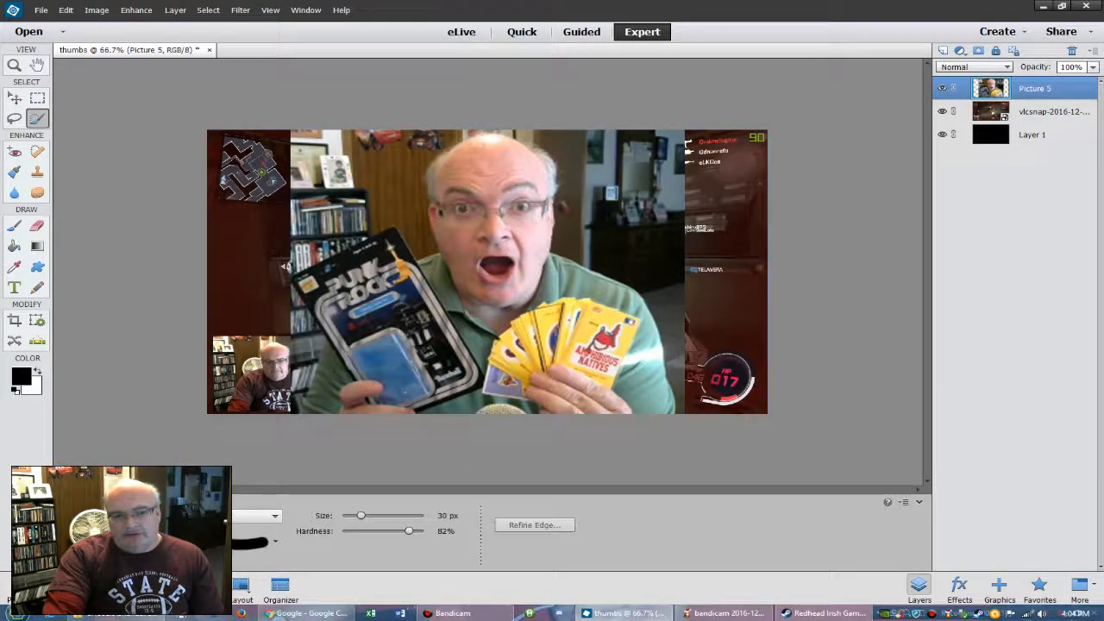
pyautogui.moveTo(375, 514); pyautogui.dragTo(363, 515)
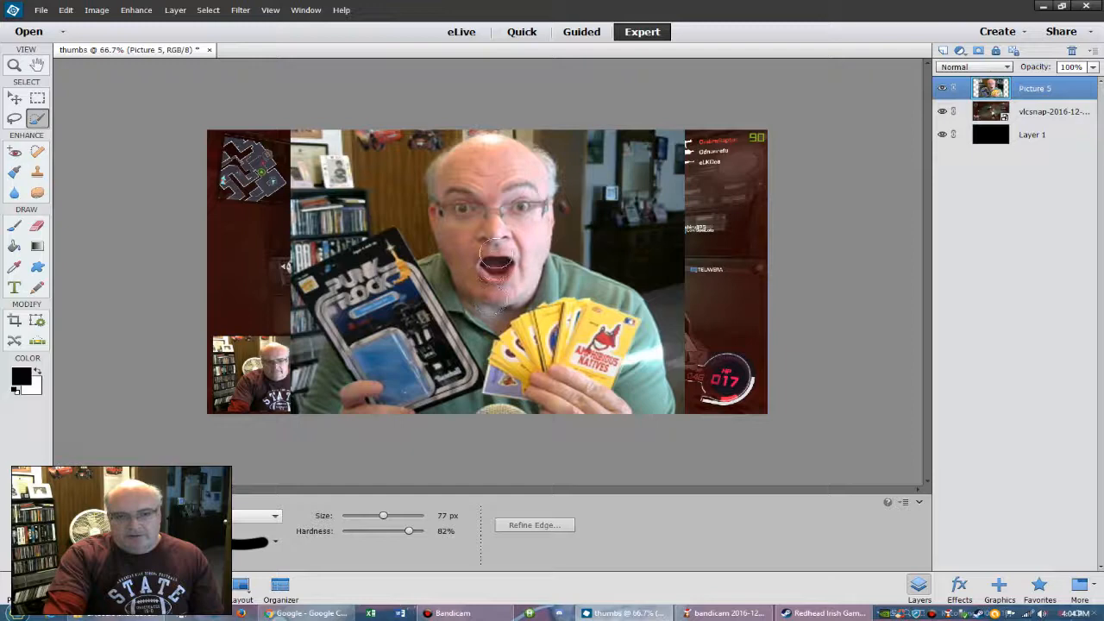
pyautogui.moveTo(486, 151)
pyautogui.mouseDown()
pyautogui.moveTo(447, 171)
pyautogui.moveTo(448, 243)
pyautogui.moveTo(494, 292)
pyautogui.moveTo(509, 285)
pyautogui.mouseUp()
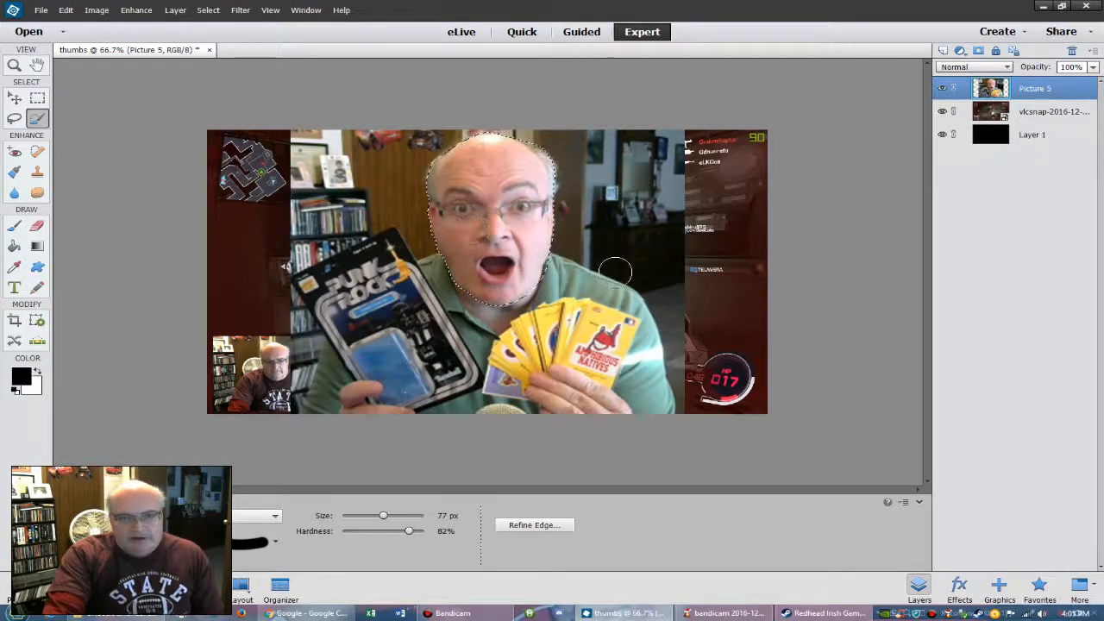
# - Set the Selection Brush size to 25 px and extend the selection over the hair on the right side of the head
pyautogui.hotkey('ctrl', '+')
pyautogui.hotkey('ctrl', '+')
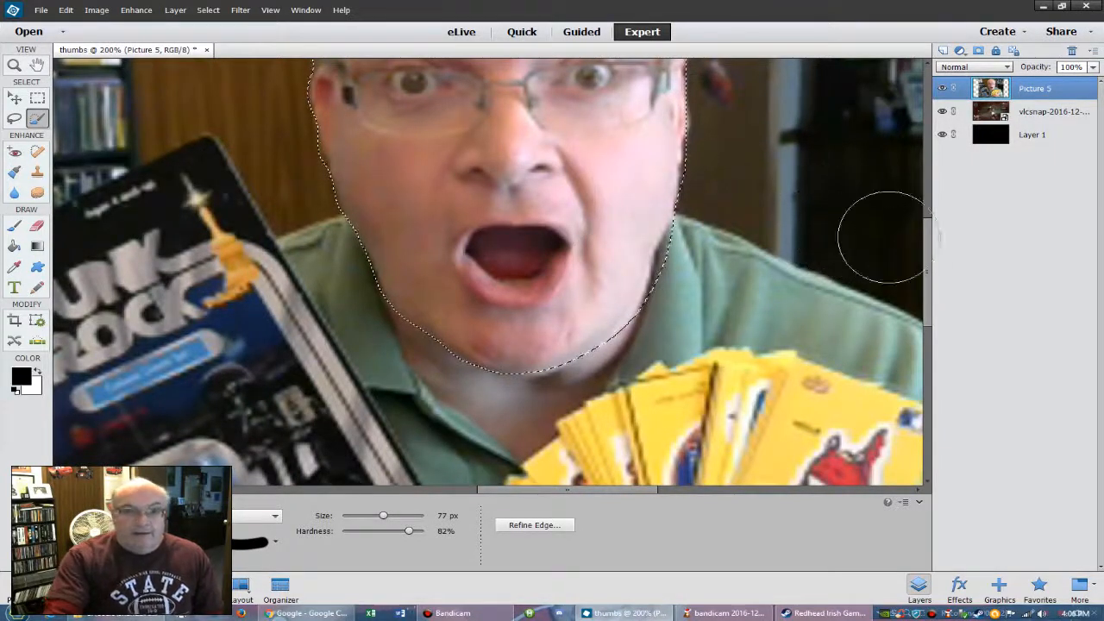
pyautogui.moveTo(931, 277); pyautogui.dragTo(935, 248)
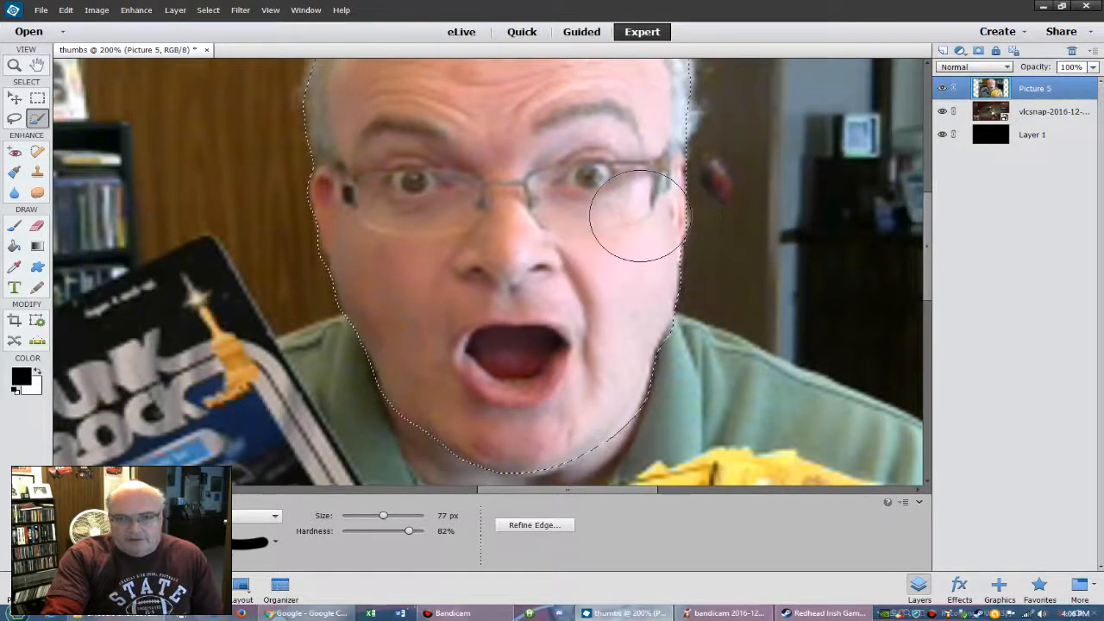
pyautogui.click(359, 516)
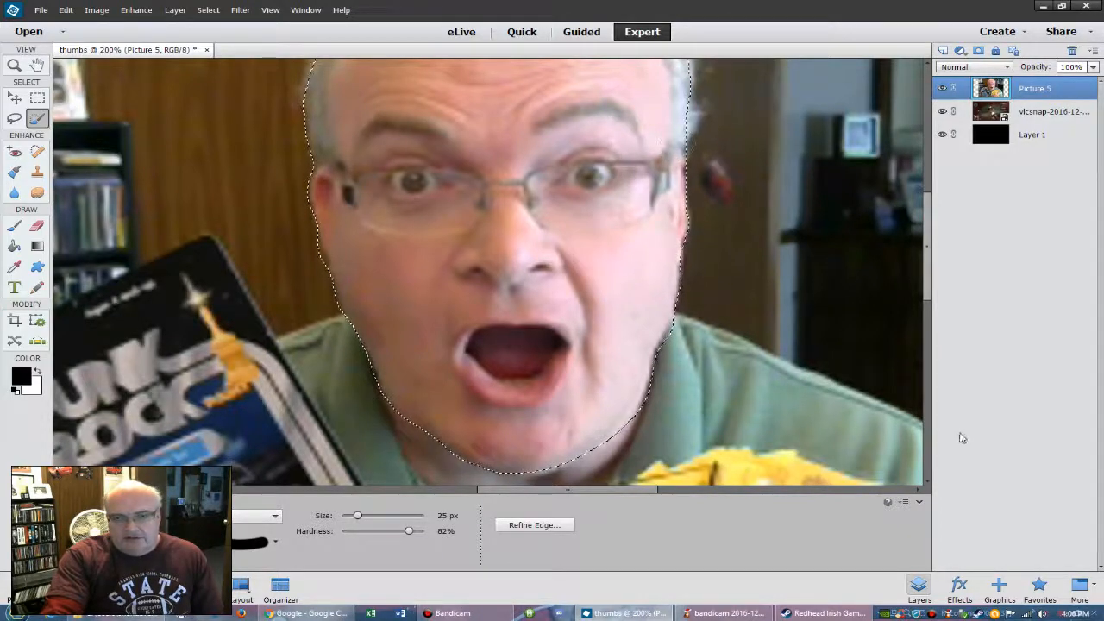
pyautogui.scroll(2, 941, 263)
pyautogui.scroll(3, 941, 262)
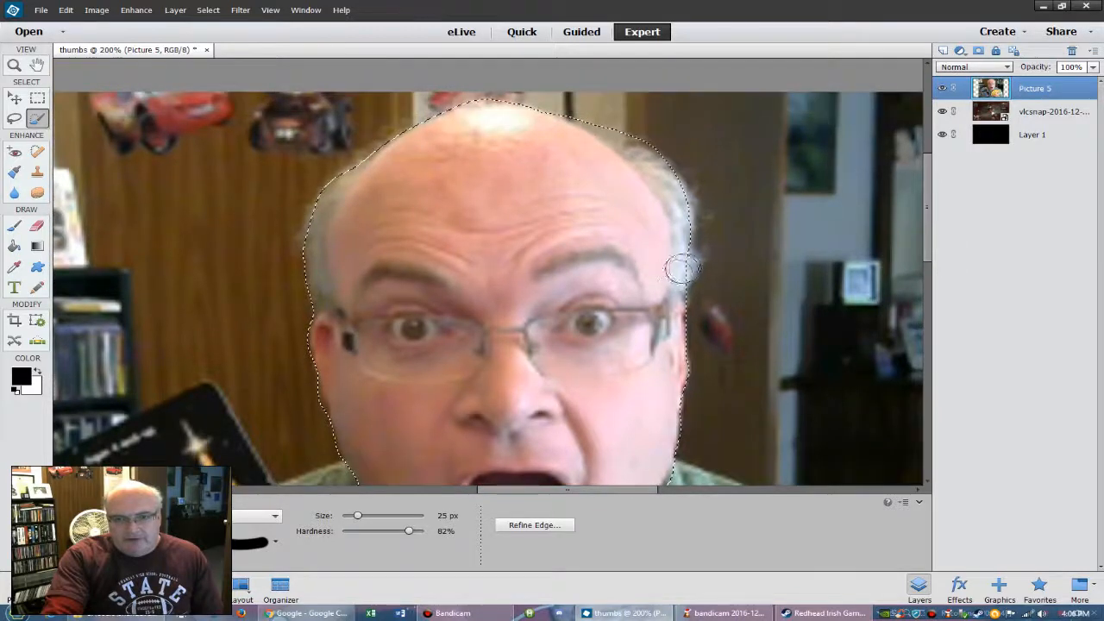
pyautogui.moveTo(684, 269)
pyautogui.mouseDown()
pyautogui.moveTo(676, 198)
pyautogui.moveTo(684, 205)
pyautogui.moveTo(656, 181)
pyautogui.mouseUp()
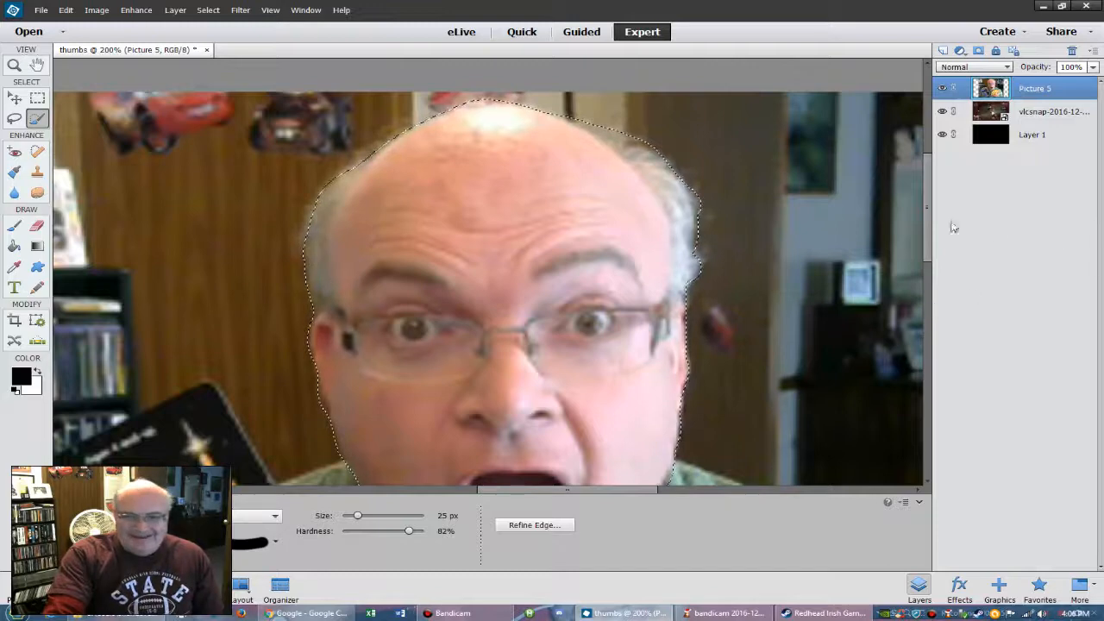
# - Try deleting the selected face area from the Picture 5 layer, and undo the deletion
pyautogui.moveTo(924, 220)
pyautogui.mouseDown()
pyautogui.moveTo(928, 255)
pyautogui.moveTo(932, 202)
pyautogui.moveTo(938, 231)
pyautogui.mouseUp()
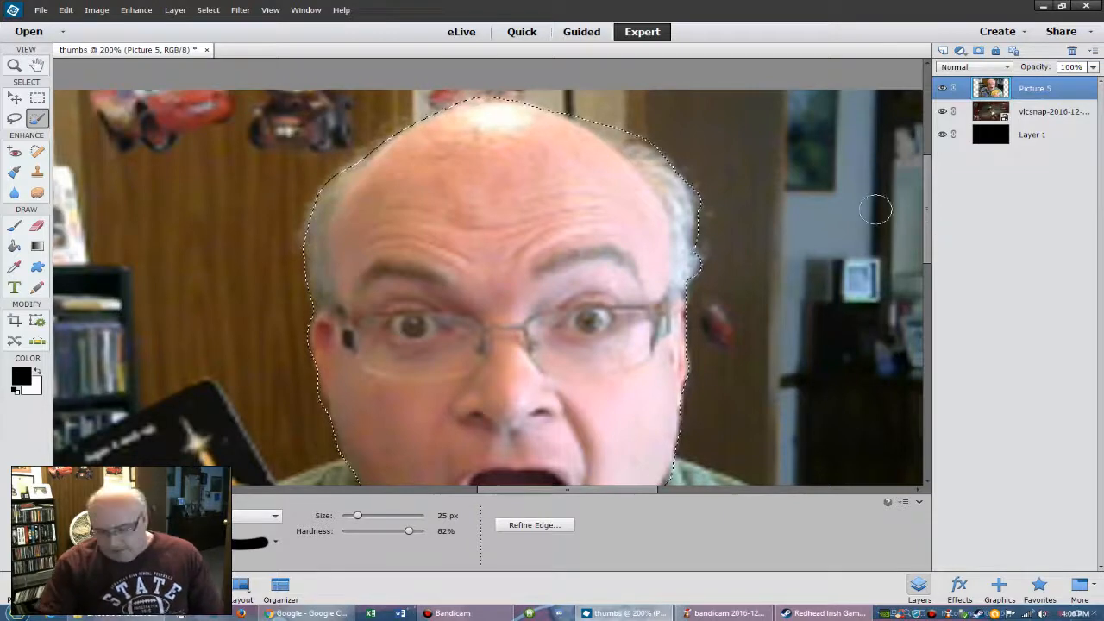
pyautogui.hotkey('ctrl', '-')
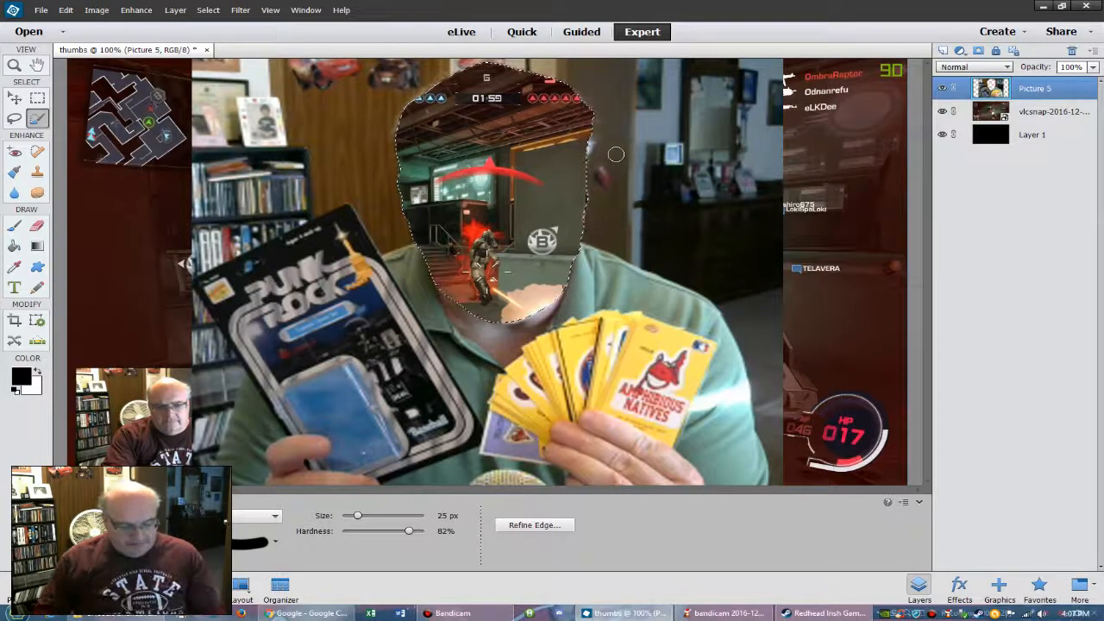
pyautogui.press('Delete')
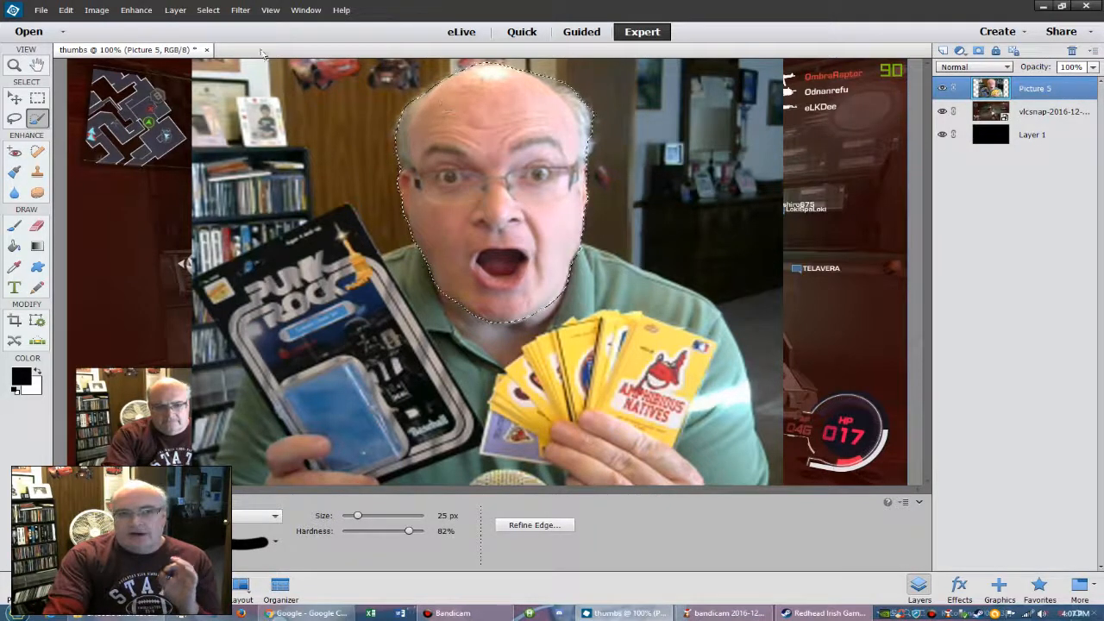
# - Invert the selection, delete everything around the head on the Picture 5 layer, and deselect
pyautogui.click(207, 11)
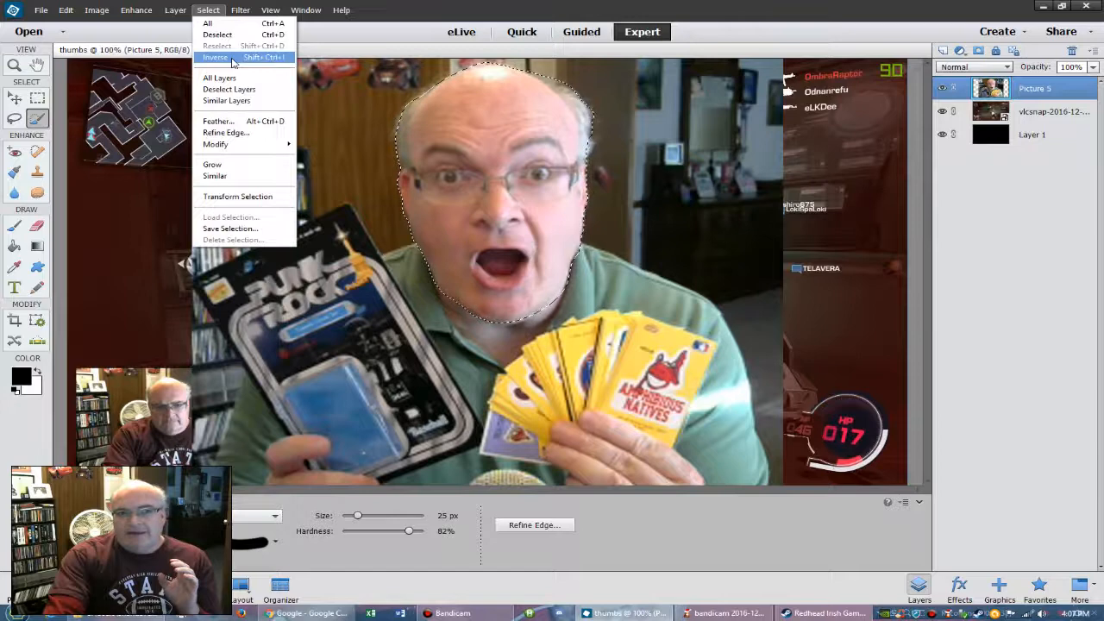
pyautogui.click(216, 23)
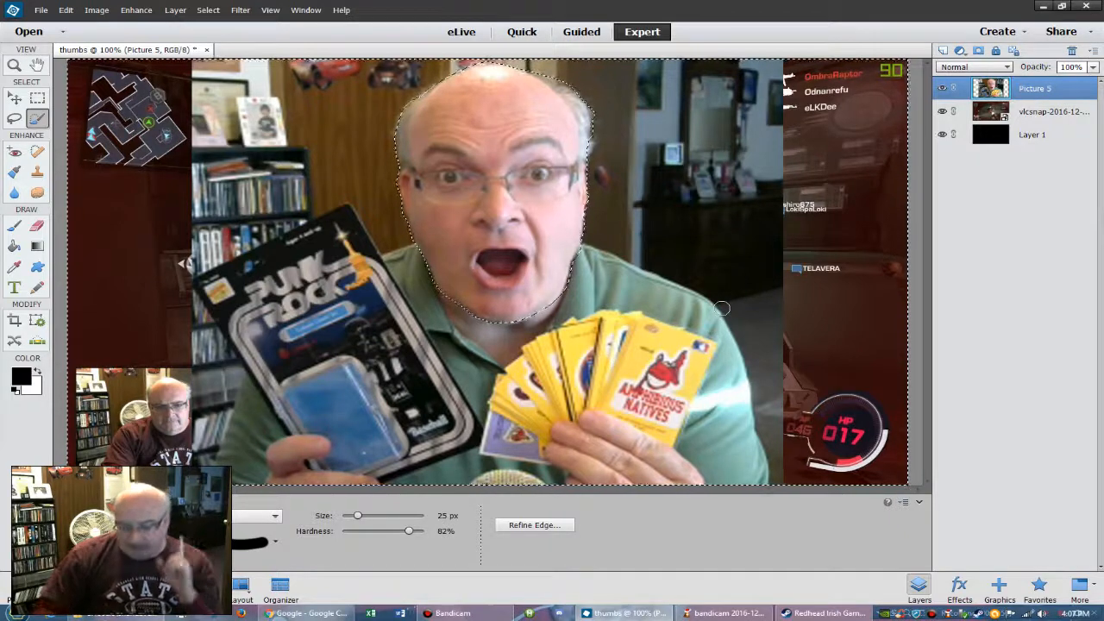
pyautogui.press('Delete')
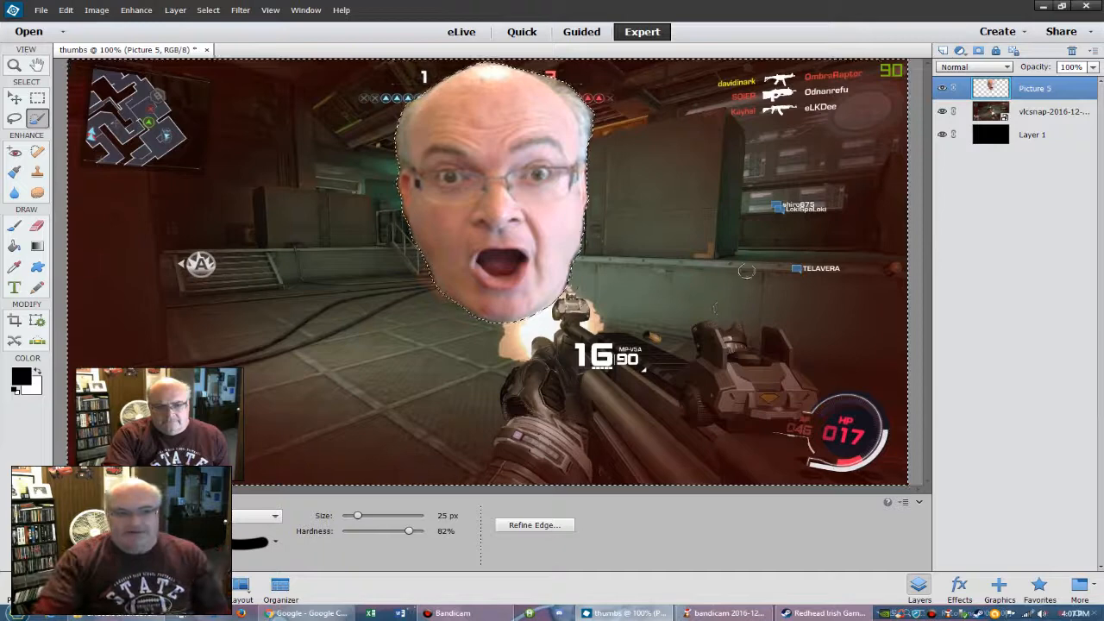
pyautogui.click(208, 10)
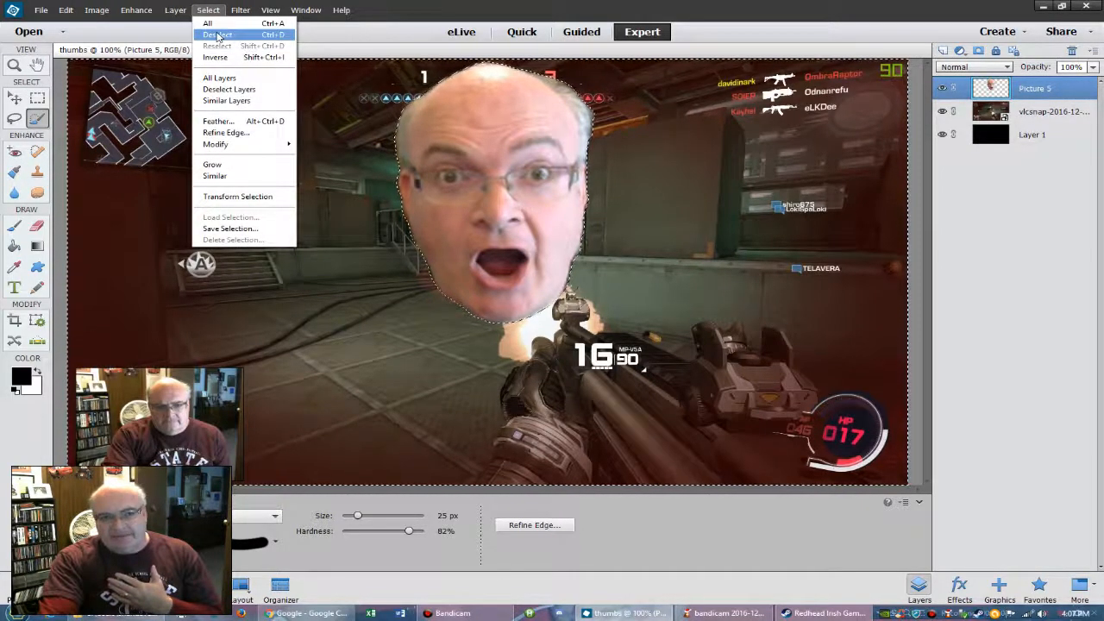
pyautogui.click(217, 36)
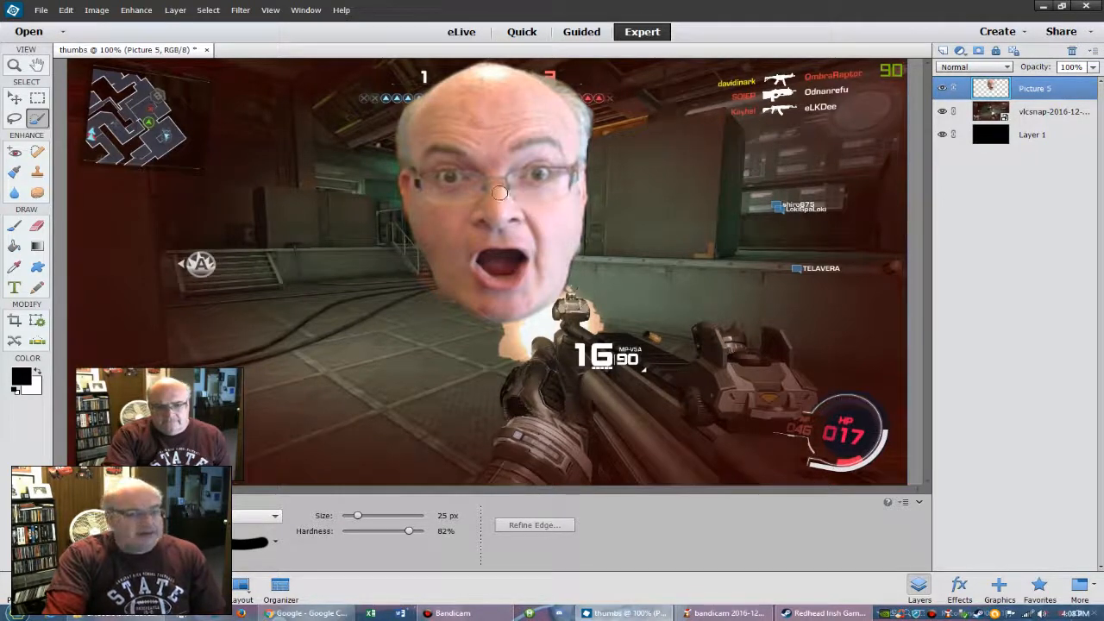
# - Move the cut-out head to the lower-left part of the gameplay image, over the small webcam inset
pyautogui.click(15, 100)
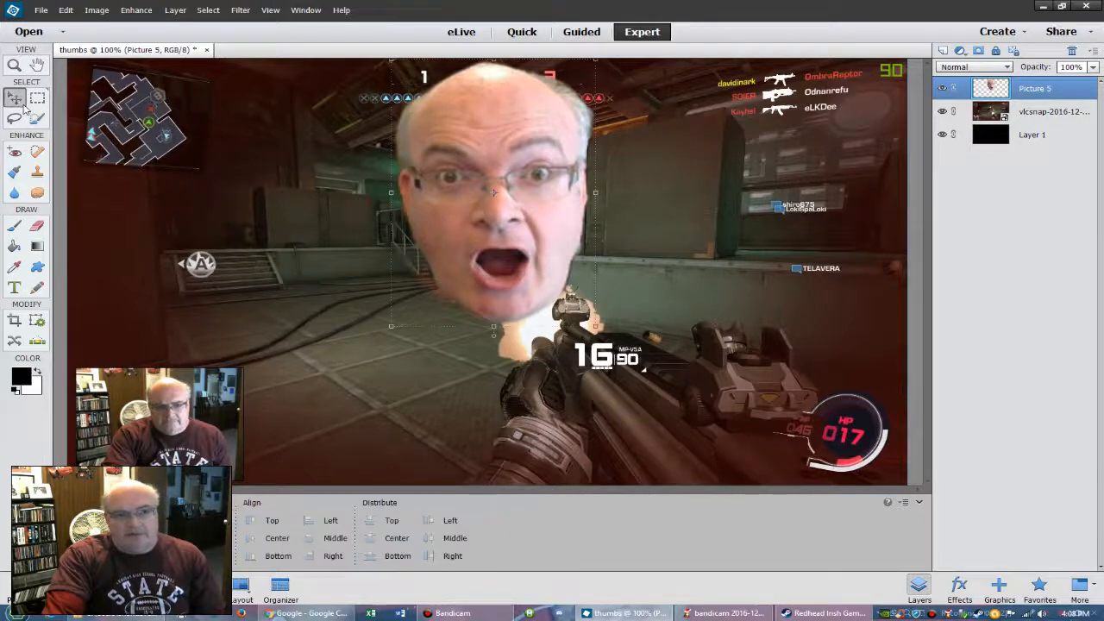
pyautogui.moveTo(492, 198); pyautogui.dragTo(181, 337)
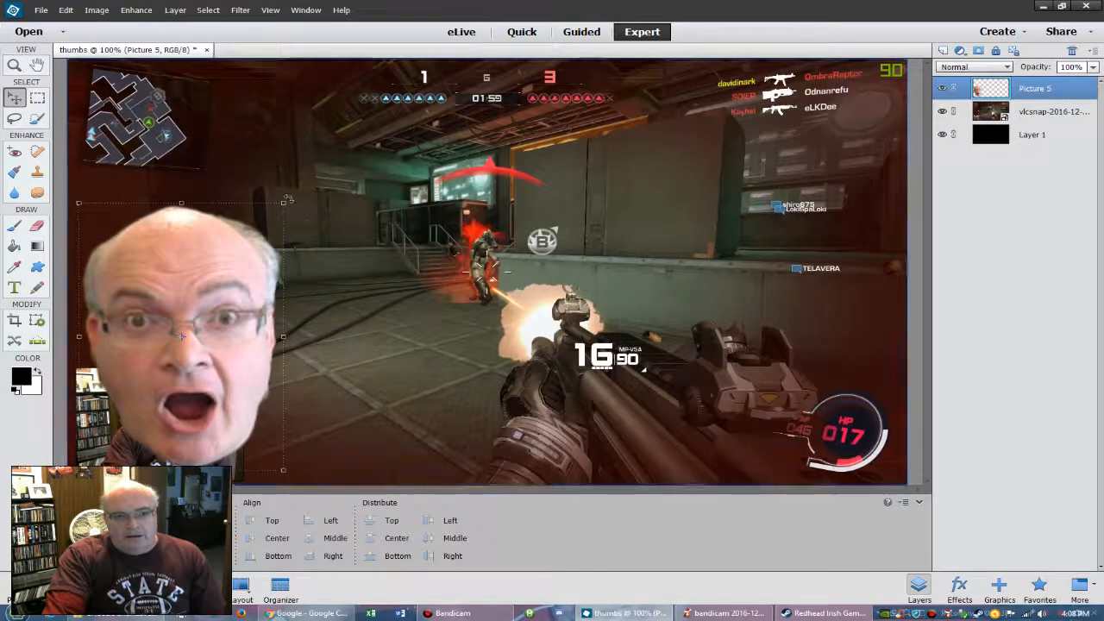
pyautogui.moveTo(201, 293)
pyautogui.mouseDown()
pyautogui.moveTo(264, 272)
pyautogui.moveTo(207, 293)
pyautogui.mouseUp()
# - Scale the cut-out head proportionally to 110.34%, rotate it 24.50 degrees, fit it into the lower-left corner, and deselect the layer
pyautogui.moveTo(294, 204); pyautogui.dragTo(342, 257)
pyautogui.moveTo(218, 329); pyautogui.dragTo(193, 340)
pyautogui.moveTo(327, 280); pyautogui.dragTo(364, 272)
pyautogui.moveTo(267, 320); pyautogui.dragTo(248, 347)
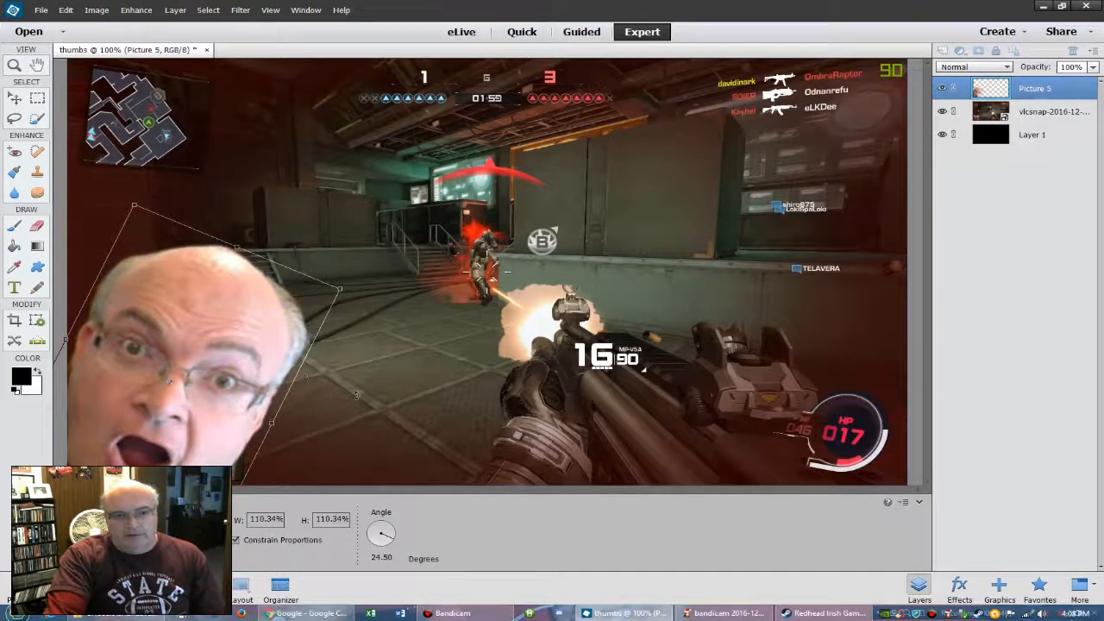
pyautogui.press('Return')
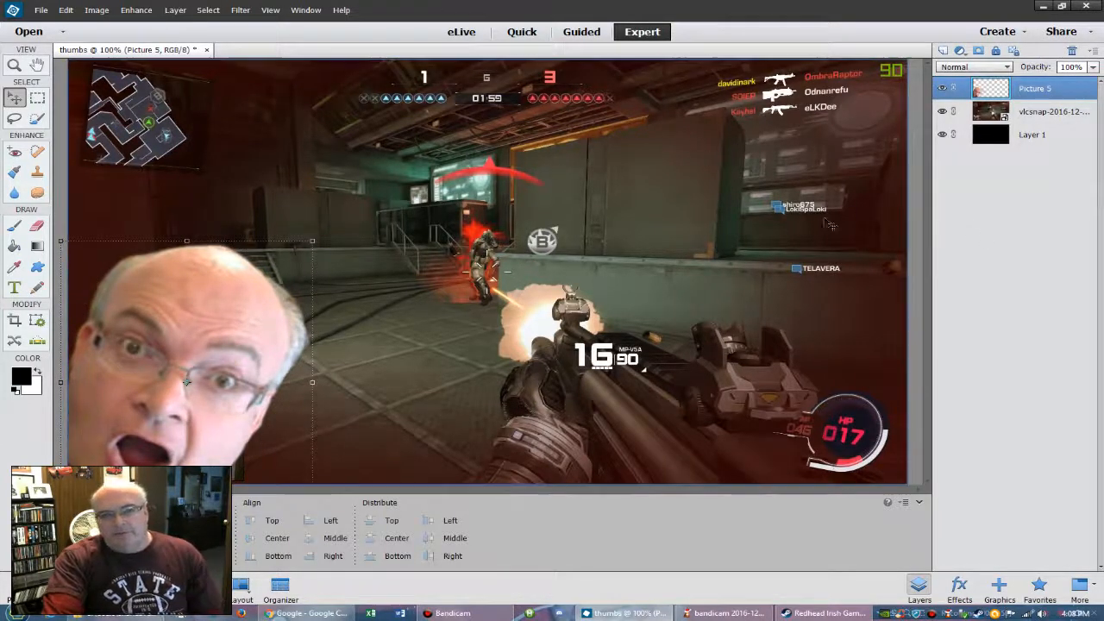
pyautogui.click(918, 280)
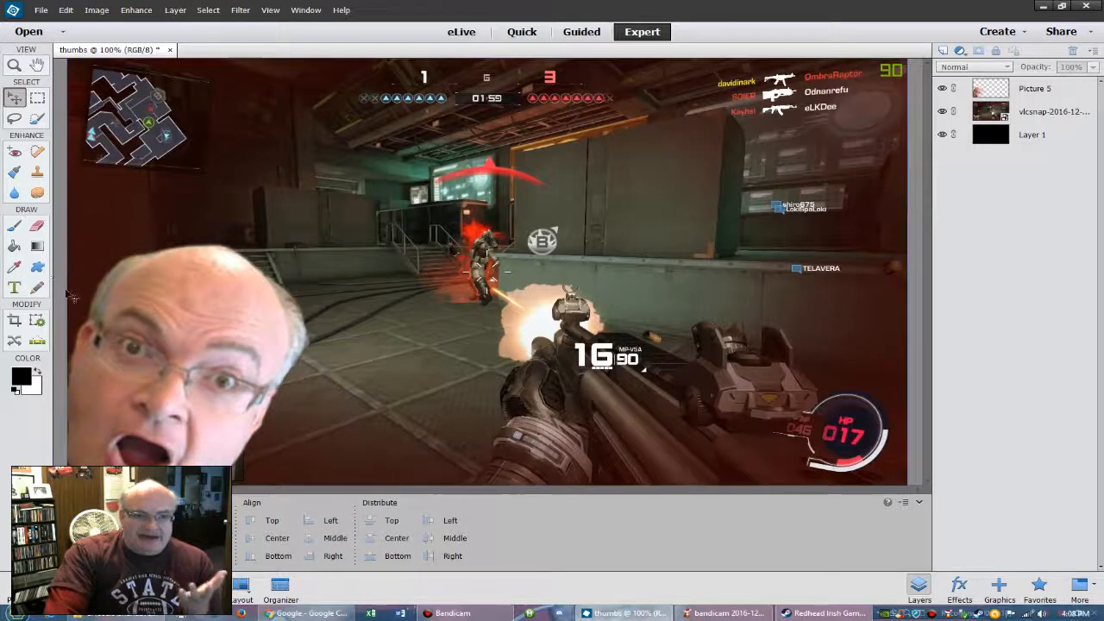
# - Add the text "Ghost in the Shell!" across the gameplay image and widen its text box on both sides to fit one line
pyautogui.click(13, 290)
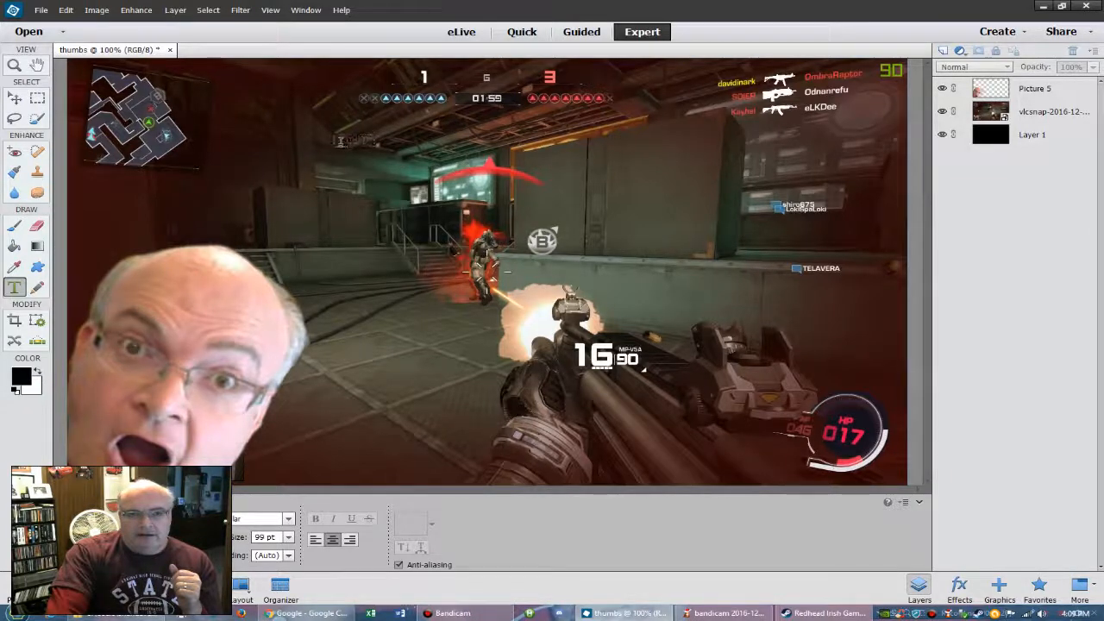
pyautogui.moveTo(290, 173); pyautogui.dragTo(776, 283)
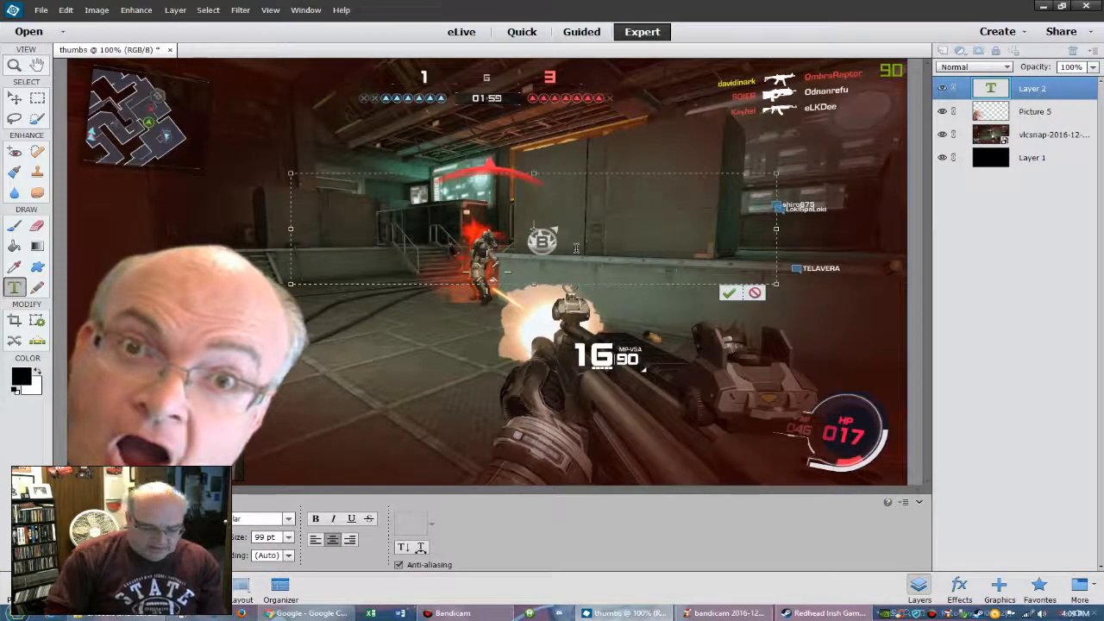
pyautogui.write('Ghost ')
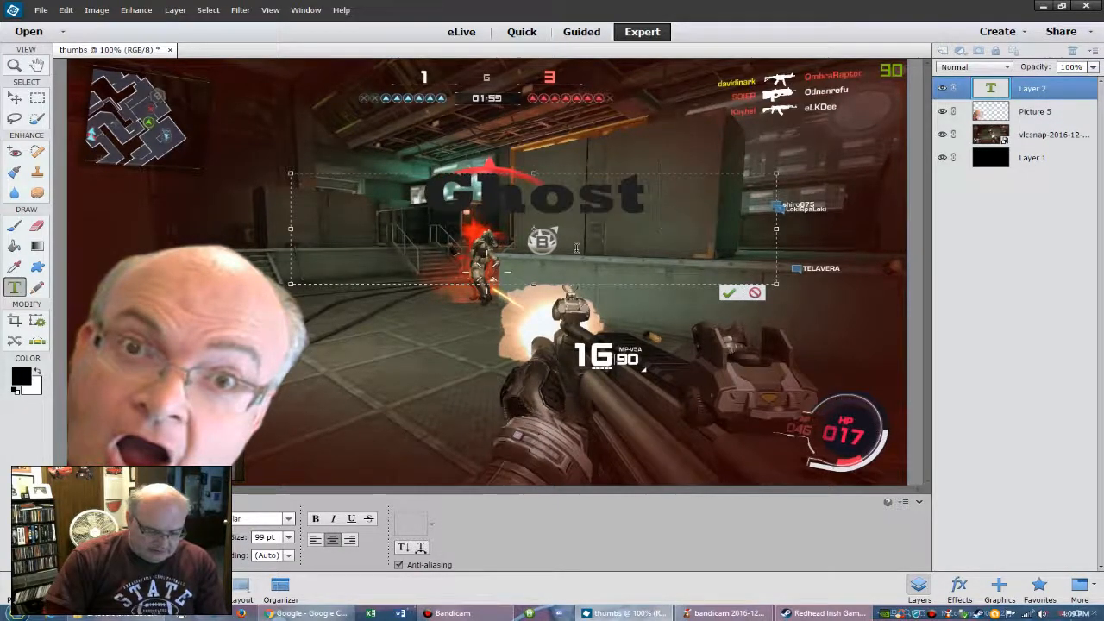
pyautogui.write('in the')
pyautogui.press('Return')
pyautogui.write('Shelf')
pyautogui.write('!')
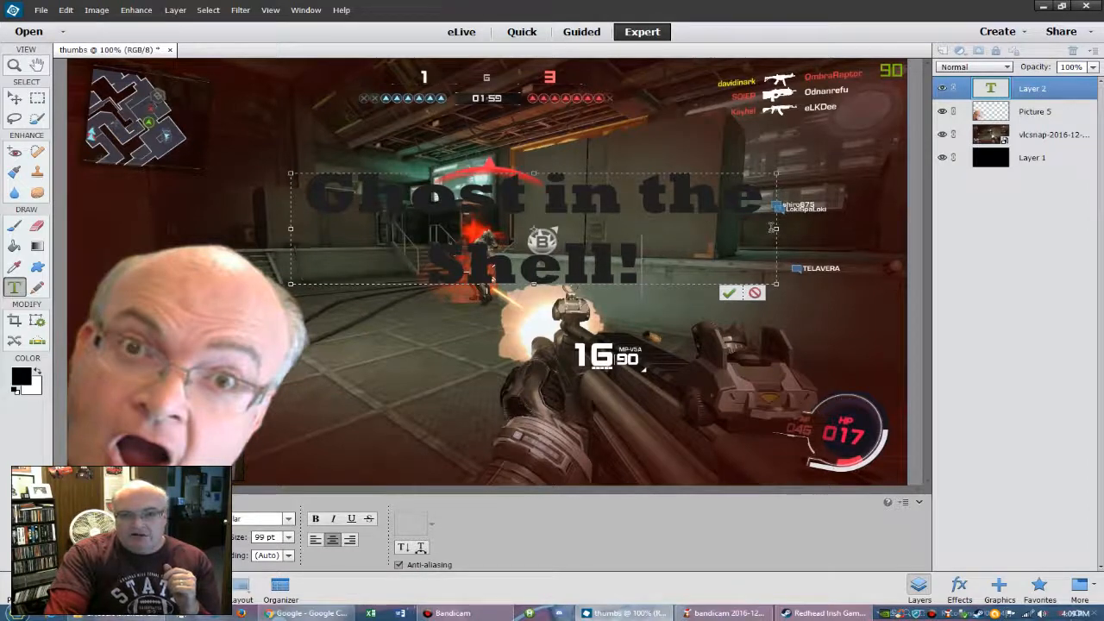
pyautogui.moveTo(773, 230); pyautogui.dragTo(894, 228)
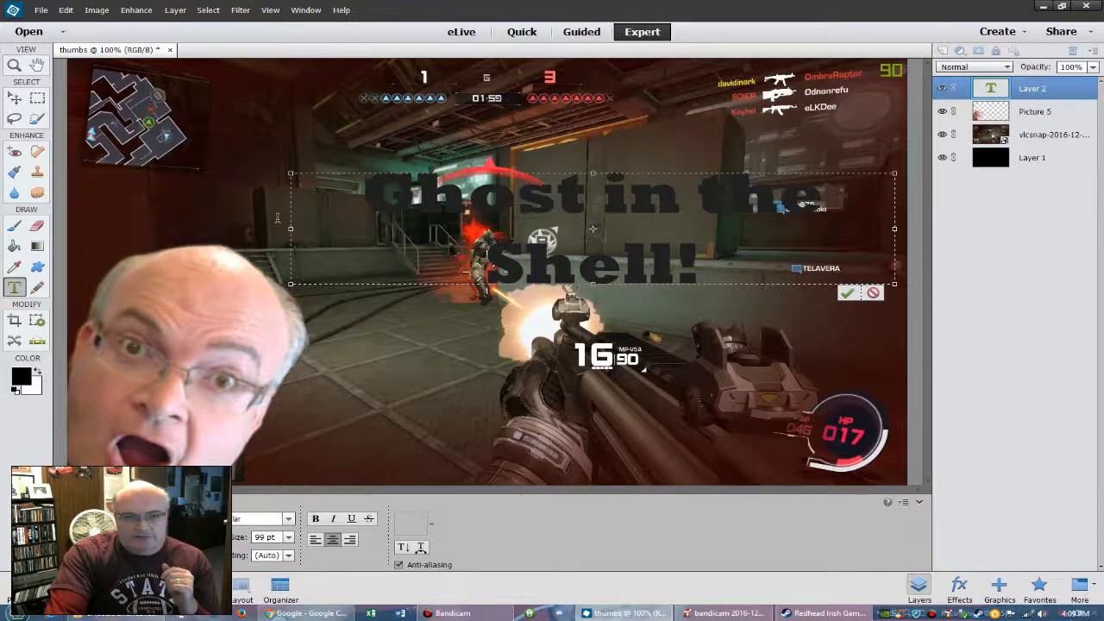
pyautogui.moveTo(291, 229); pyautogui.dragTo(170, 231)
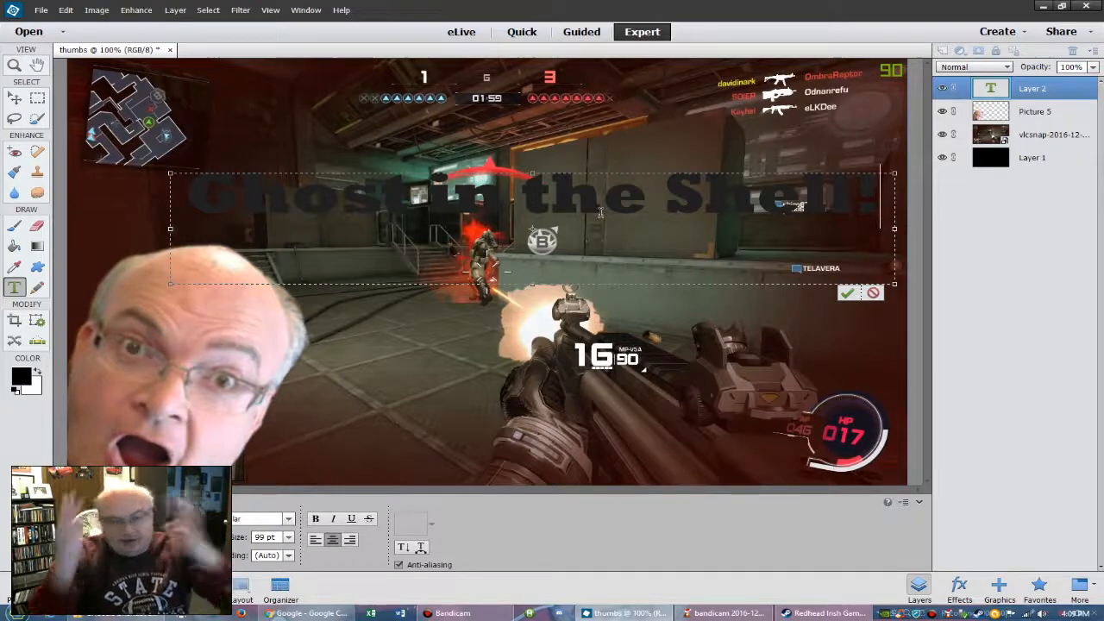
# - Color the whole "Ghost in the Shell!" title blue, move it up near the image's upper edge, and deselect the layer
pyautogui.tripleClick(690, 210)
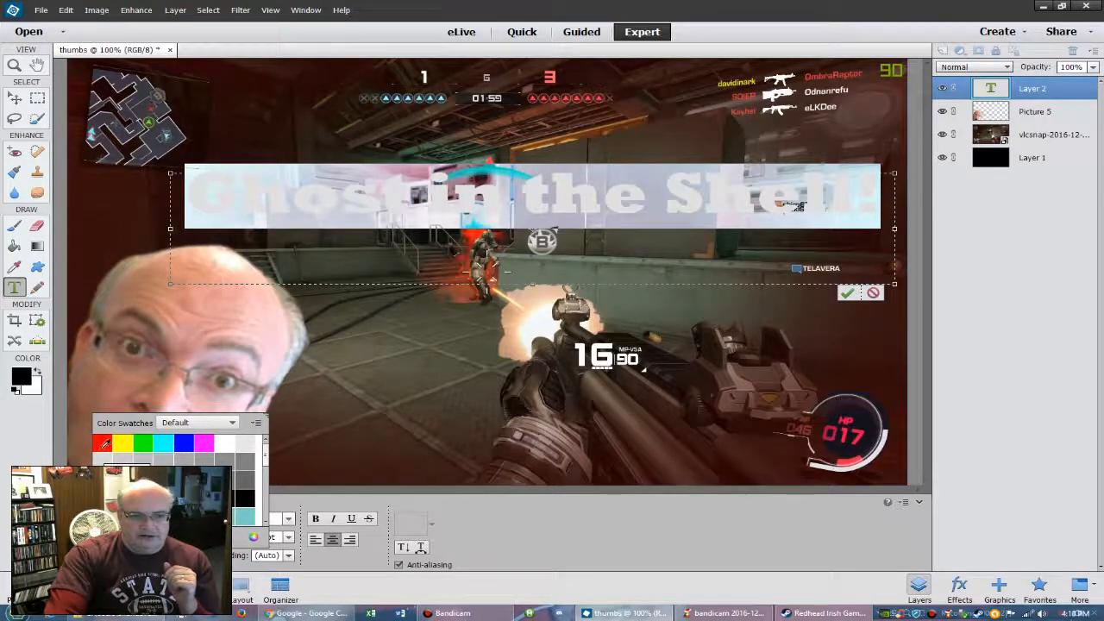
pyautogui.click(103, 442)
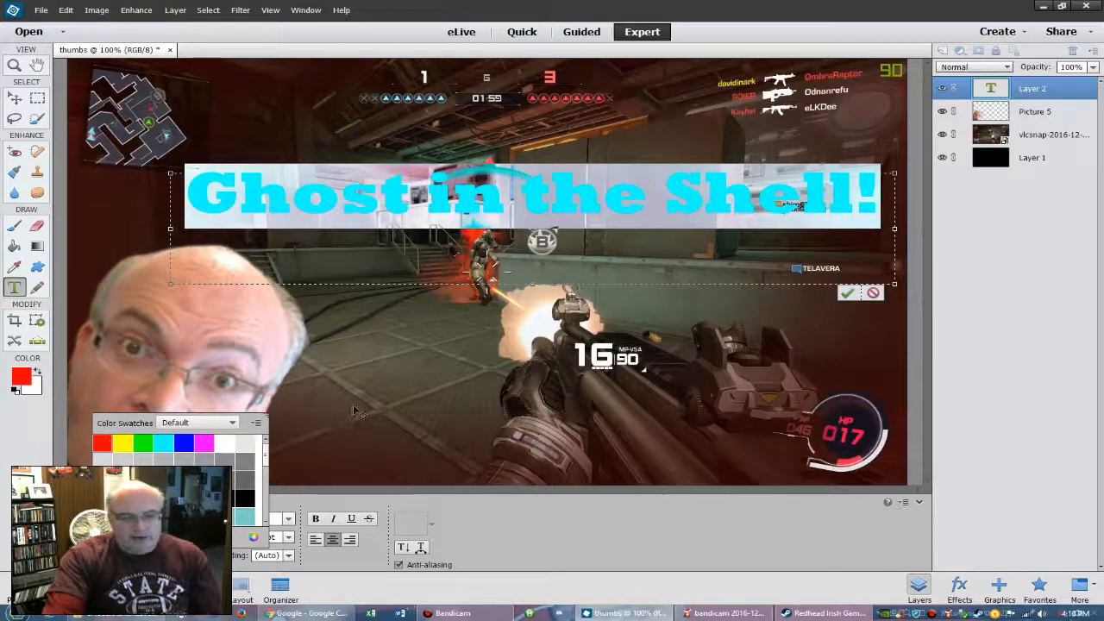
pyautogui.click(168, 442)
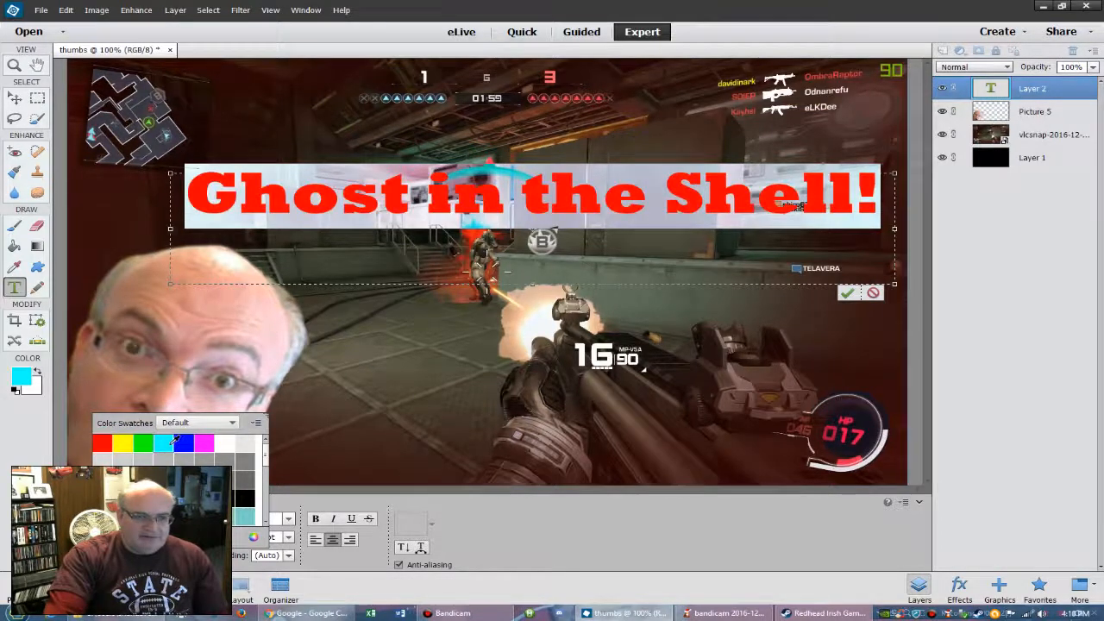
pyautogui.click(183, 442)
pyautogui.press('v')
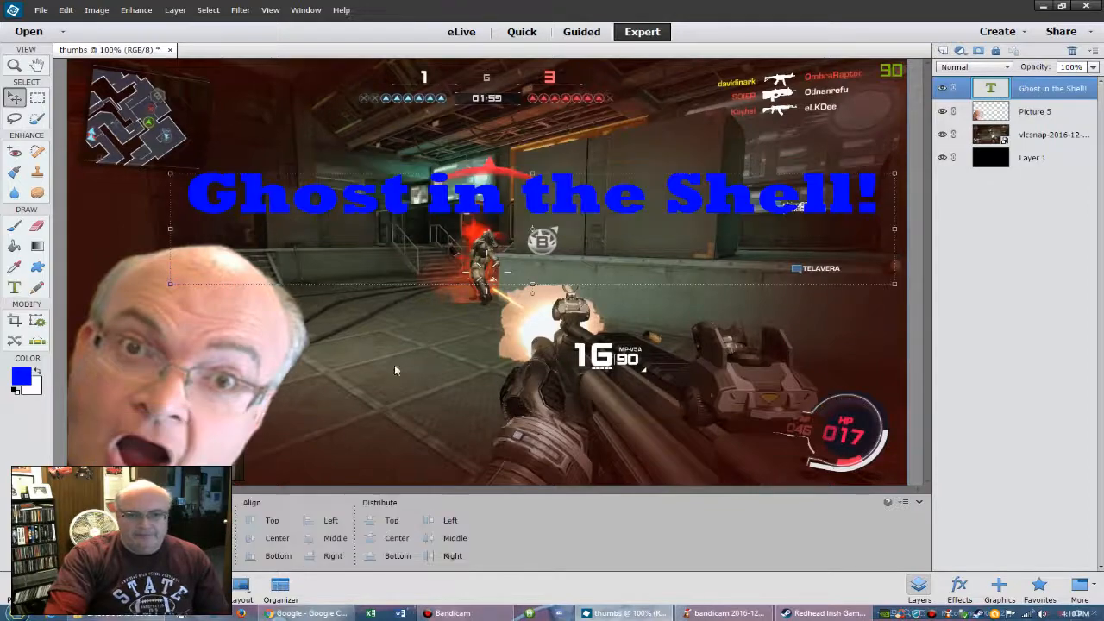
pyautogui.moveTo(494, 208); pyautogui.dragTo(448, 128)
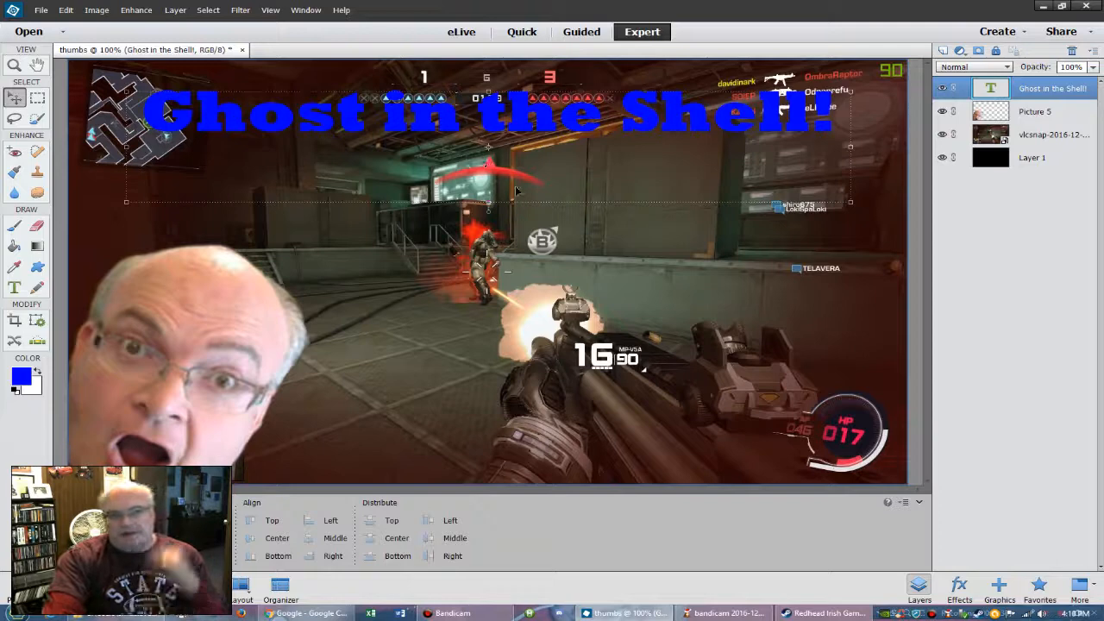
pyautogui.click(913, 227)
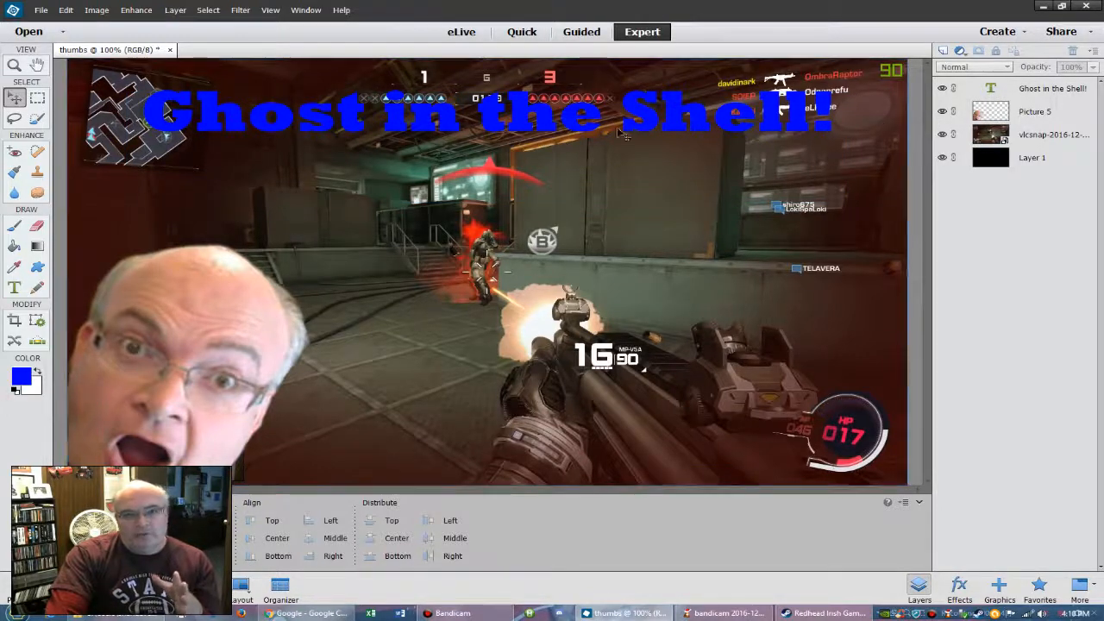
# - Duplicate the "Ghost in the Shell!" text layer within the thumbs document, keeping the suggested copy name
pyautogui.click(1022, 93)
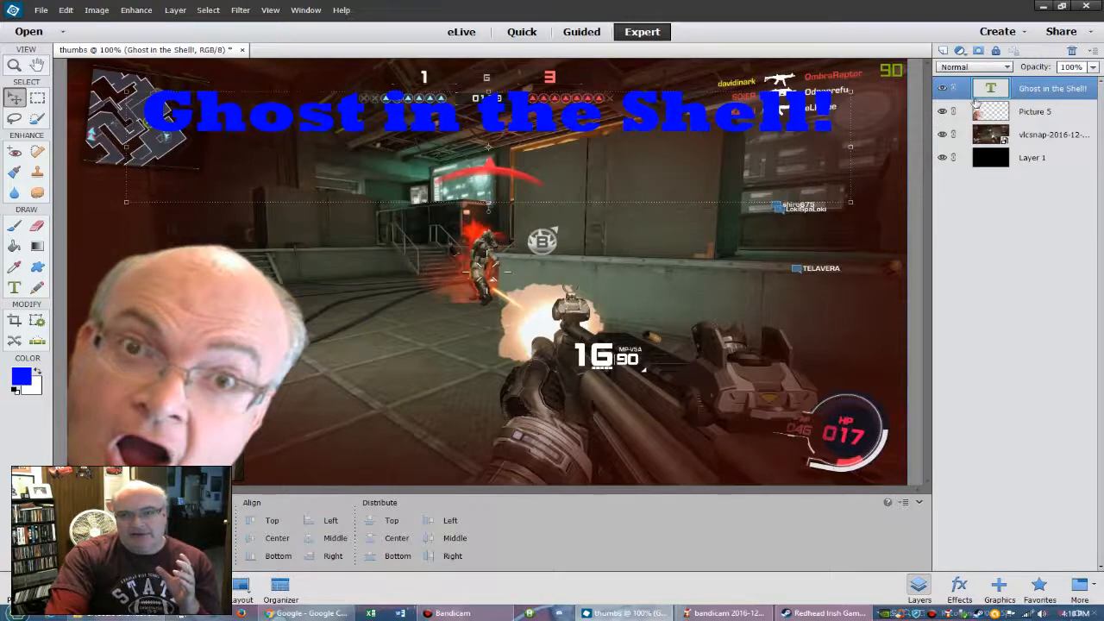
pyautogui.rightClick(1019, 91)
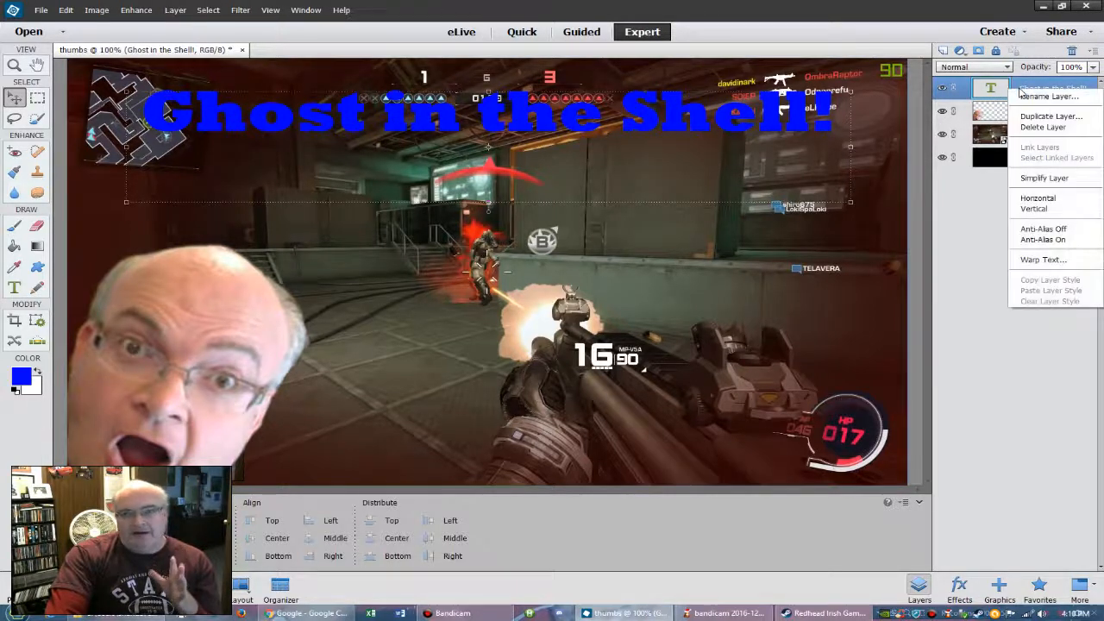
pyautogui.click(1026, 117)
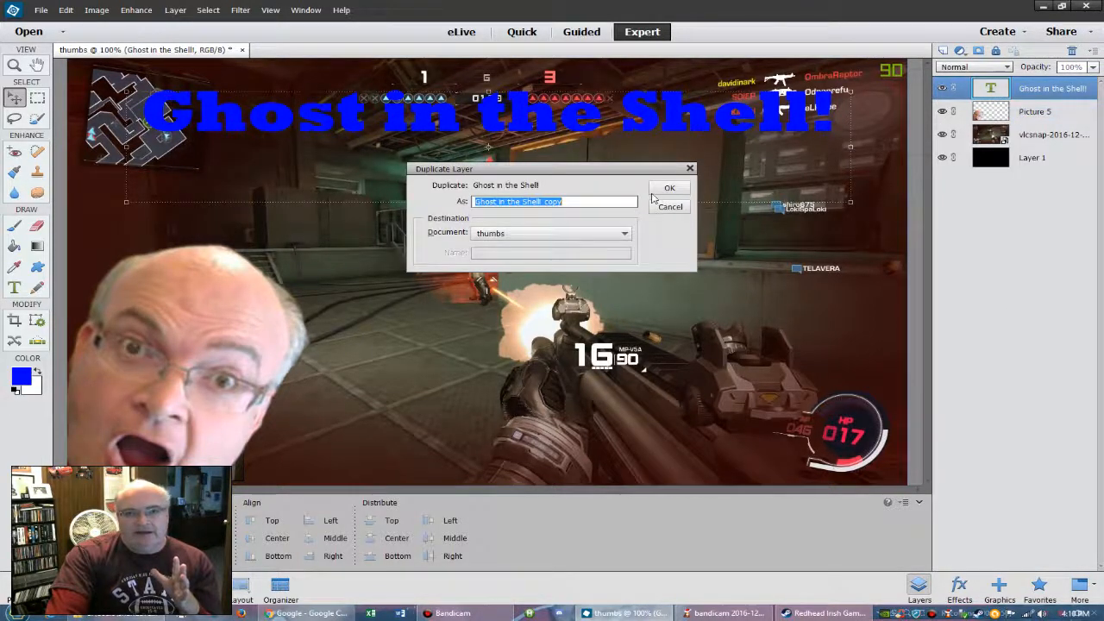
pyautogui.click(665, 189)
pyautogui.click(1019, 113)
pyautogui.click(1032, 91)
pyautogui.click(1035, 113)
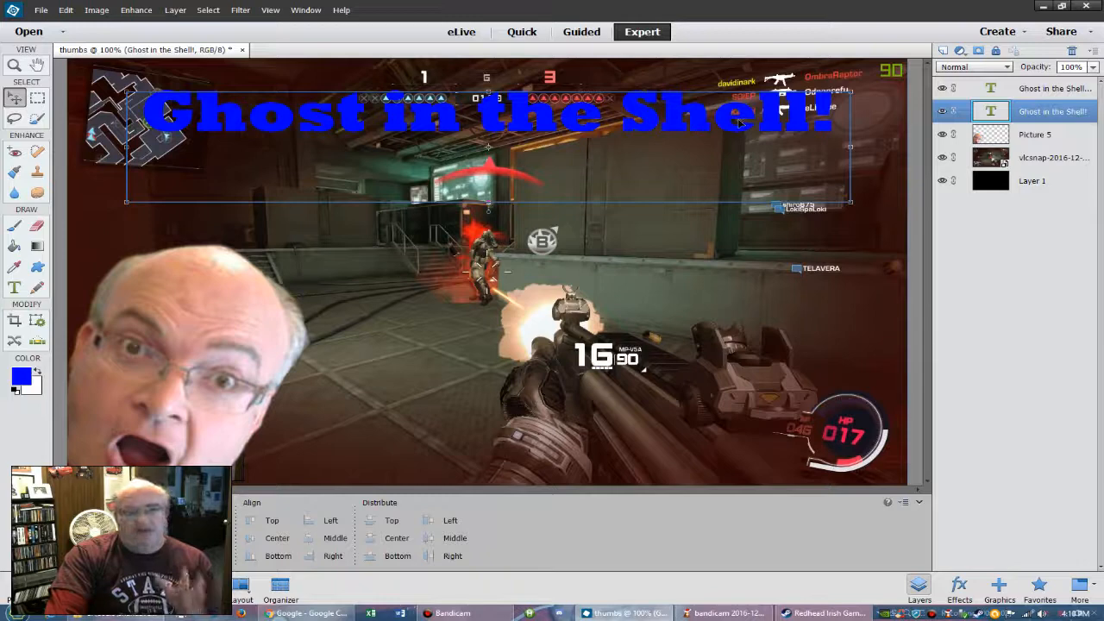
pyautogui.click(1046, 91)
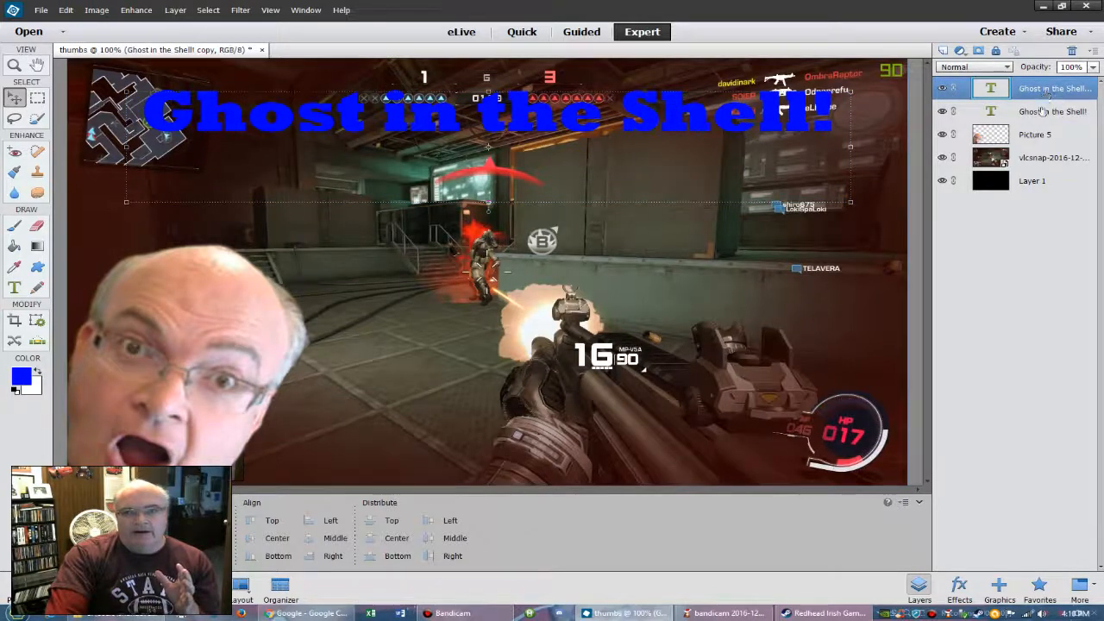
pyautogui.click(1042, 113)
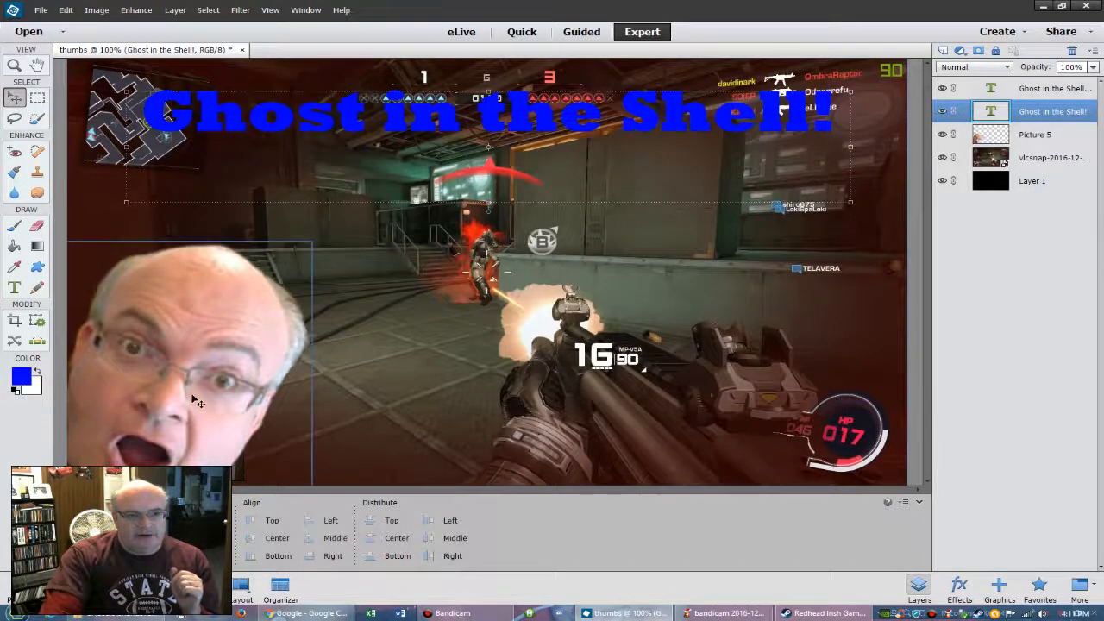
# - Try the cut-out head over the title with Picture 5 above the text layers, and restore its stacking order and lower-left placement
pyautogui.moveTo(196, 401); pyautogui.dragTo(450, 221)
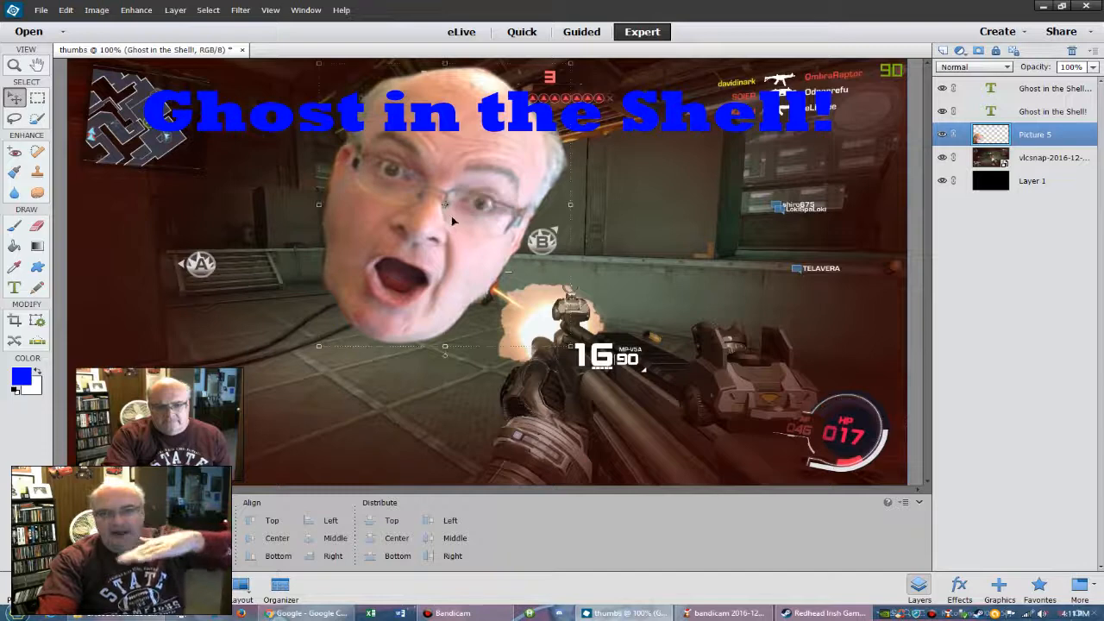
pyautogui.moveTo(1002, 150); pyautogui.dragTo(1026, 88)
pyautogui.moveTo(457, 160)
pyautogui.mouseDown()
pyautogui.moveTo(615, 164)
pyautogui.moveTo(462, 169)
pyautogui.moveTo(518, 167)
pyautogui.moveTo(474, 166)
pyautogui.mouseUp()
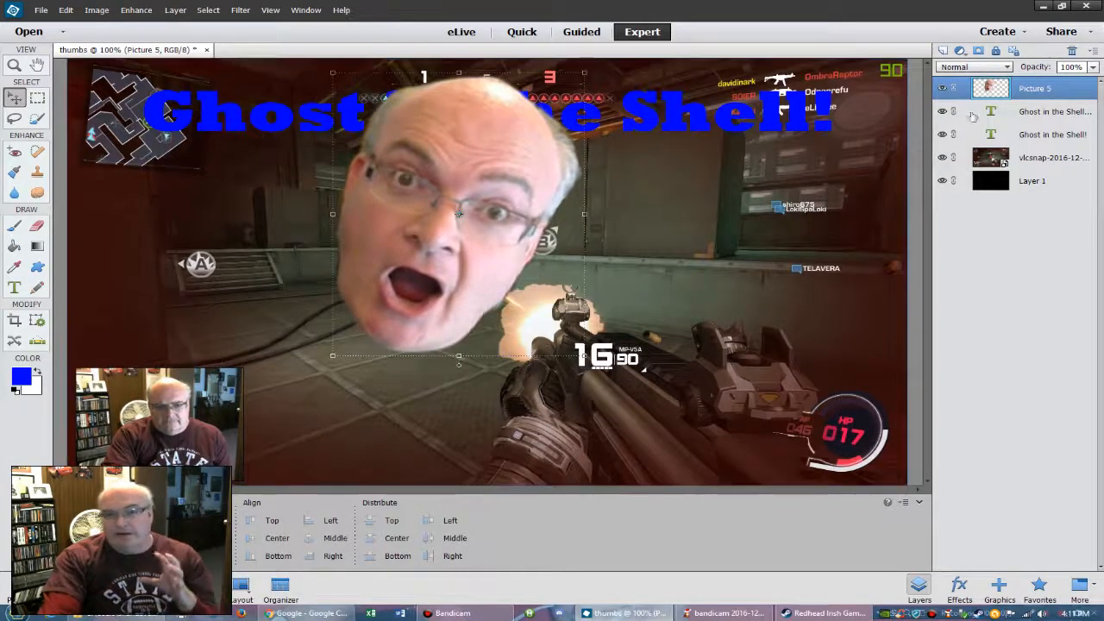
pyautogui.moveTo(986, 90); pyautogui.dragTo(982, 136)
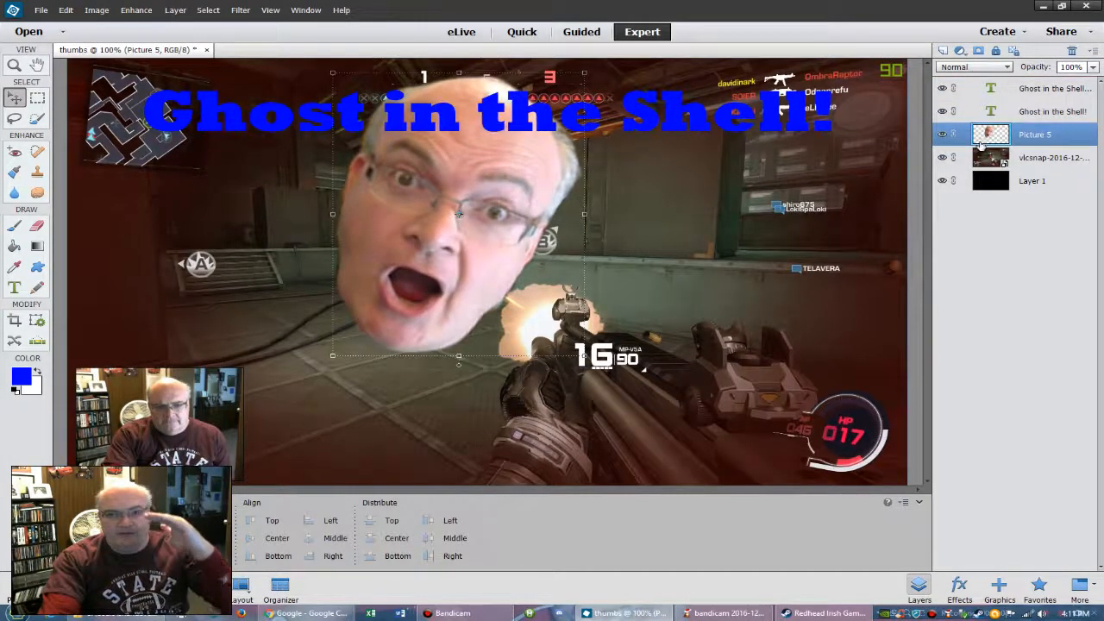
pyautogui.moveTo(462, 212); pyautogui.dragTo(210, 369)
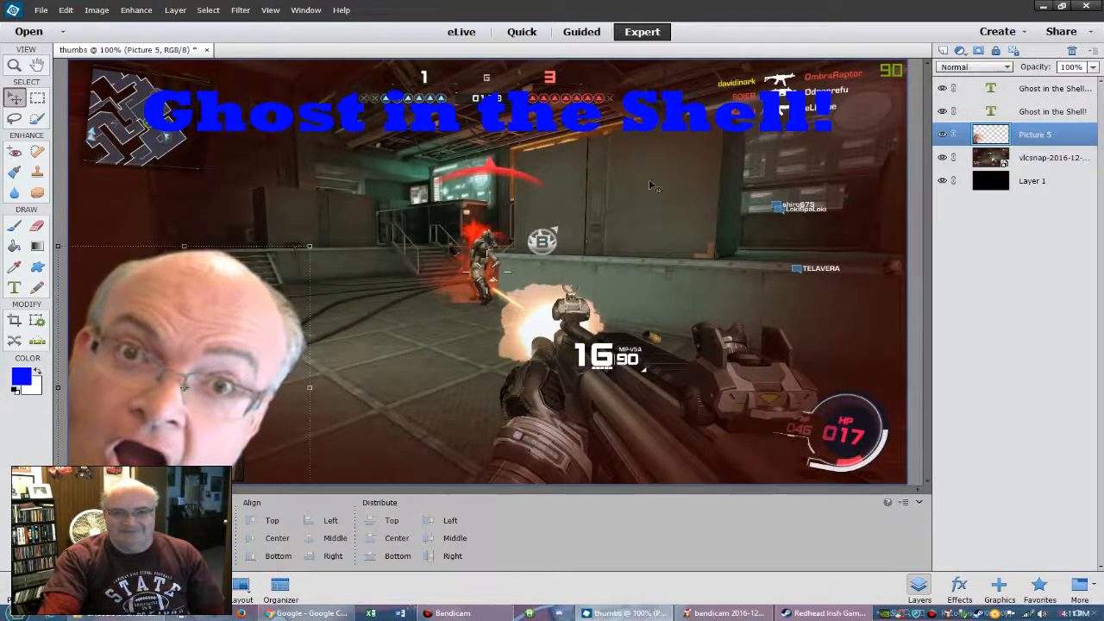
# - Hide the duplicate title layer and select the original "Ghost in the Shell!" text layer beneath it
pyautogui.click(1041, 111)
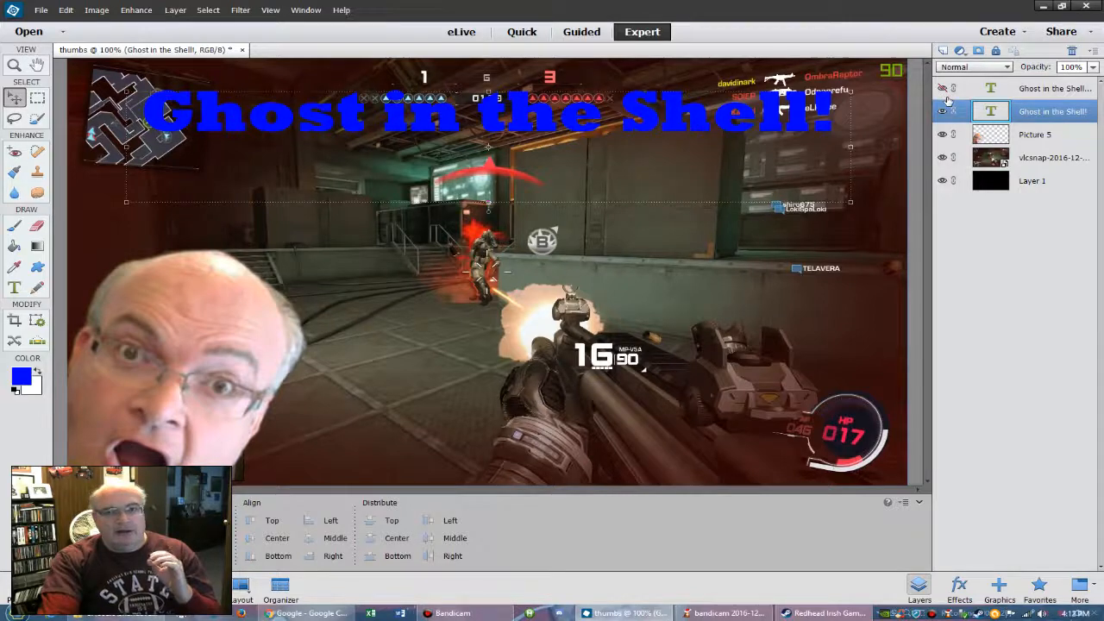
pyautogui.click(1005, 92)
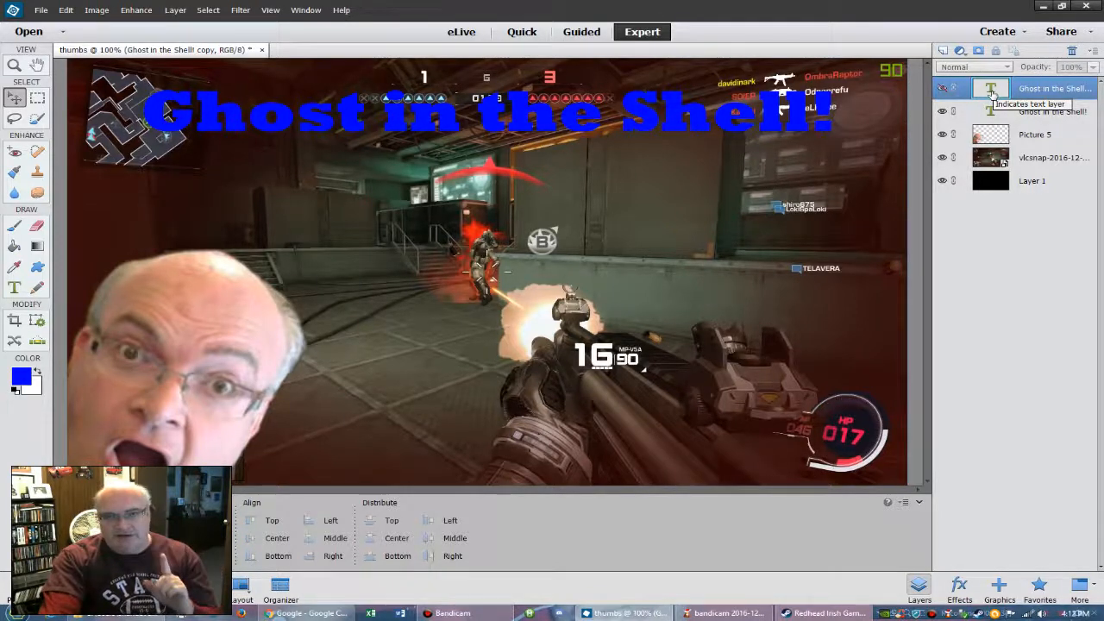
pyautogui.click(943, 89)
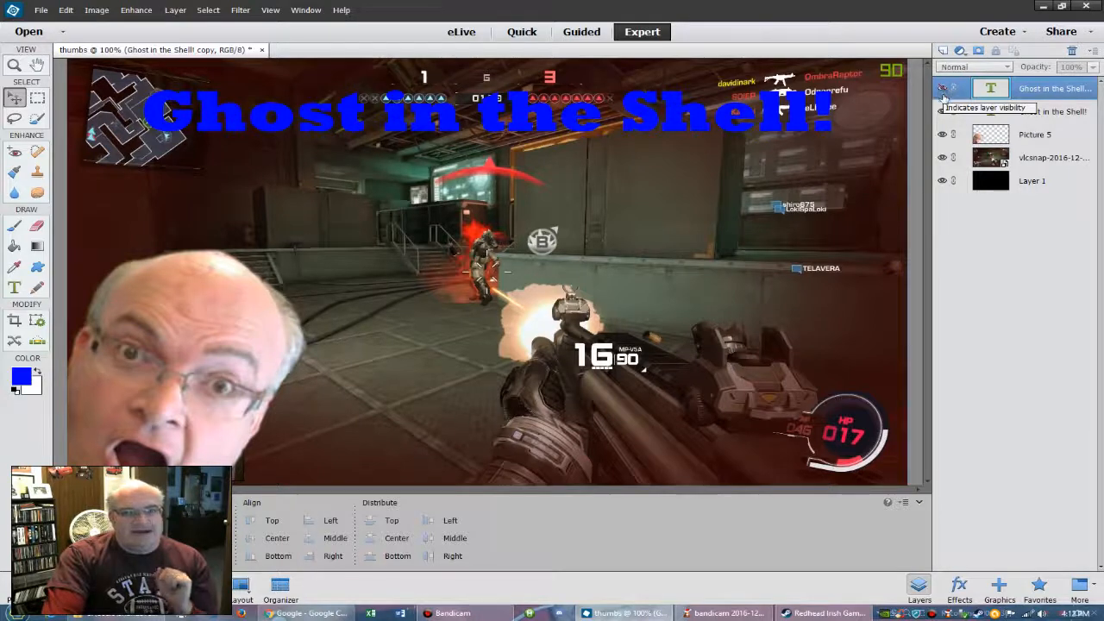
pyautogui.click(1030, 112)
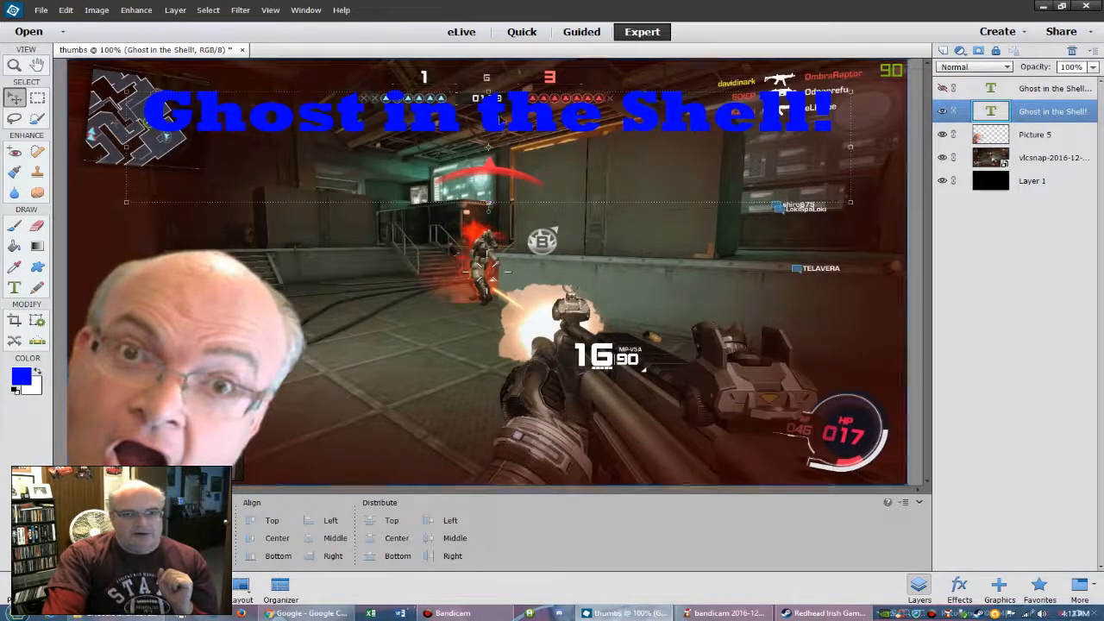
# - Color the original title text white, show the blue duplicate above it, and deselect the layers
pyautogui.doubleClick(165, 110)
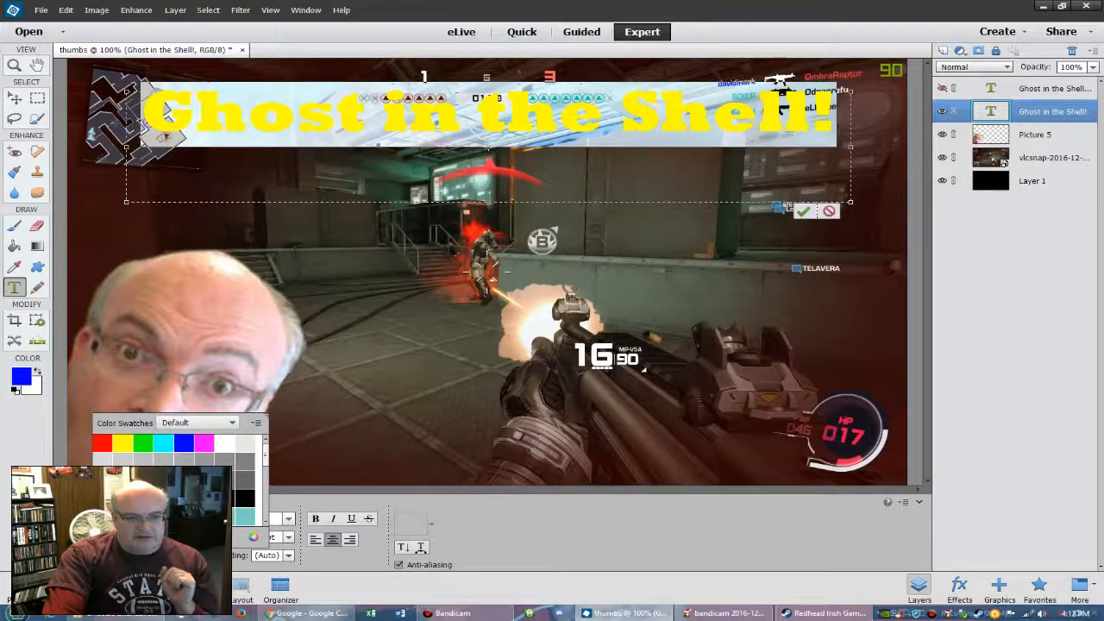
pyautogui.click(234, 452)
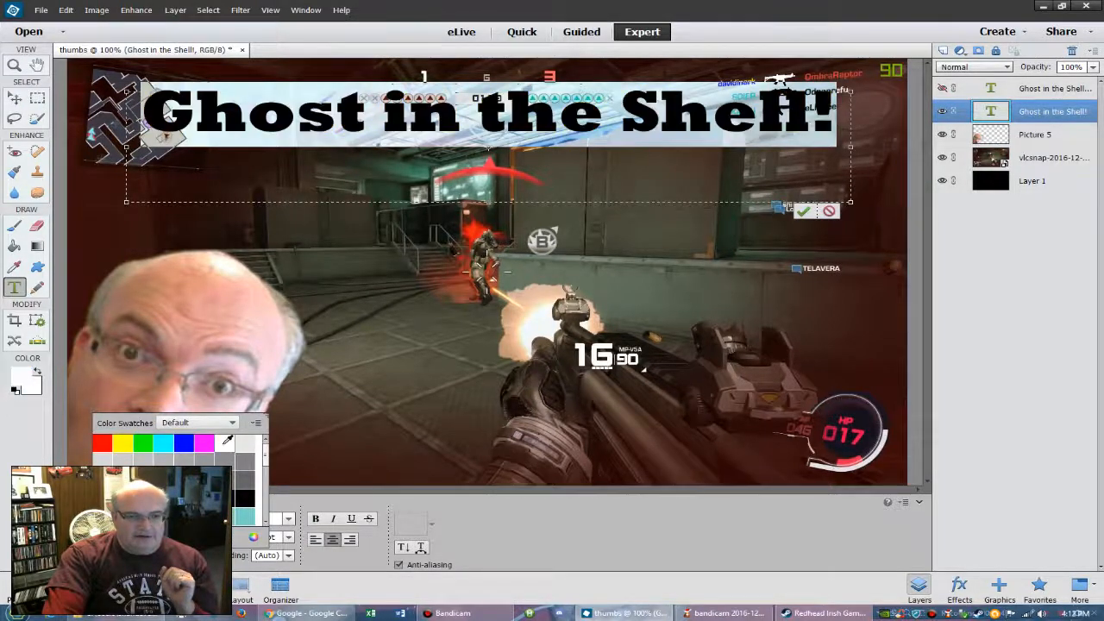
pyautogui.click(917, 214)
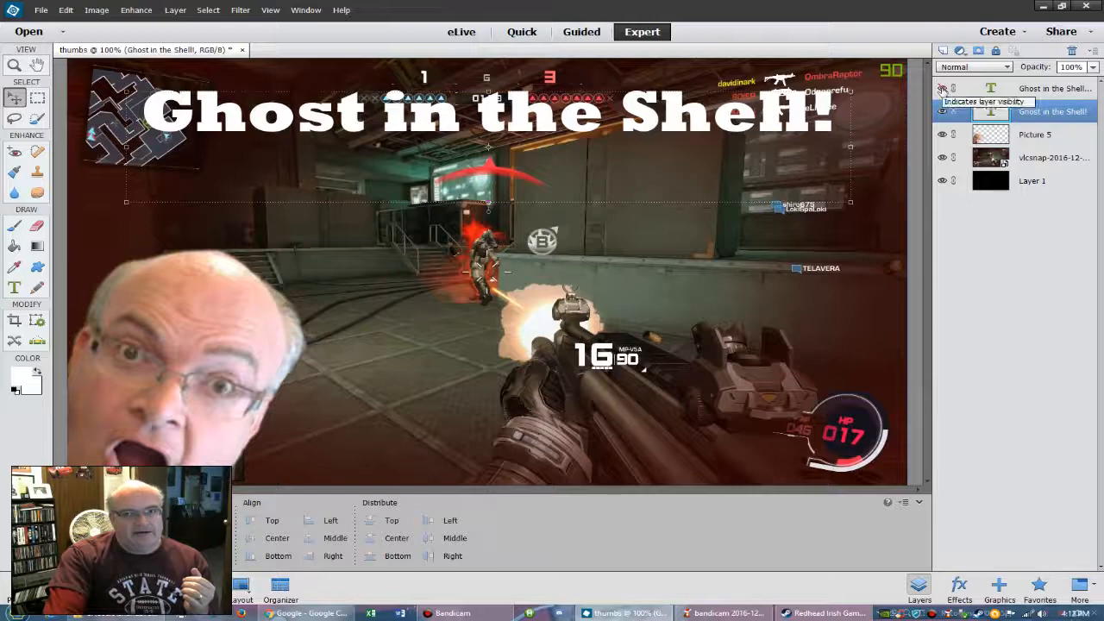
pyautogui.click(943, 89)
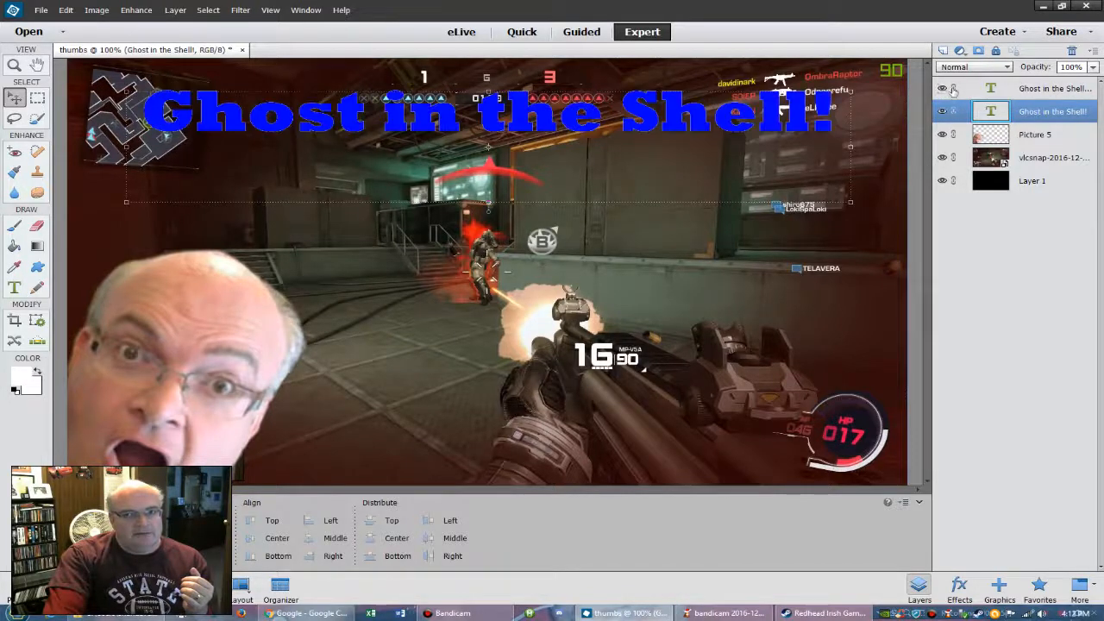
pyautogui.click(716, 153)
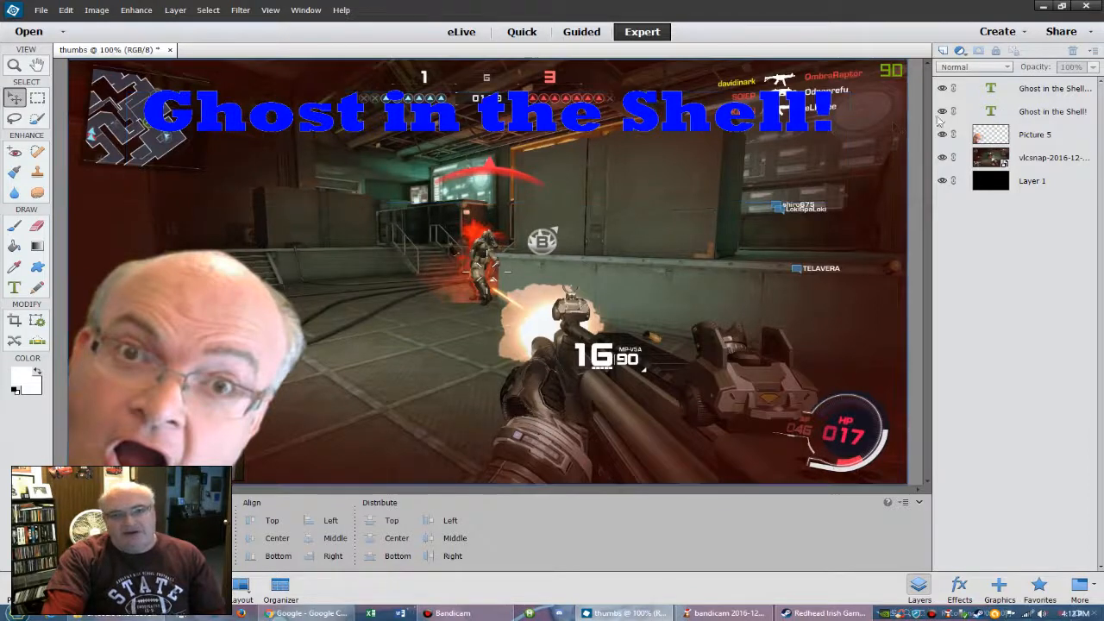
# - Nudge the white title layer slightly right and down behind the blue copy to form an offset shadow, and deselect it
pyautogui.click(1022, 111)
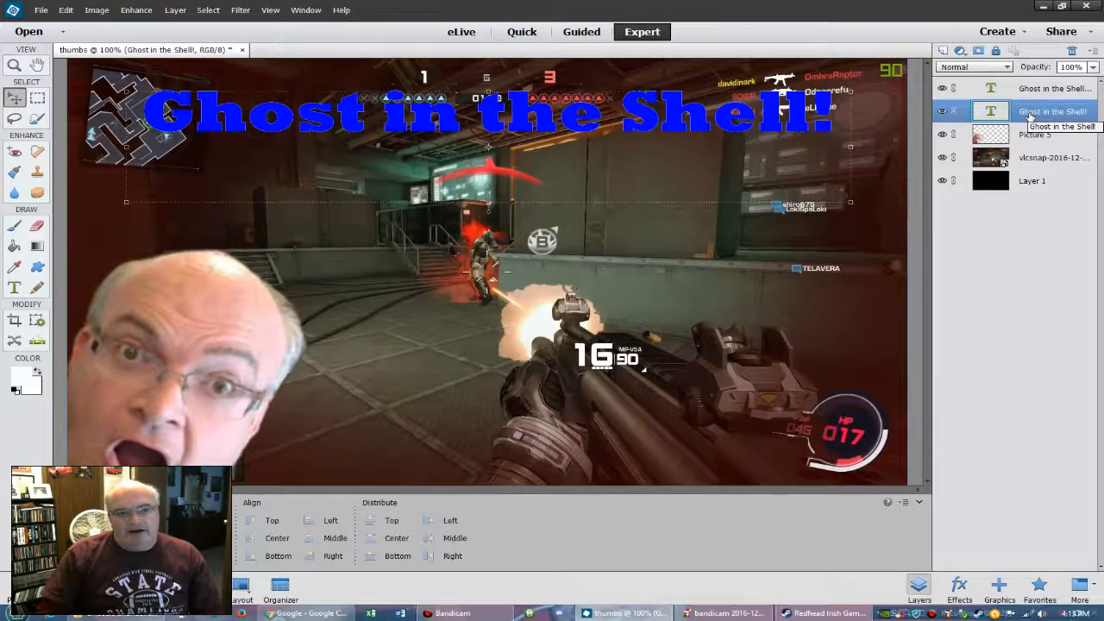
pyautogui.press('Right')
pyautogui.press('Right')
pyautogui.press('Right')
pyautogui.press('Right')
pyautogui.press('Right')
pyautogui.press('Down')
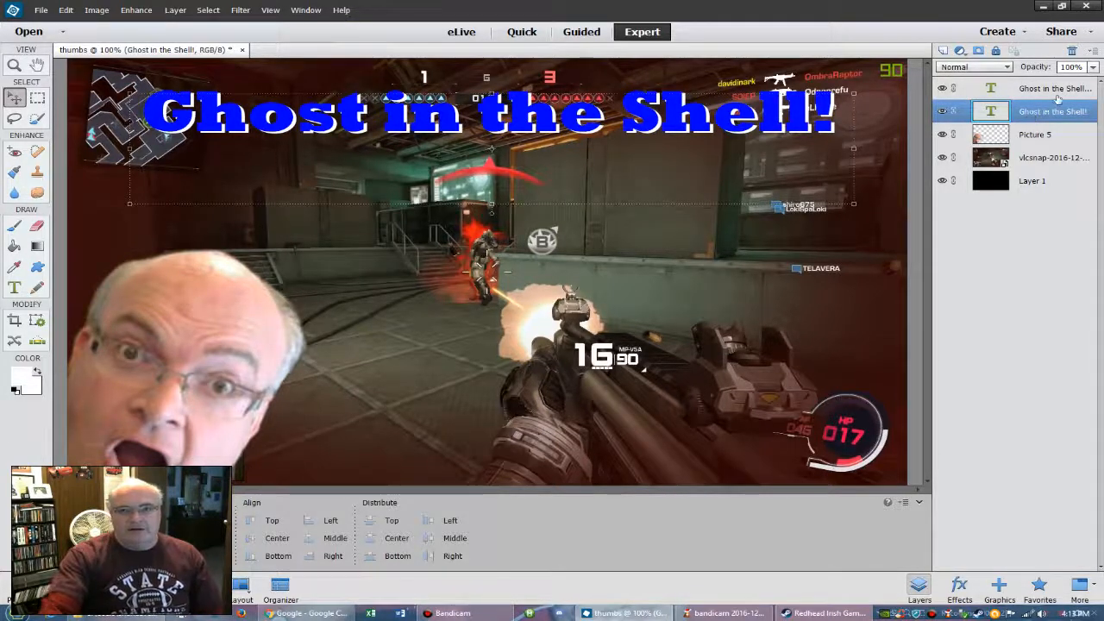
pyautogui.click(917, 196)
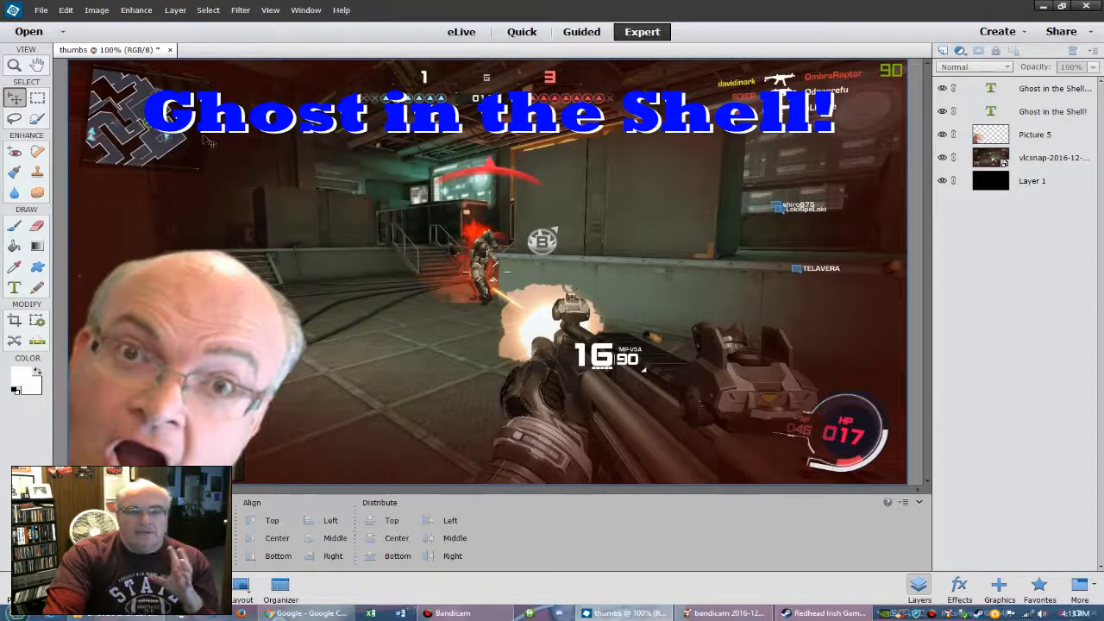
# - Draw a black rectangle across the whole title with the Rectangle tool and move its layer beneath both title text layers
pyautogui.click(37, 268)
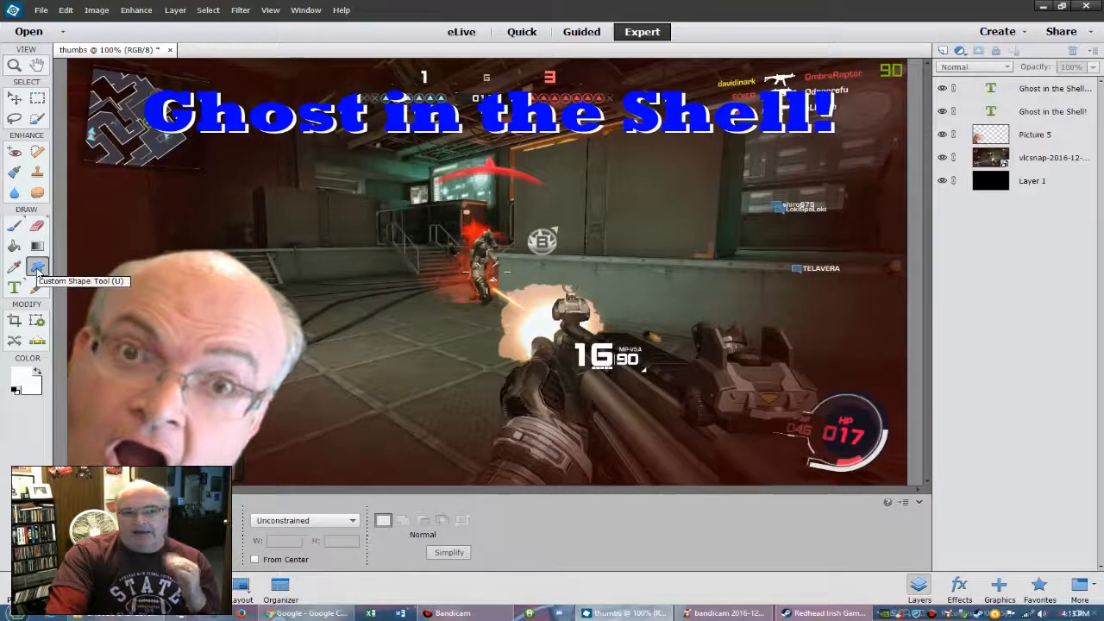
pyautogui.press('u')
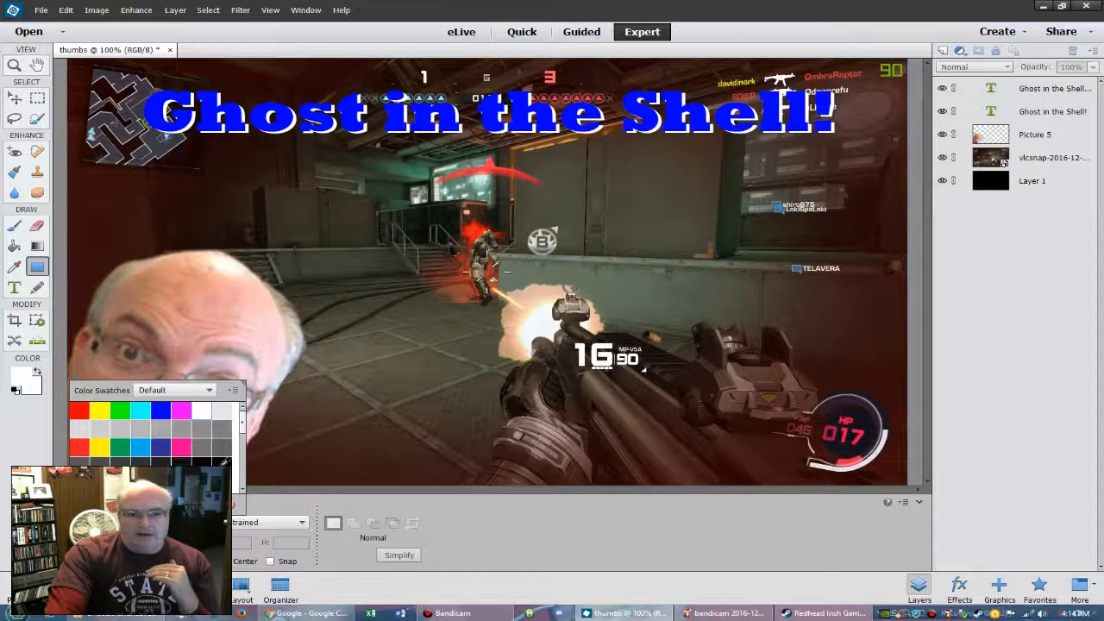
pyautogui.click(223, 463)
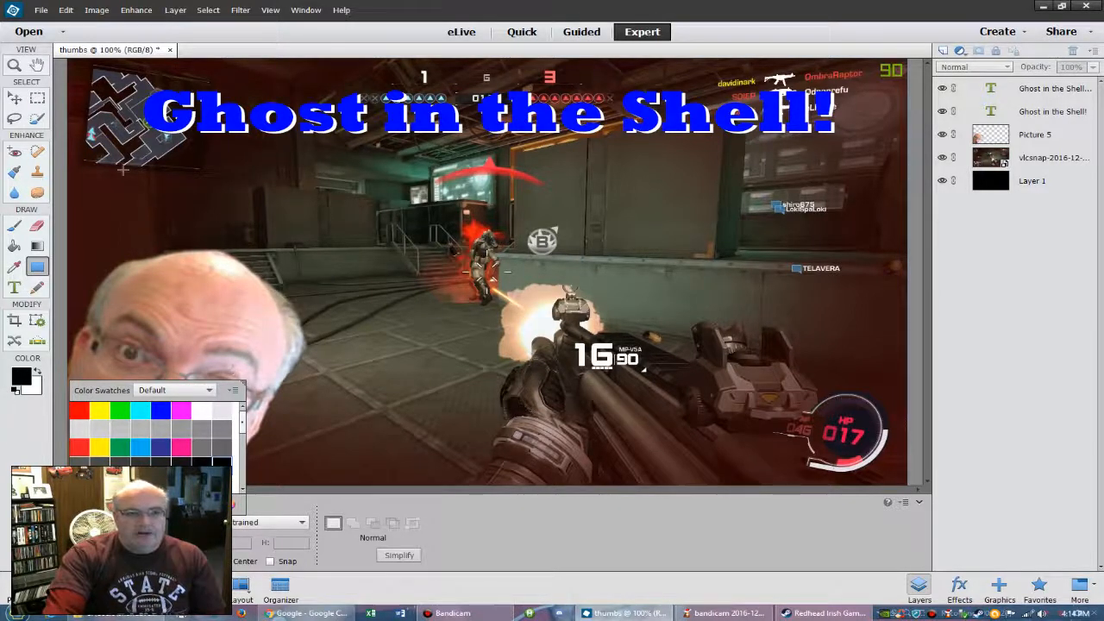
pyautogui.click(136, 75)
pyautogui.moveTo(137, 75); pyautogui.dragTo(851, 150)
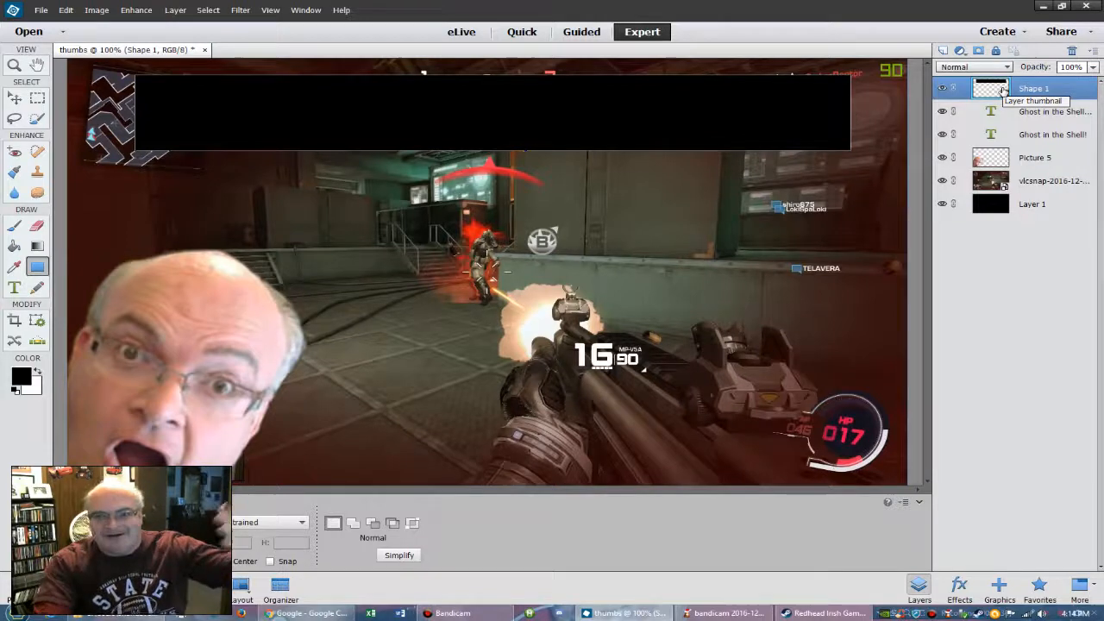
pyautogui.moveTo(1000, 90); pyautogui.dragTo(994, 140)
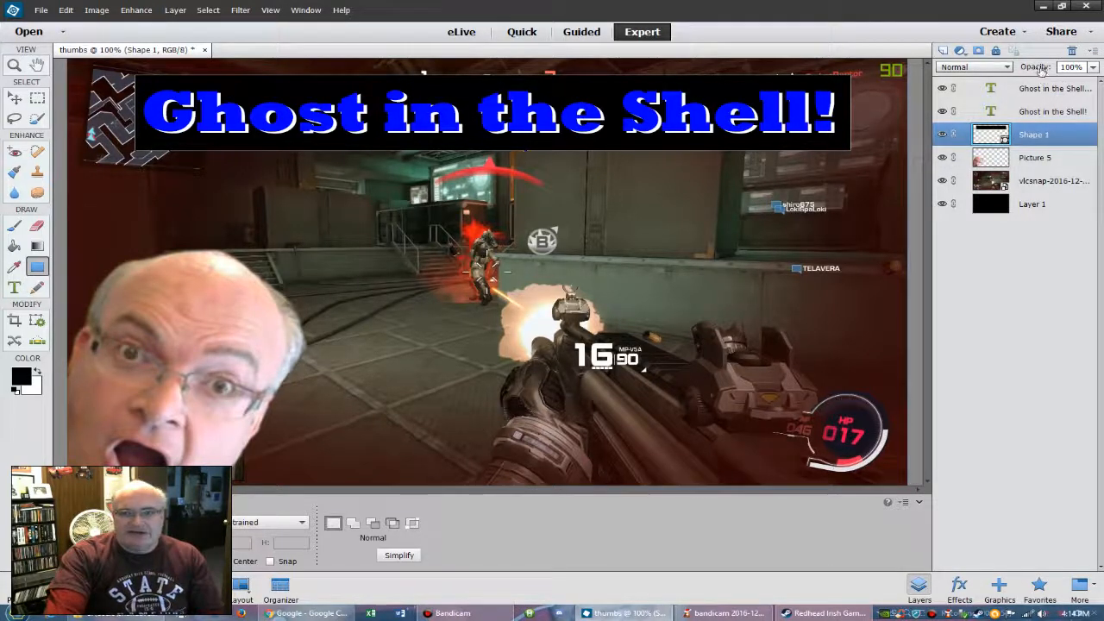
# - Lower the black rectangle layer's opacity to 35% and deselect it
pyautogui.click(1091, 69)
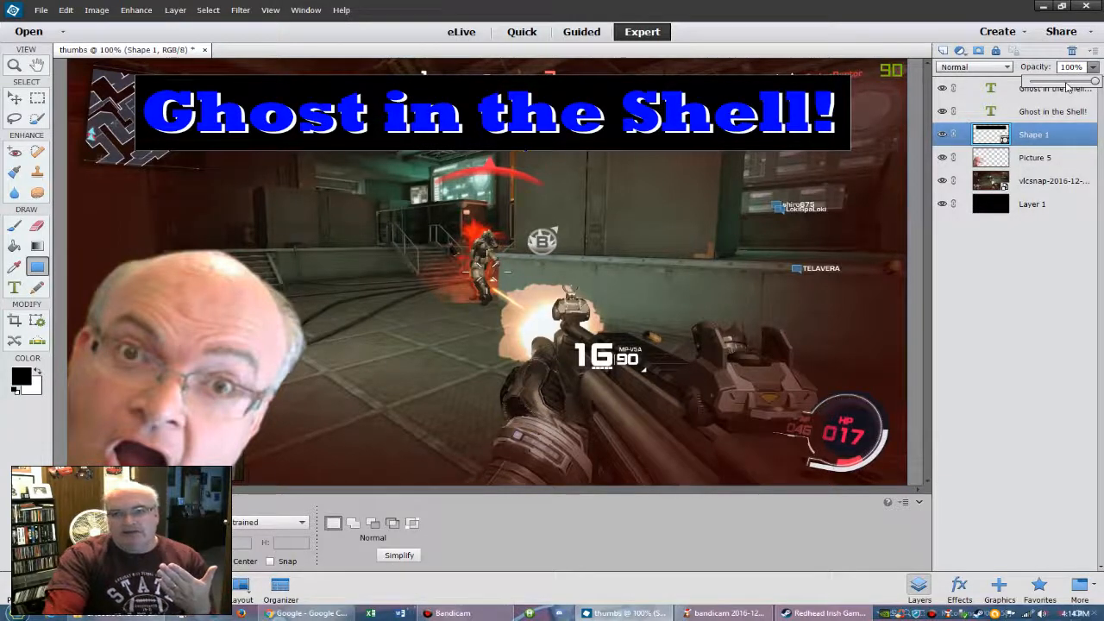
pyautogui.click(1067, 83)
pyautogui.moveTo(1067, 83)
pyautogui.mouseDown()
pyautogui.moveTo(1033, 89)
pyautogui.moveTo(1054, 84)
pyautogui.mouseUp()
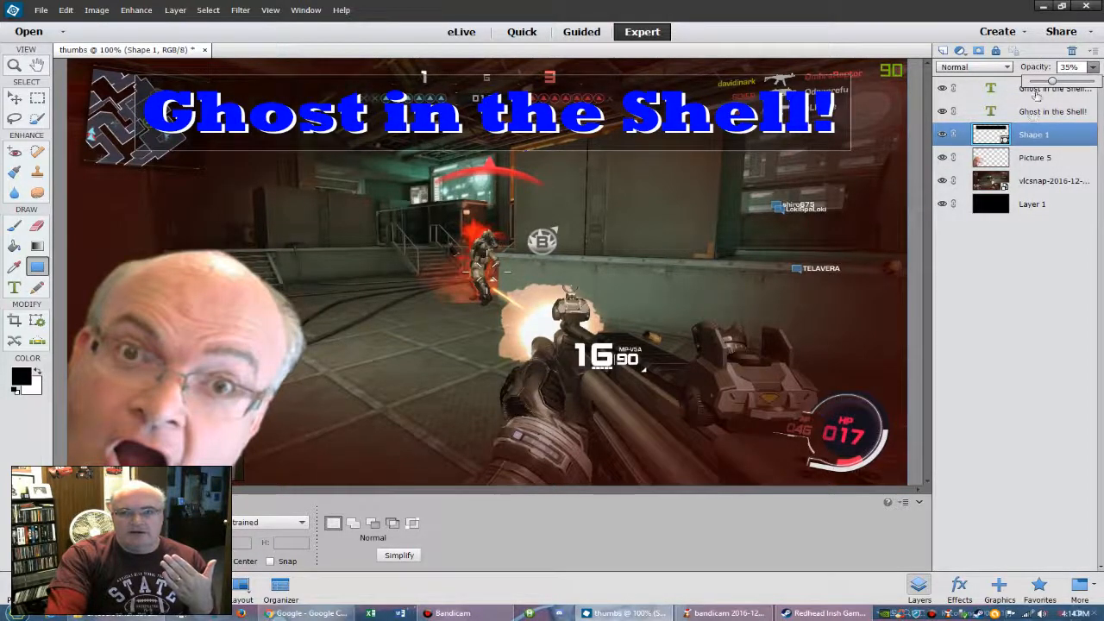
pyautogui.click(915, 199)
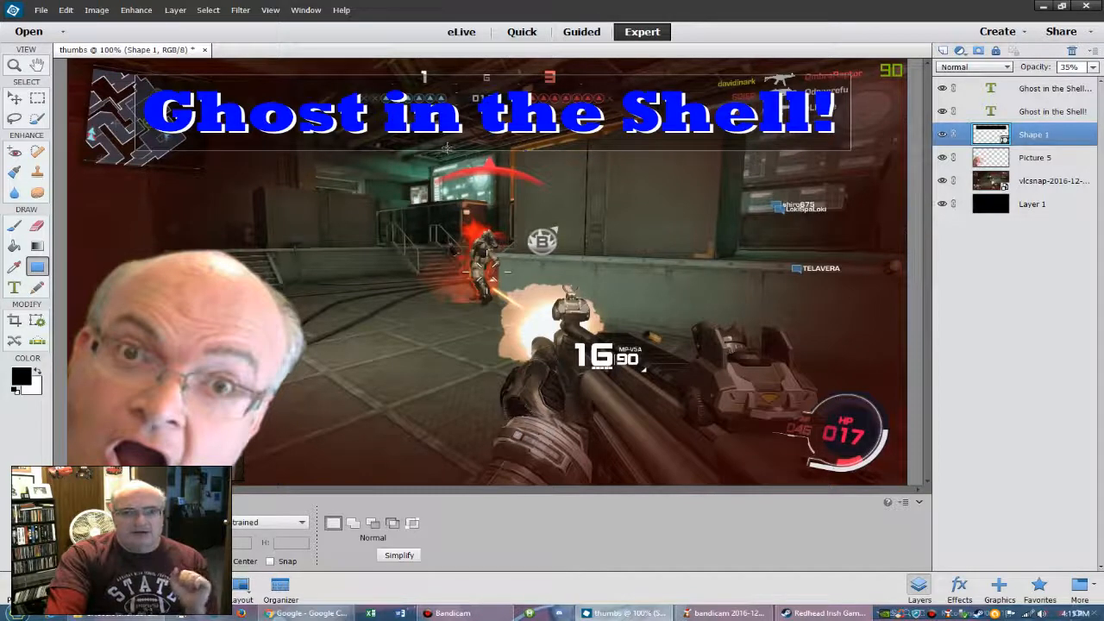
pyautogui.click(13, 99)
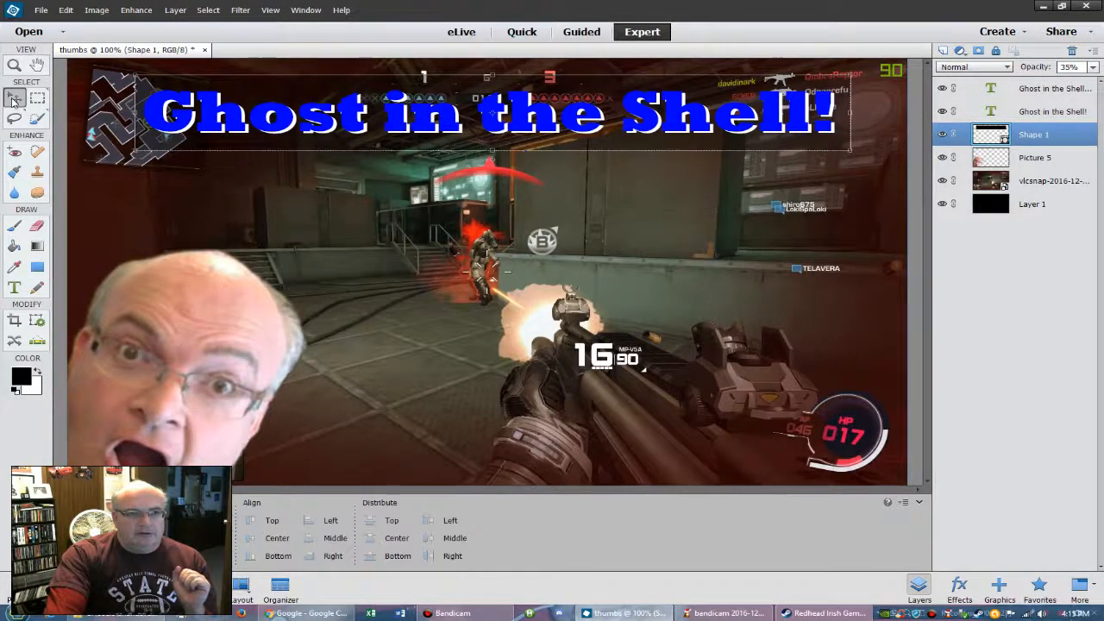
pyautogui.click(916, 235)
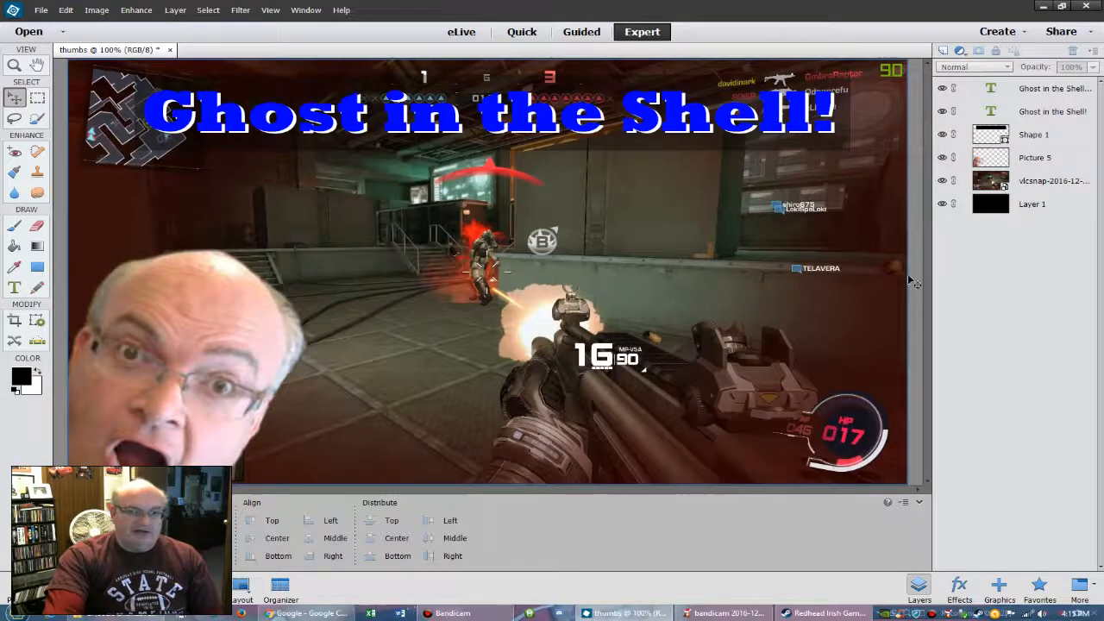
# - Recolor the front "Ghost in the Shell!" title text light blue and deselect it
pyautogui.doubleClick(445, 128)
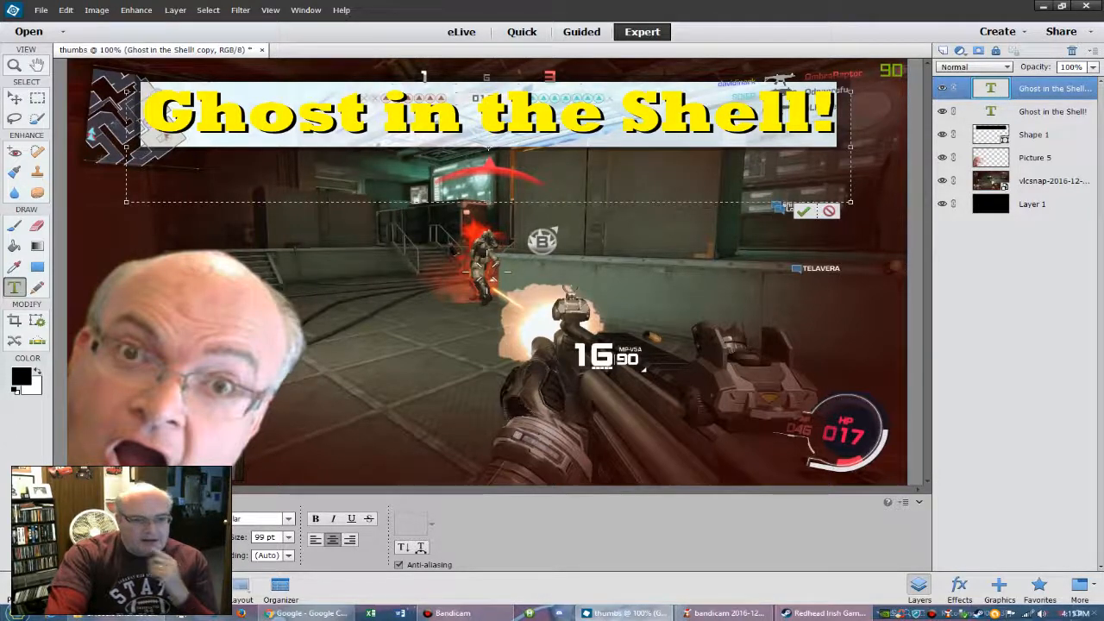
pyautogui.click(138, 552)
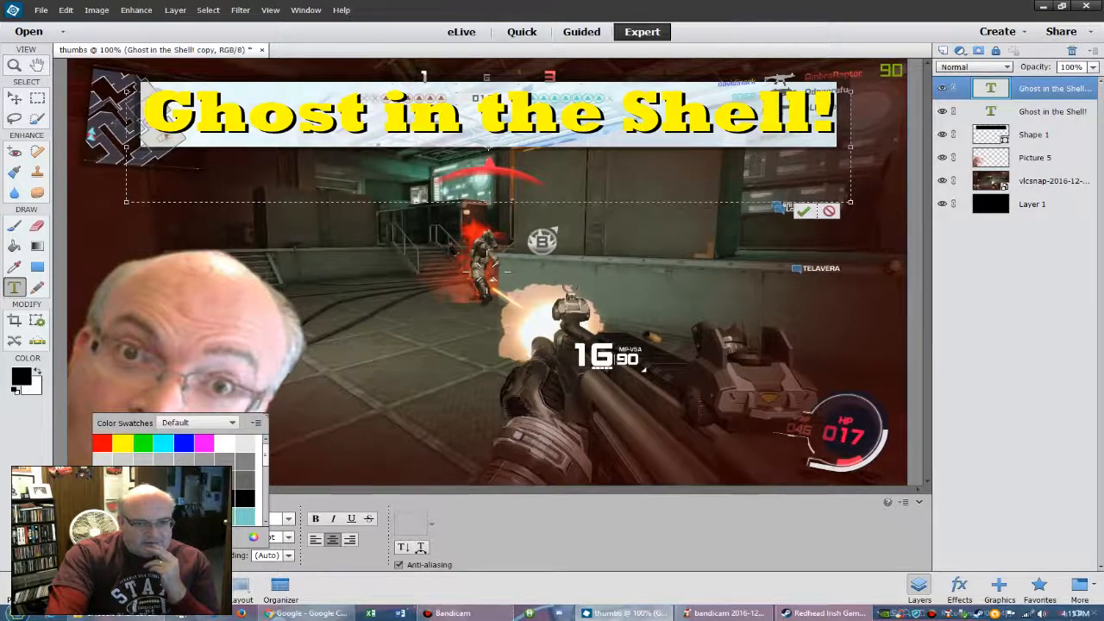
pyautogui.click(182, 446)
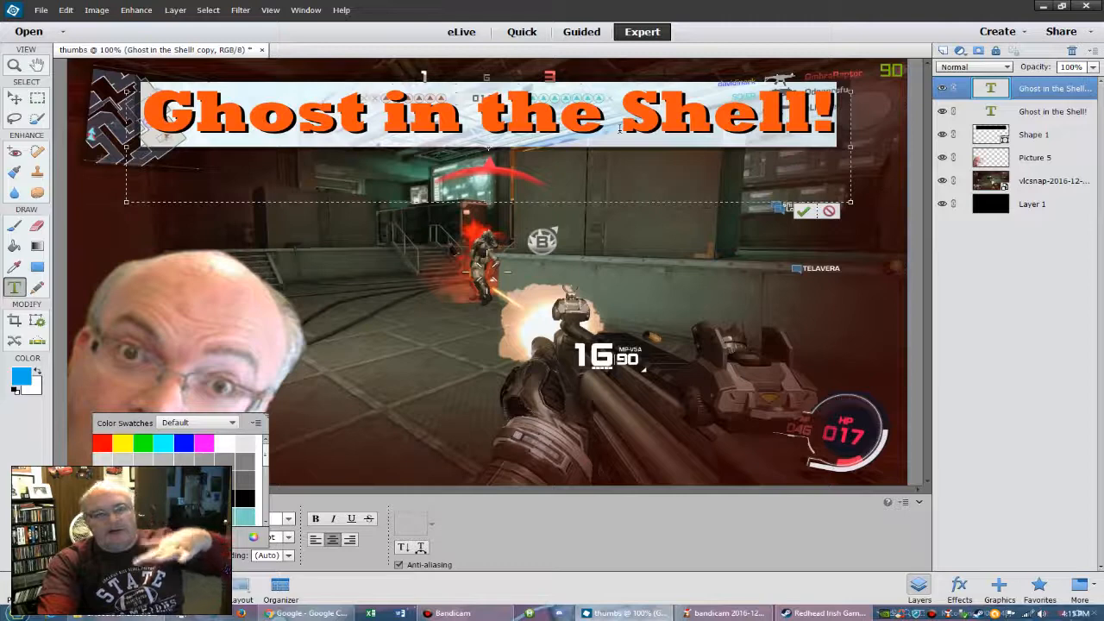
pyautogui.click(910, 254)
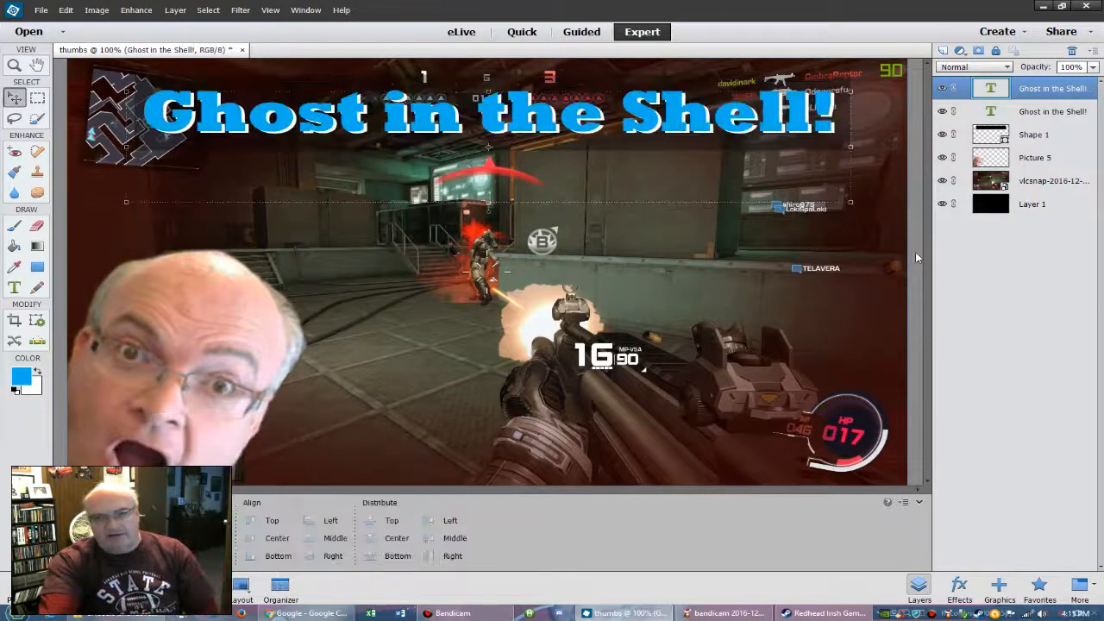
pyautogui.click(915, 321)
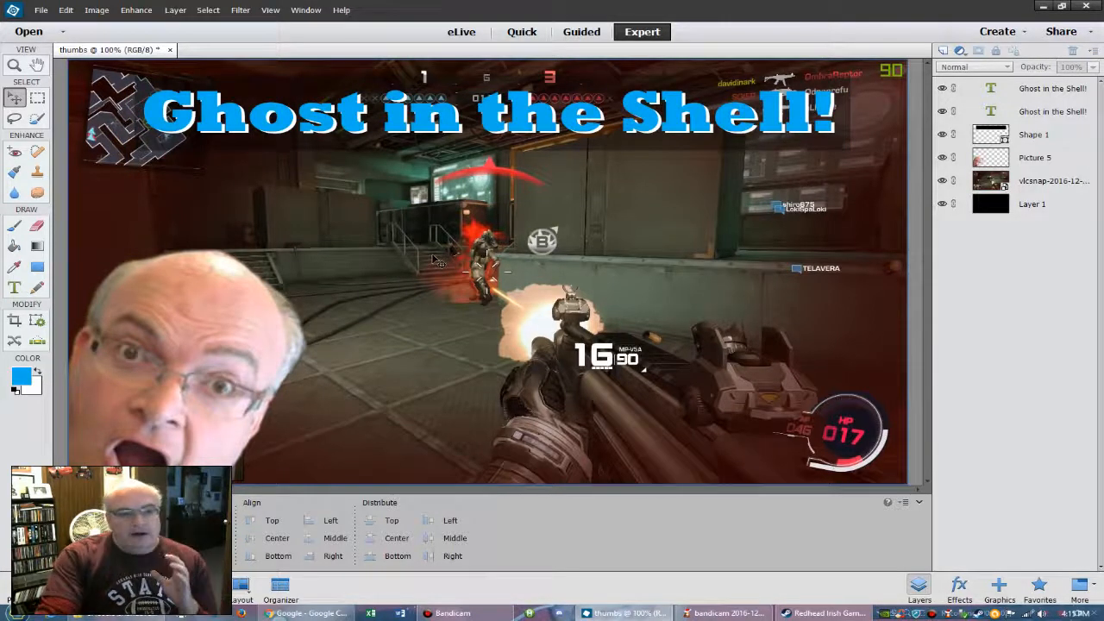
# - Sample the gray-green of the background wall with the Color Picker tool and apply it (#616f5c) to the front title text
pyautogui.click(14, 268)
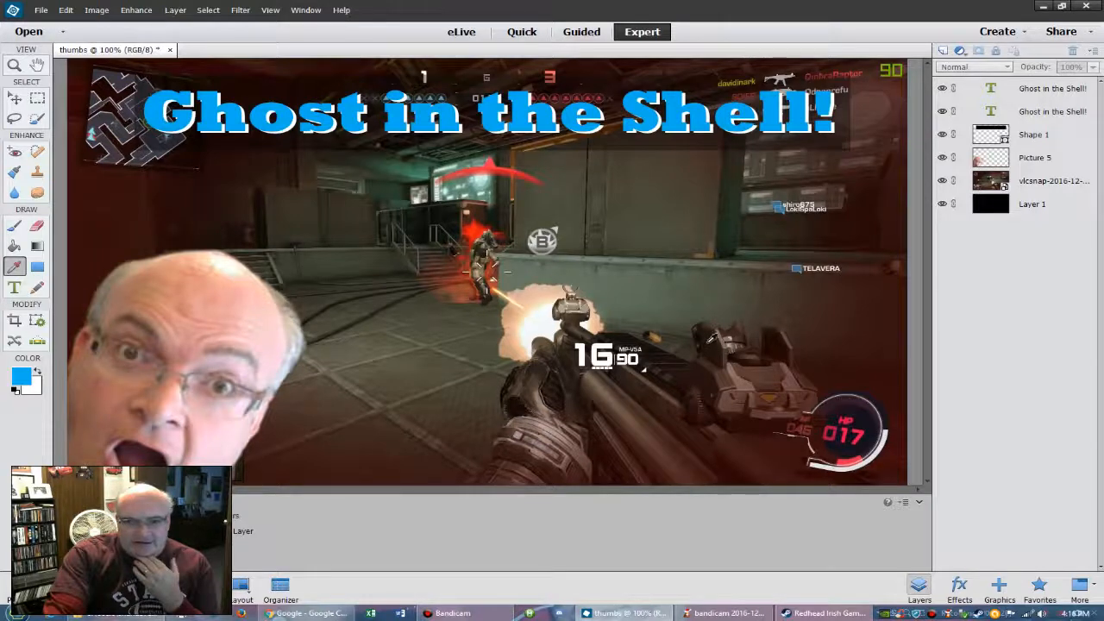
pyautogui.click(611, 278)
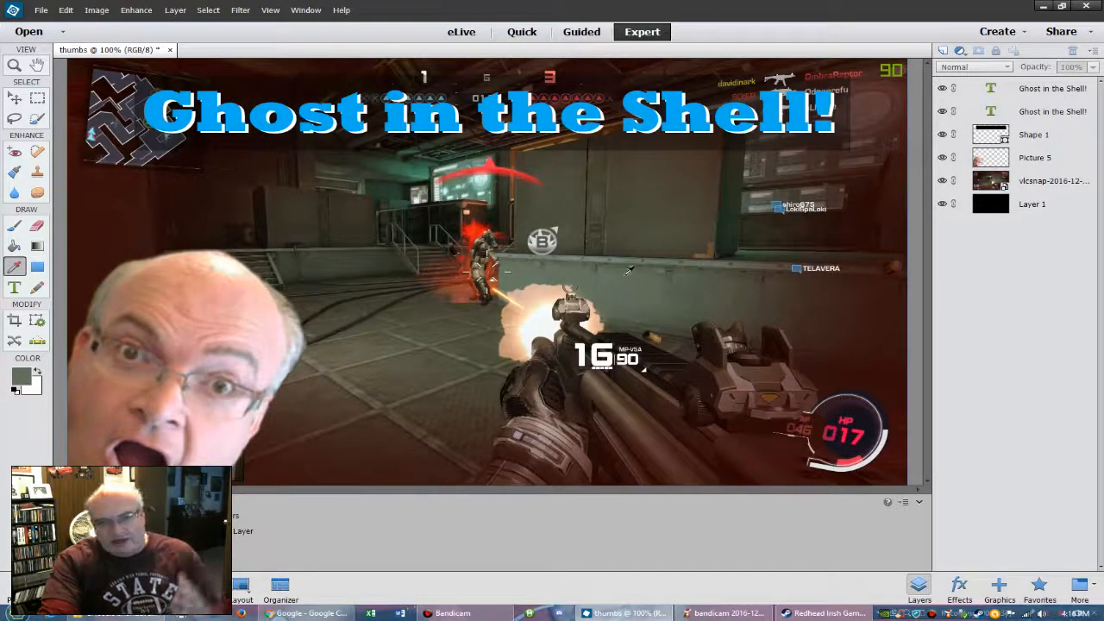
pyautogui.click(14, 287)
pyautogui.click(356, 114)
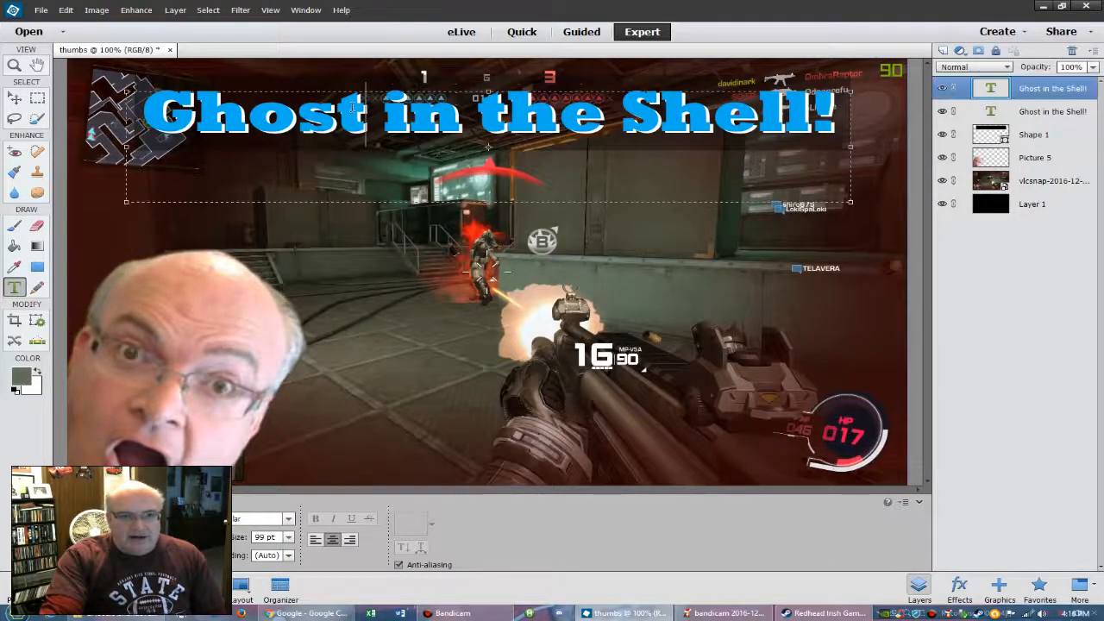
pyautogui.tripleClick(355, 107)
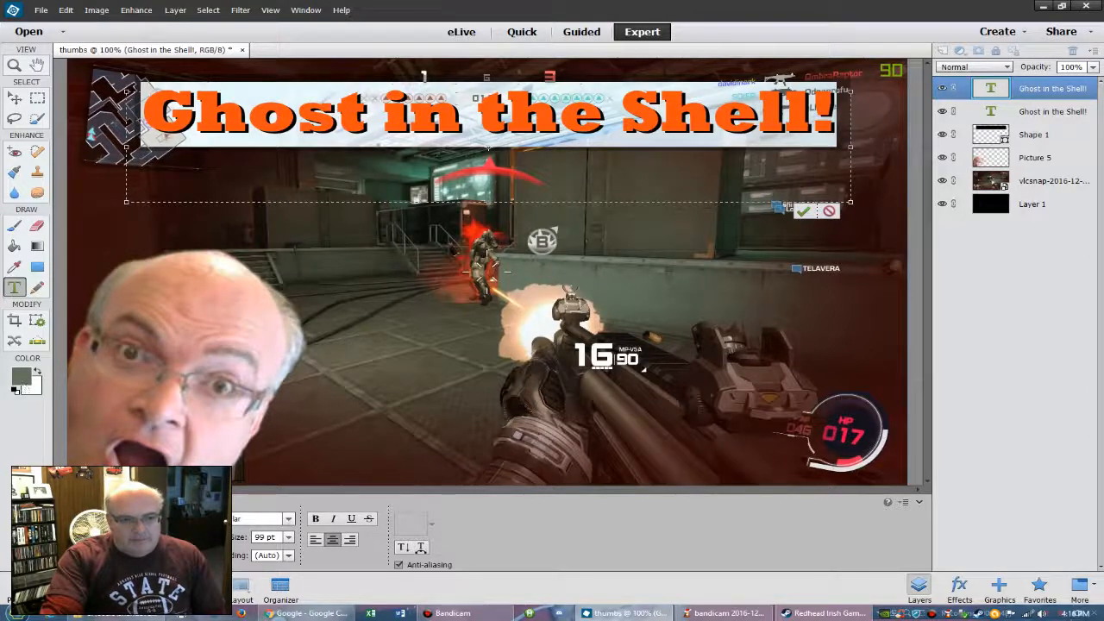
pyautogui.click(112, 559)
pyautogui.click(235, 413)
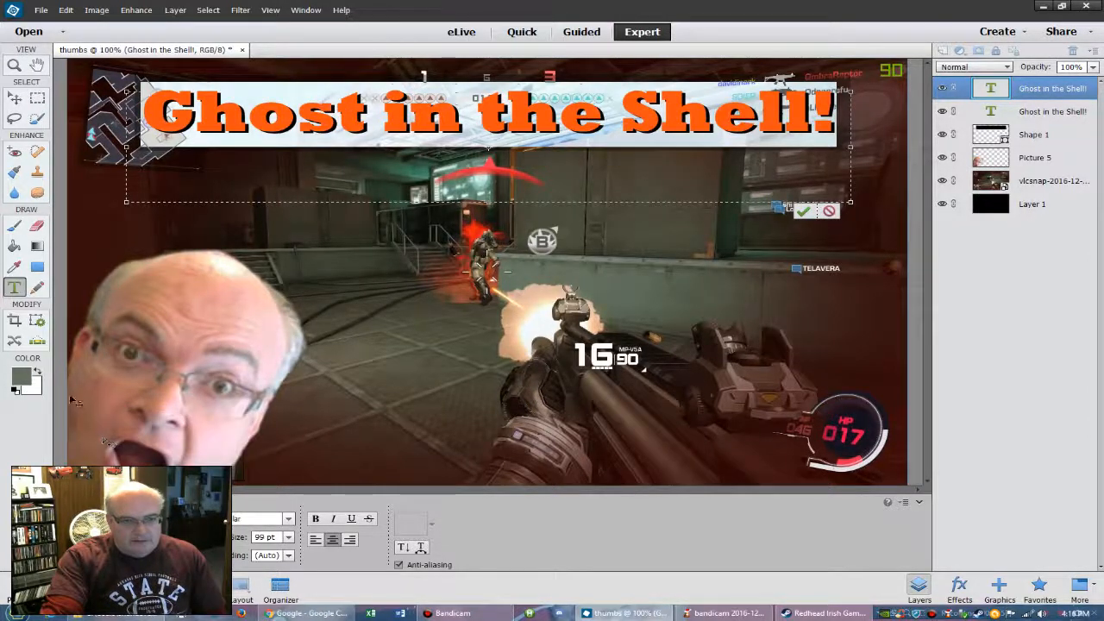
pyautogui.click(23, 378)
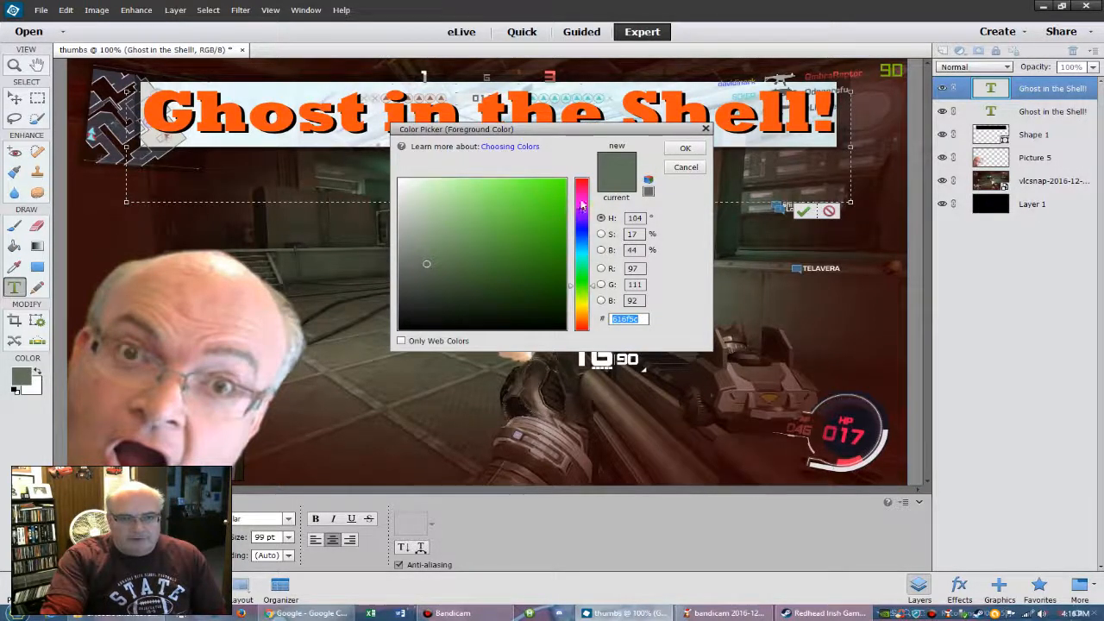
pyautogui.click(686, 150)
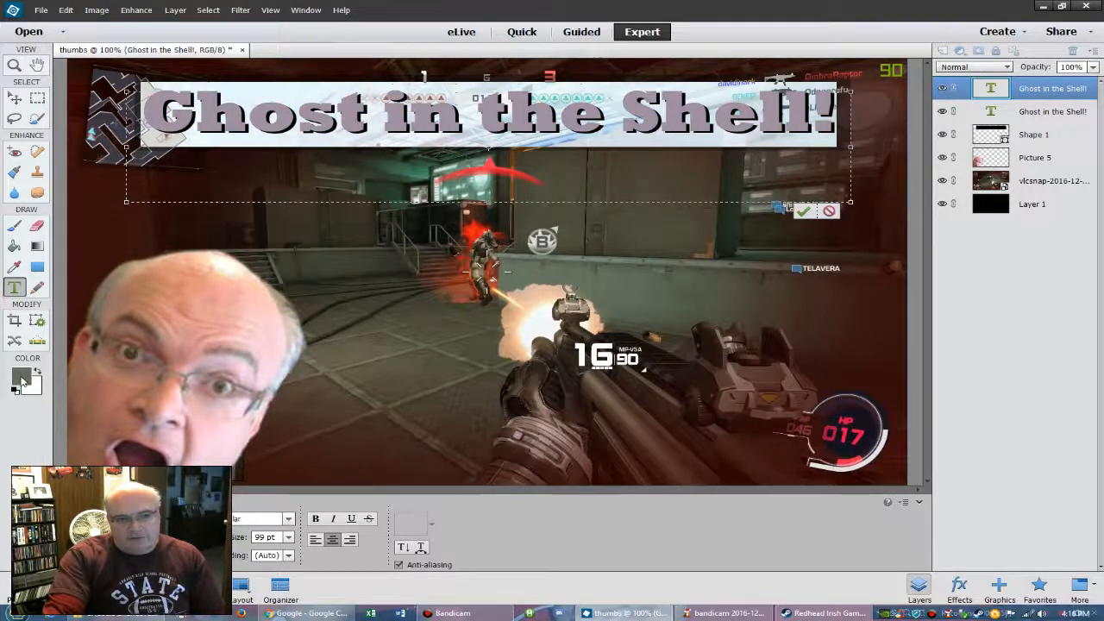
# - Reconfirm the sampled foreground color, then commit the recolored title text and deselect it
pyautogui.click(22, 377)
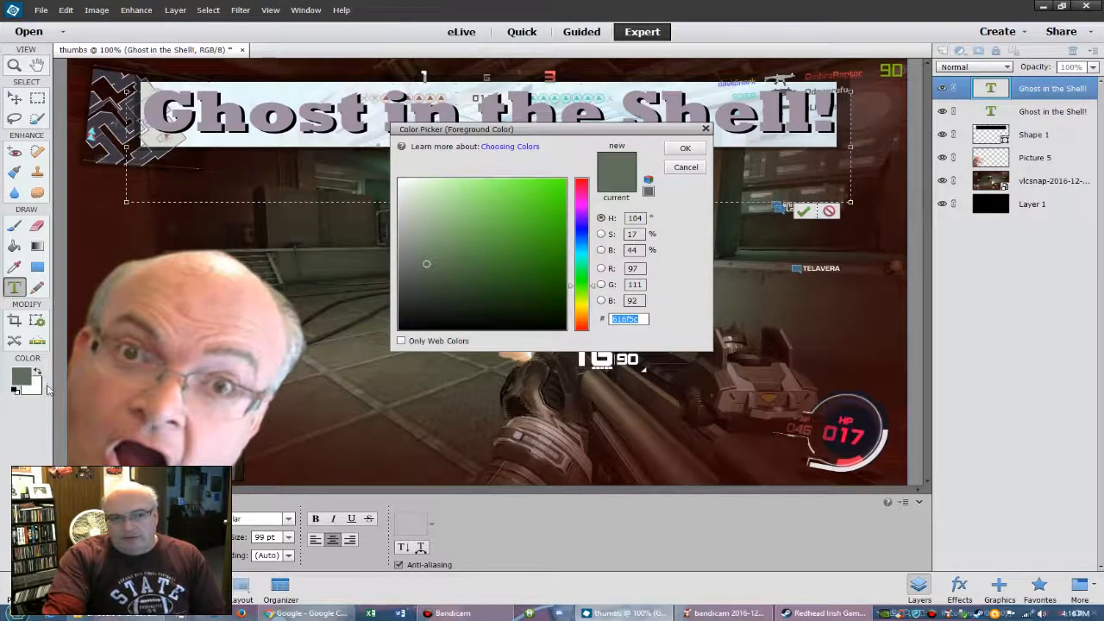
pyautogui.click(685, 147)
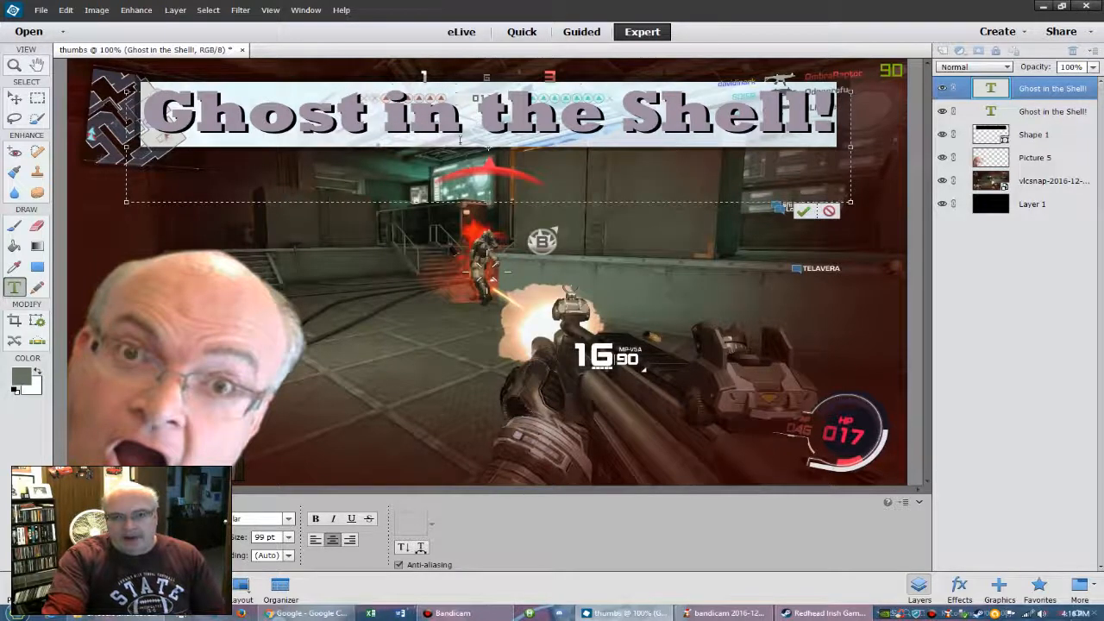
pyautogui.click(802, 210)
pyautogui.click(914, 227)
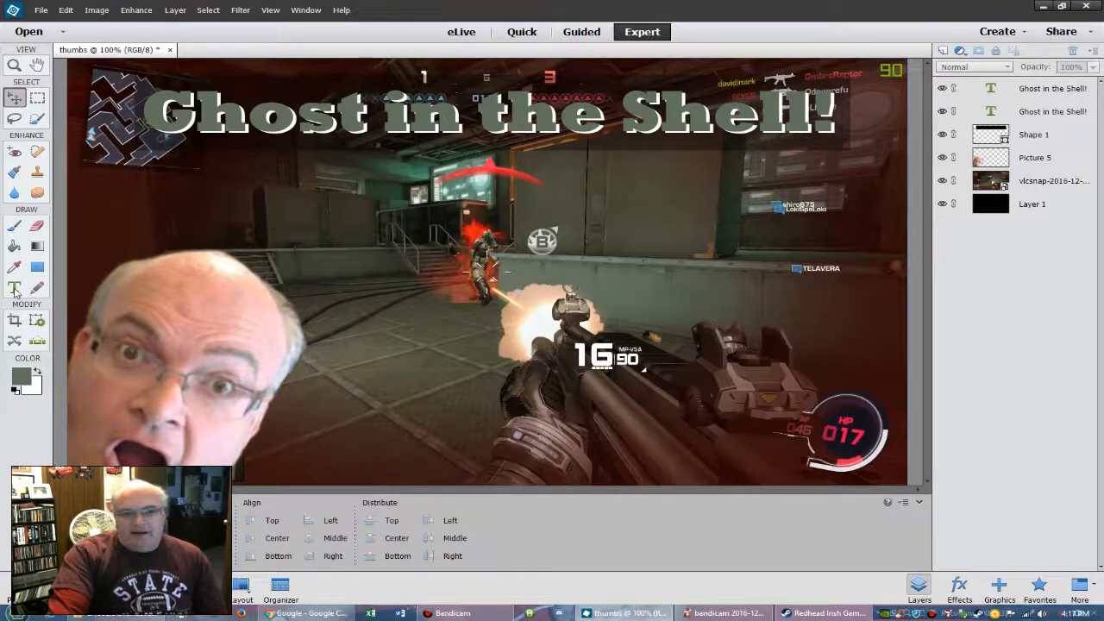
# - Add a "#5" text in the same gray-green and place it on the wall panel beneath the word "Shell!"
pyautogui.click(15, 287)
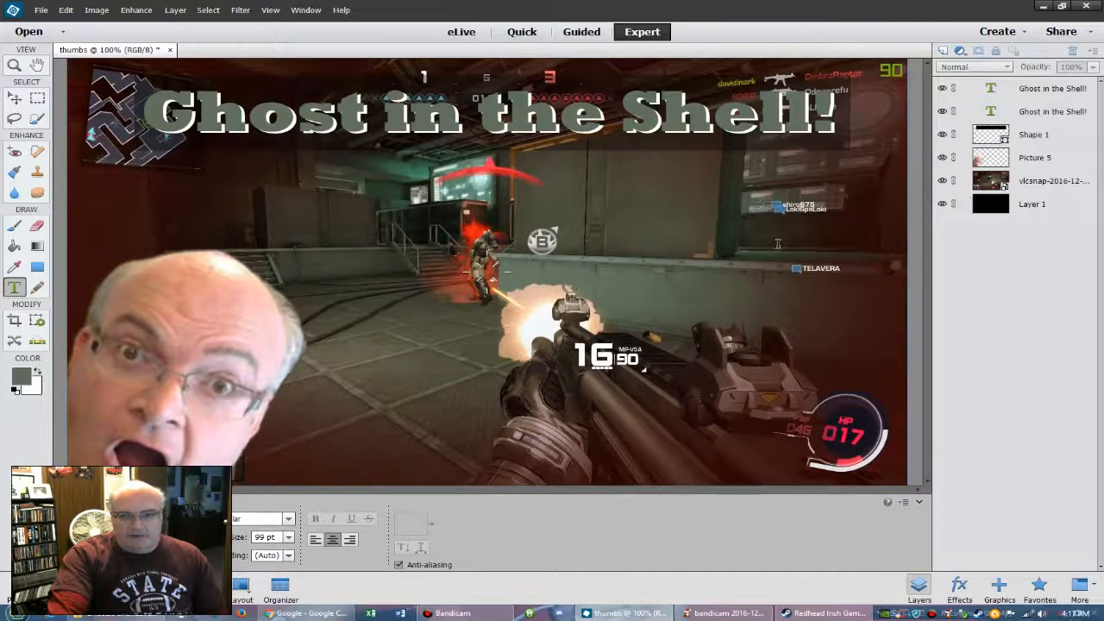
pyautogui.moveTo(639, 253); pyautogui.dragTo(838, 342)
pyautogui.write('#005')
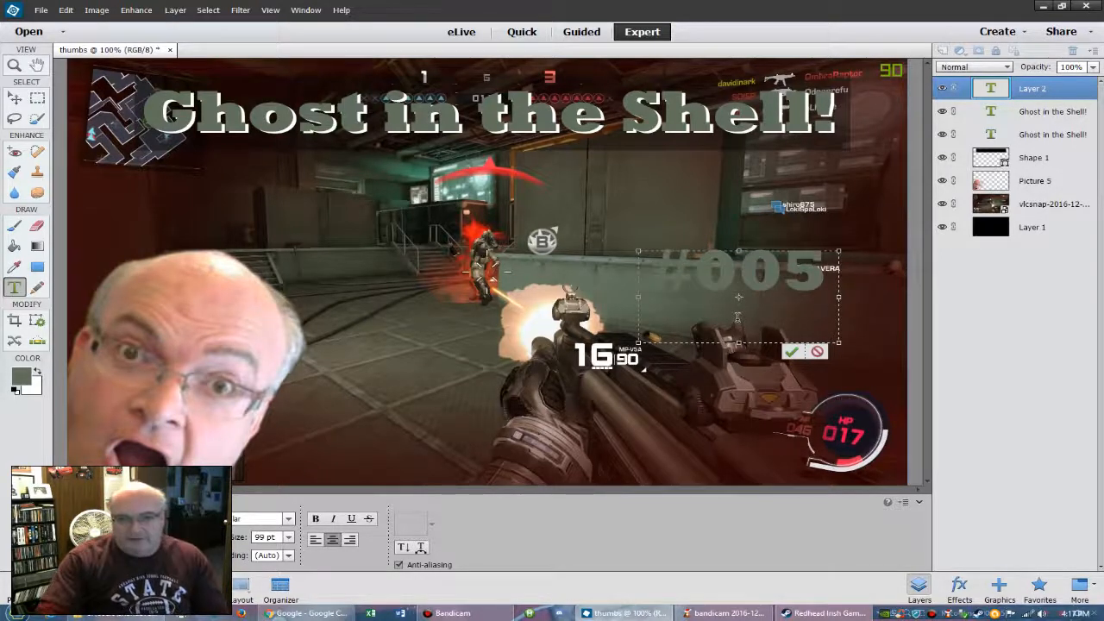
pyautogui.press('BackSpace')
pyautogui.press('BackSpace')
pyautogui.press('BackSpace')
pyautogui.write('5')
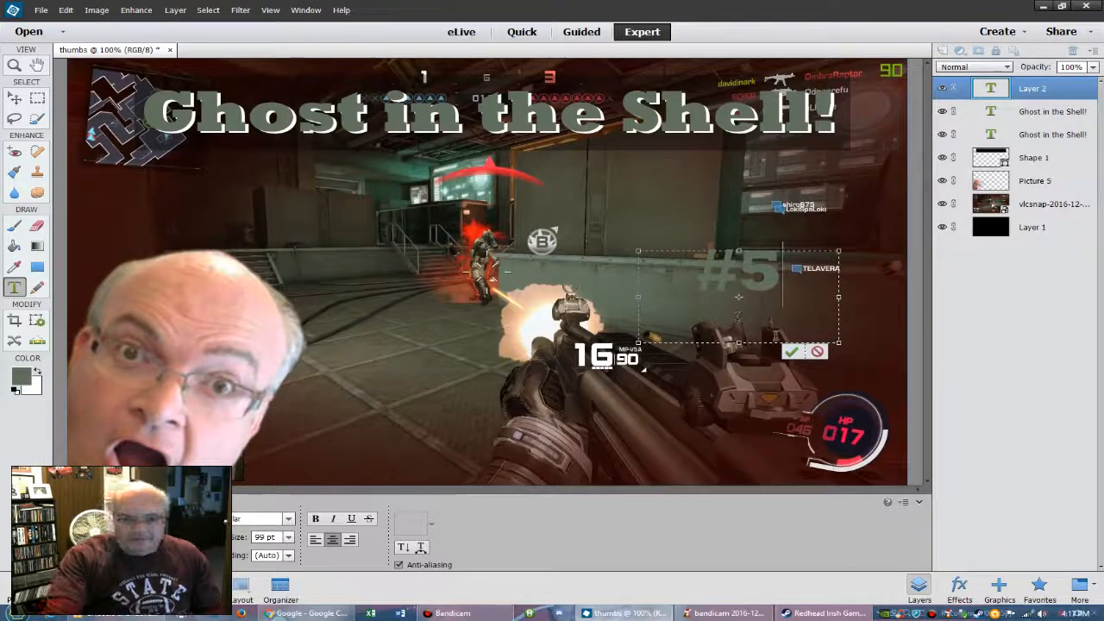
pyautogui.click(791, 351)
pyautogui.moveTo(761, 303); pyautogui.dragTo(711, 216)
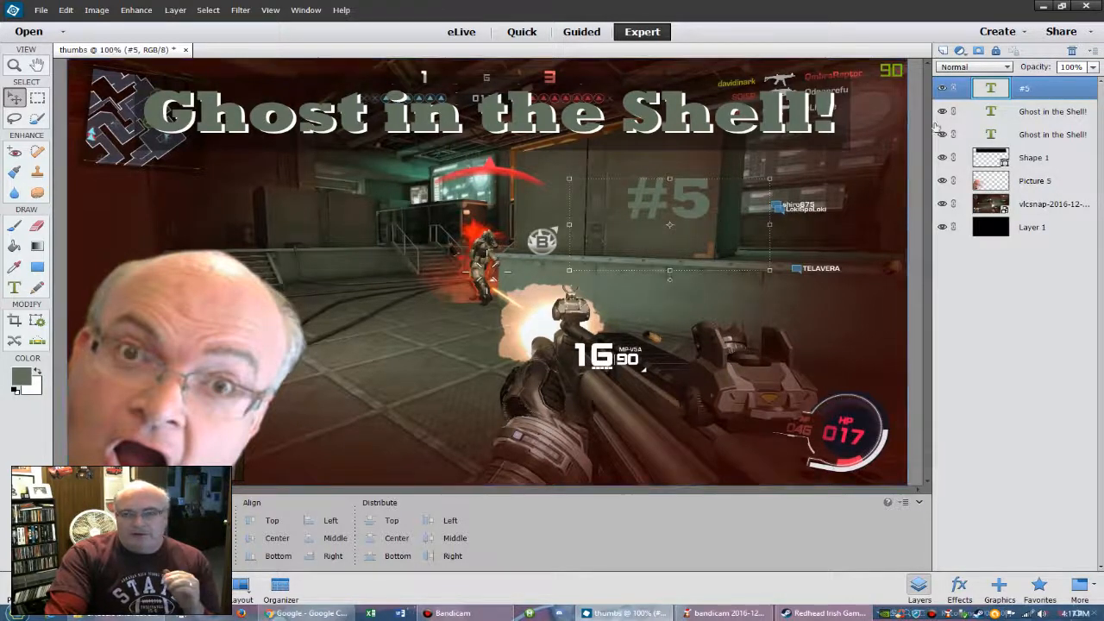
# - Duplicate the "#5" text layer and hide the copy
pyautogui.rightClick(1025, 89)
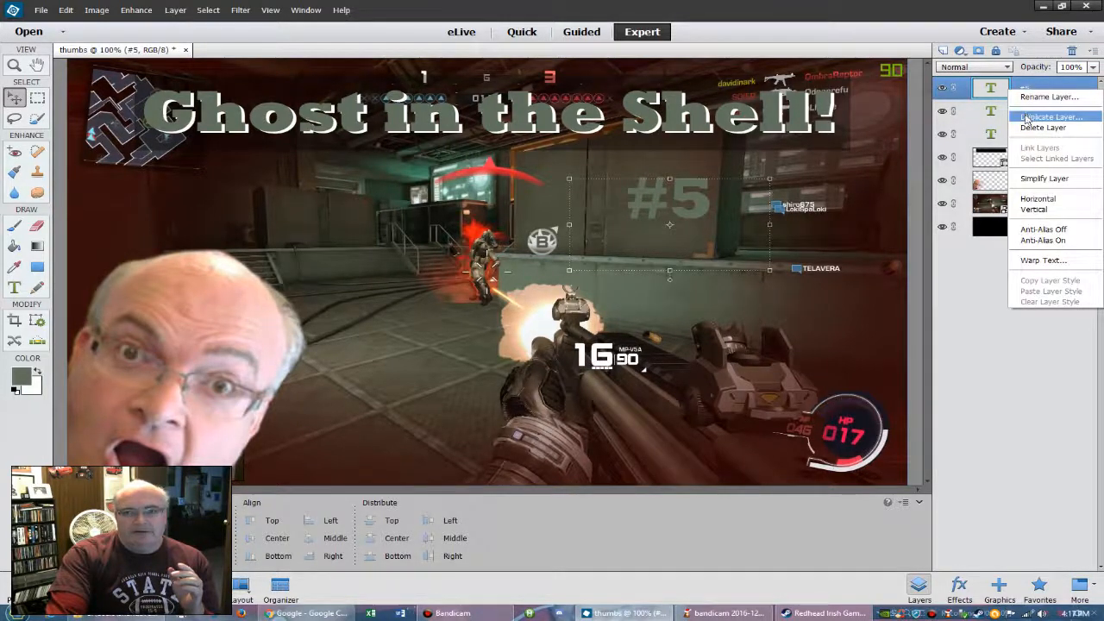
pyautogui.click(1026, 116)
pyautogui.click(663, 187)
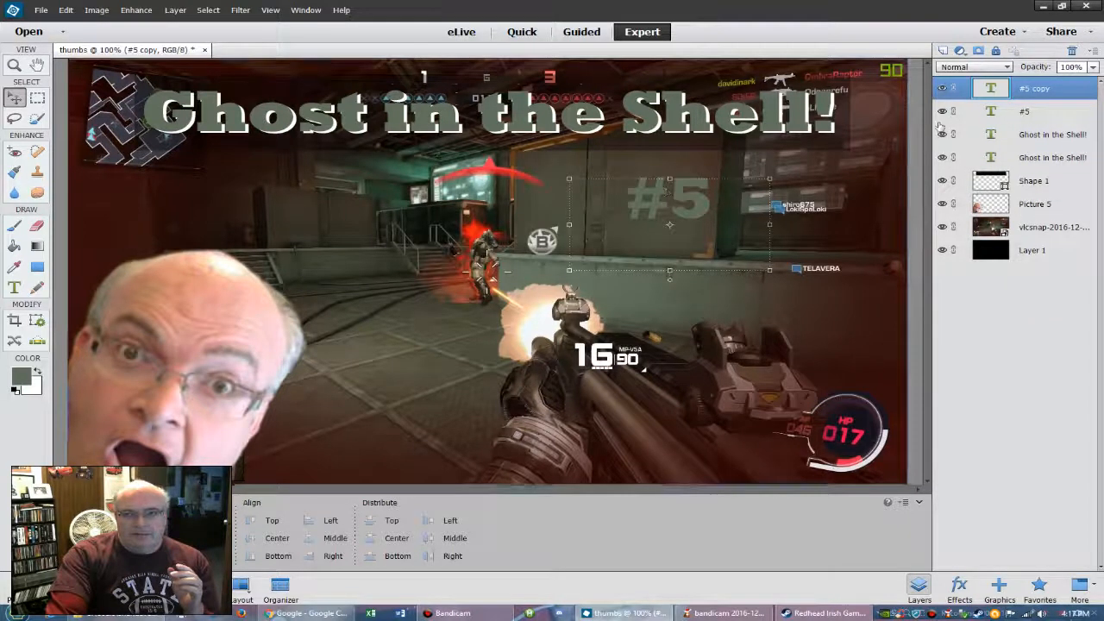
pyautogui.click(943, 90)
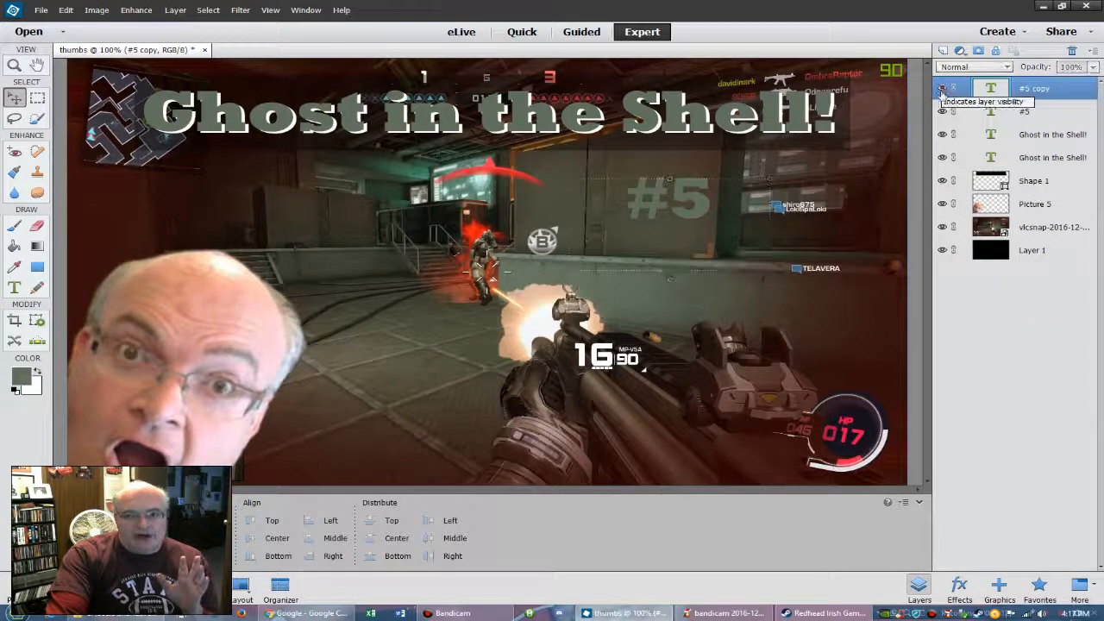
# - Recolor the lower "#5" text layer white, commit the edit and deselect it
pyautogui.click(1023, 114)
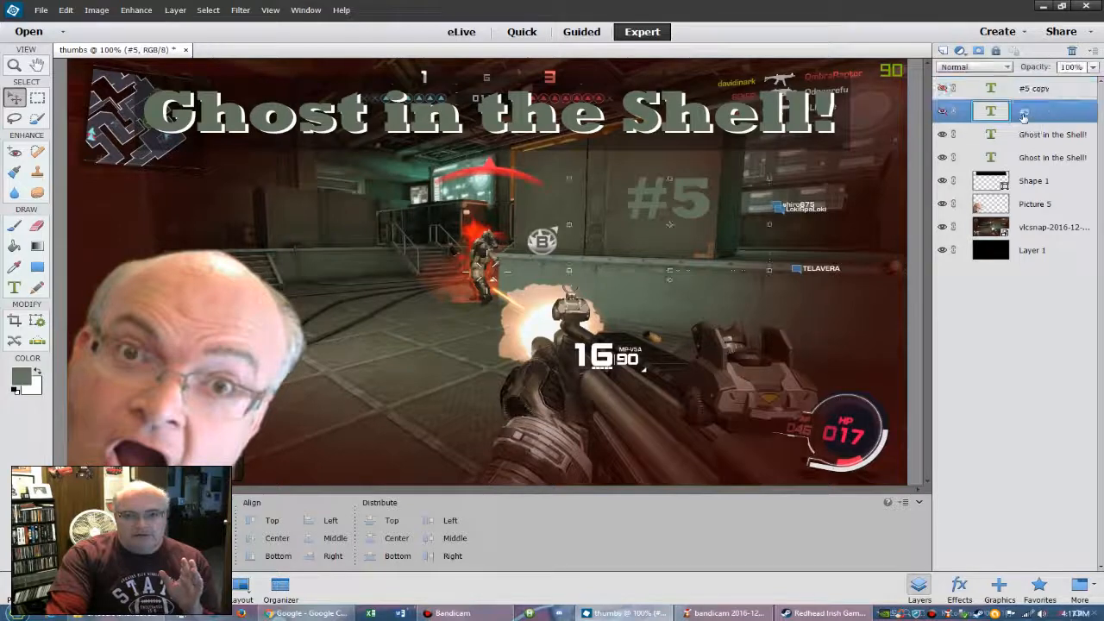
pyautogui.doubleClick(665, 212)
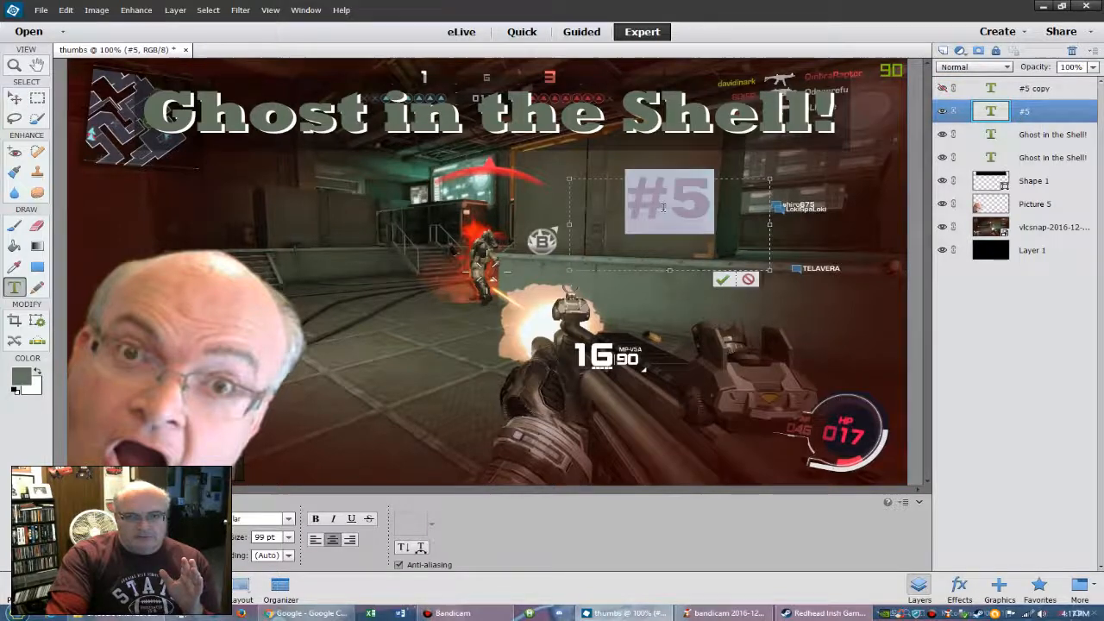
pyautogui.click(172, 552)
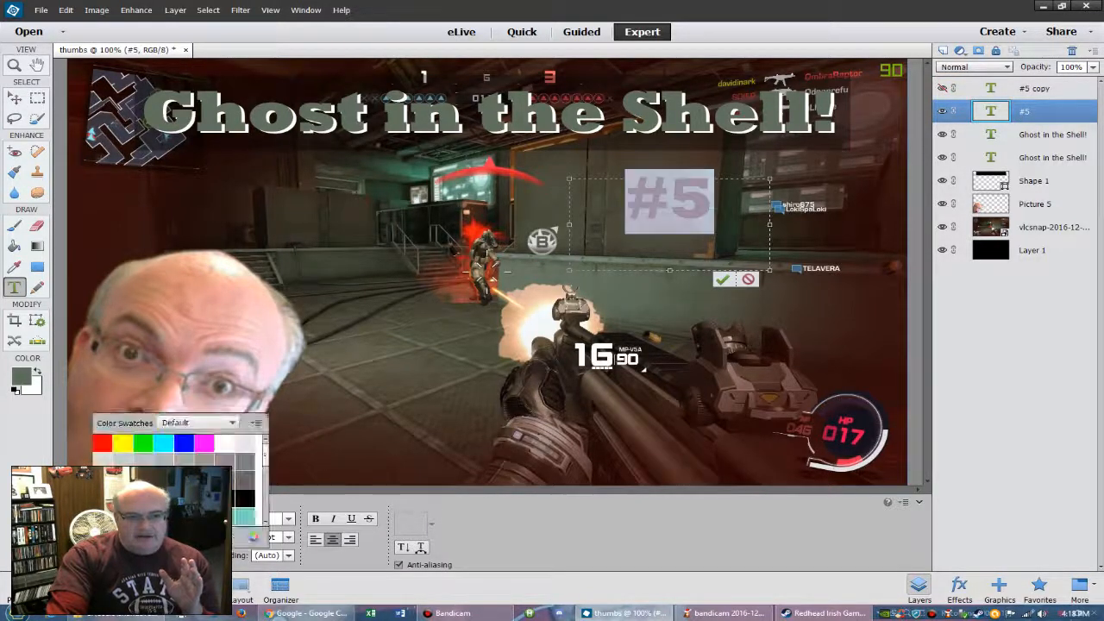
pyautogui.click(233, 443)
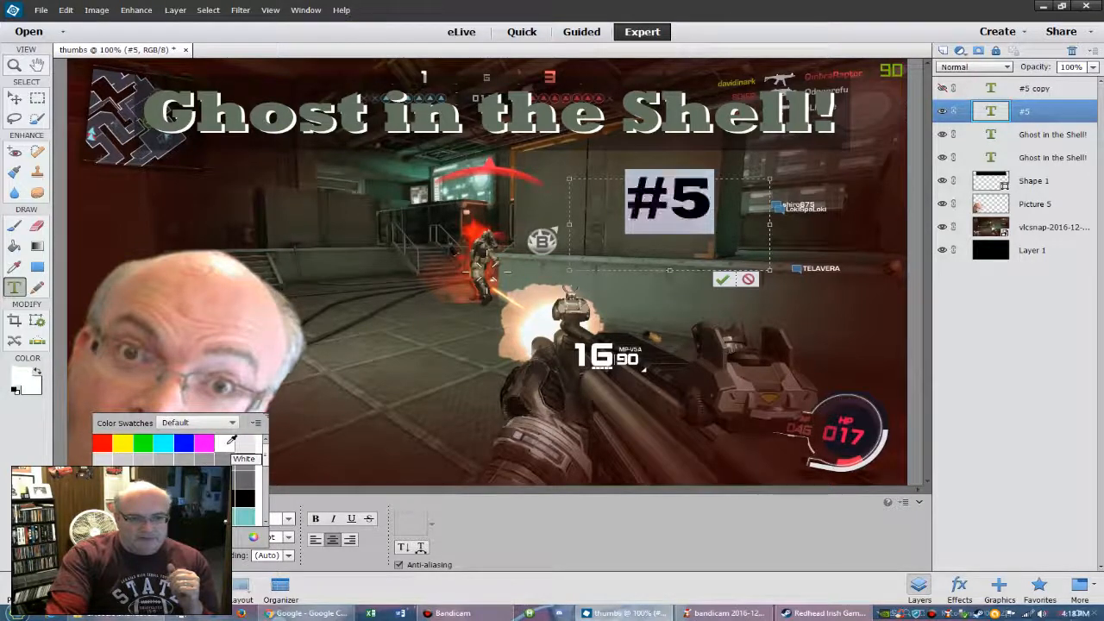
pyautogui.click(723, 280)
pyautogui.click(913, 274)
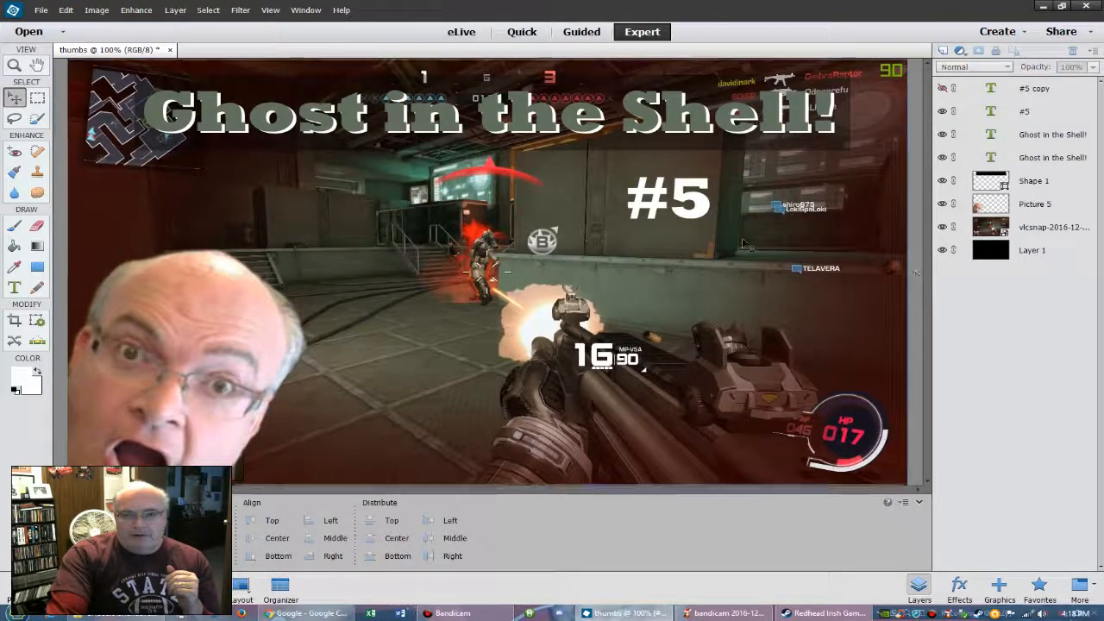
# - Show the gray-green "#5" copy again and nudge the white "#5" slightly left and down as its shadow
pyautogui.click(943, 89)
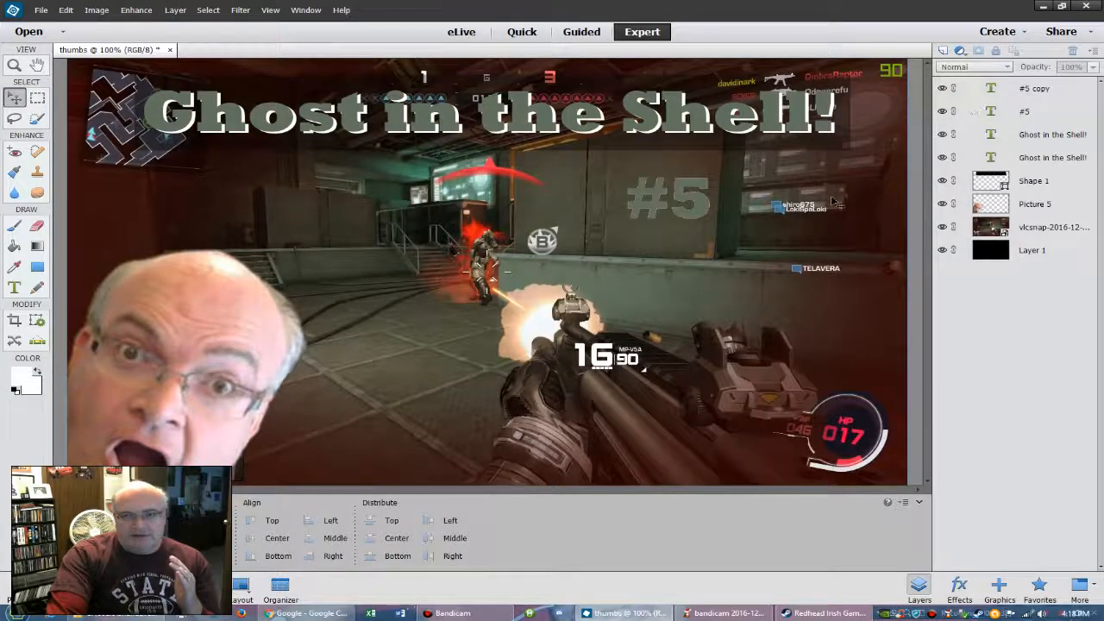
pyautogui.click(1042, 115)
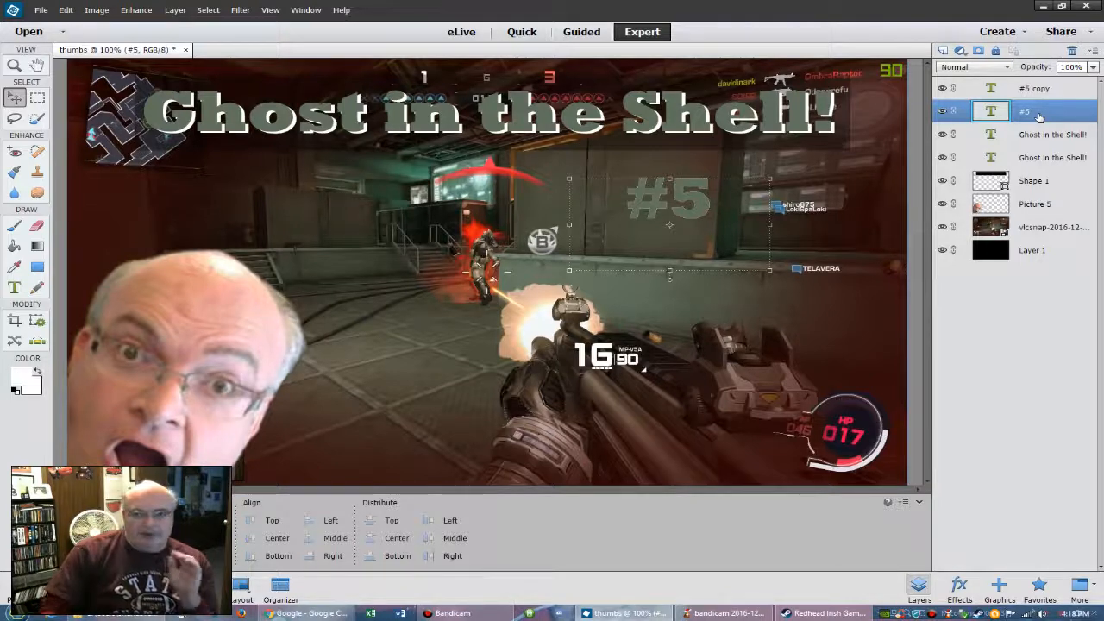
pyautogui.press('Left')
pyautogui.press('Left')
pyautogui.press('Down')
pyautogui.press('Down')
pyautogui.press('Left')
pyautogui.press('Left')
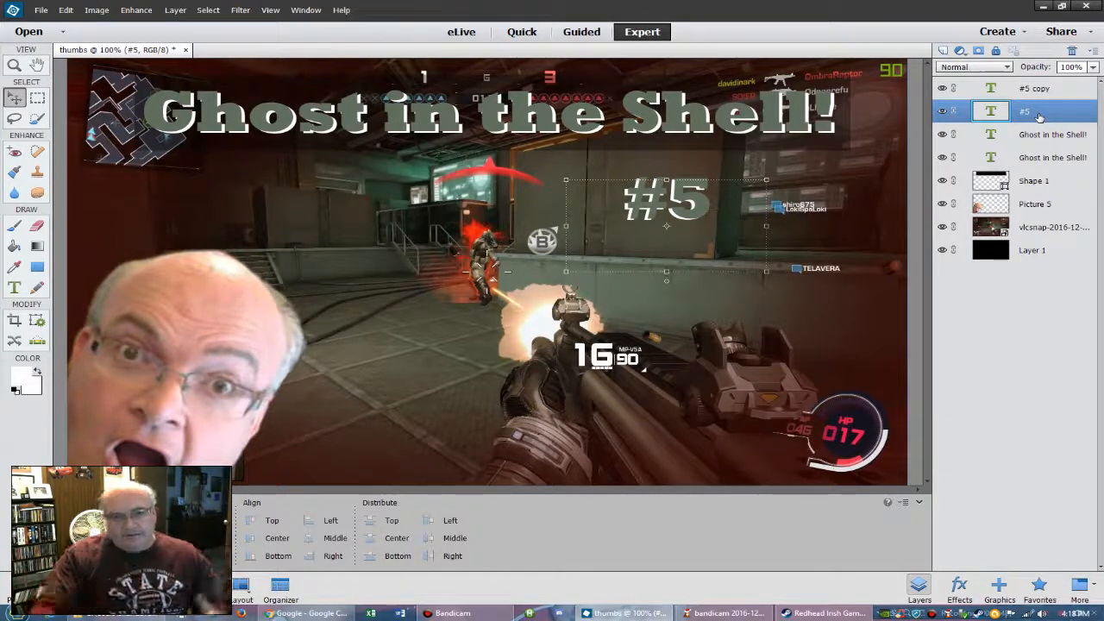
pyautogui.click(814, 238)
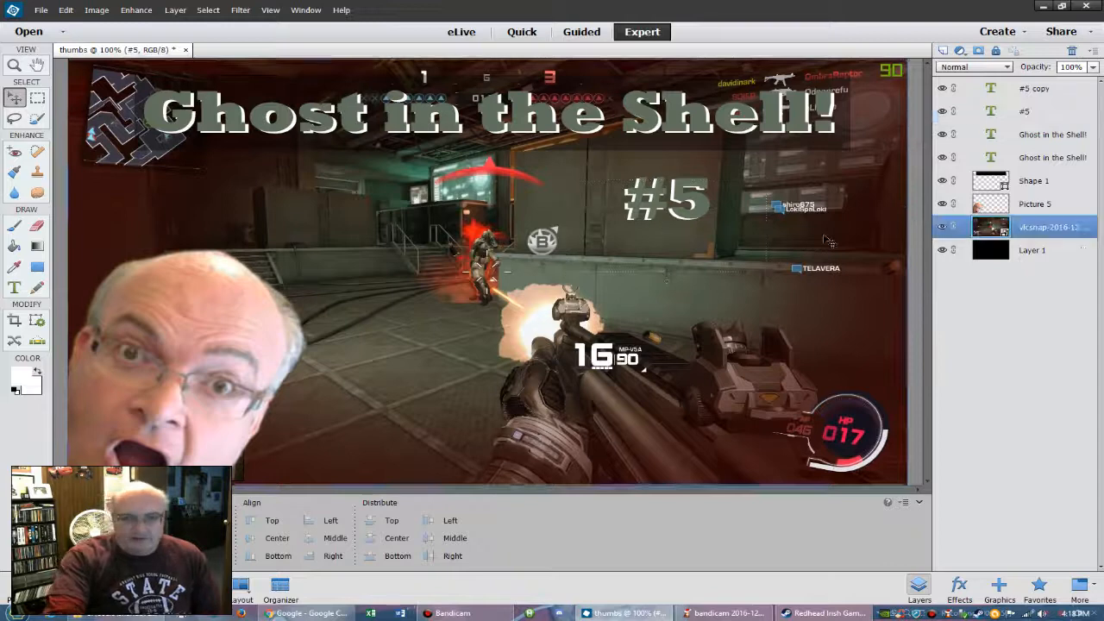
# - Select both "#5" text layers and move them together beneath the word "Ghost", above the cut-out head
pyautogui.click(1034, 113)
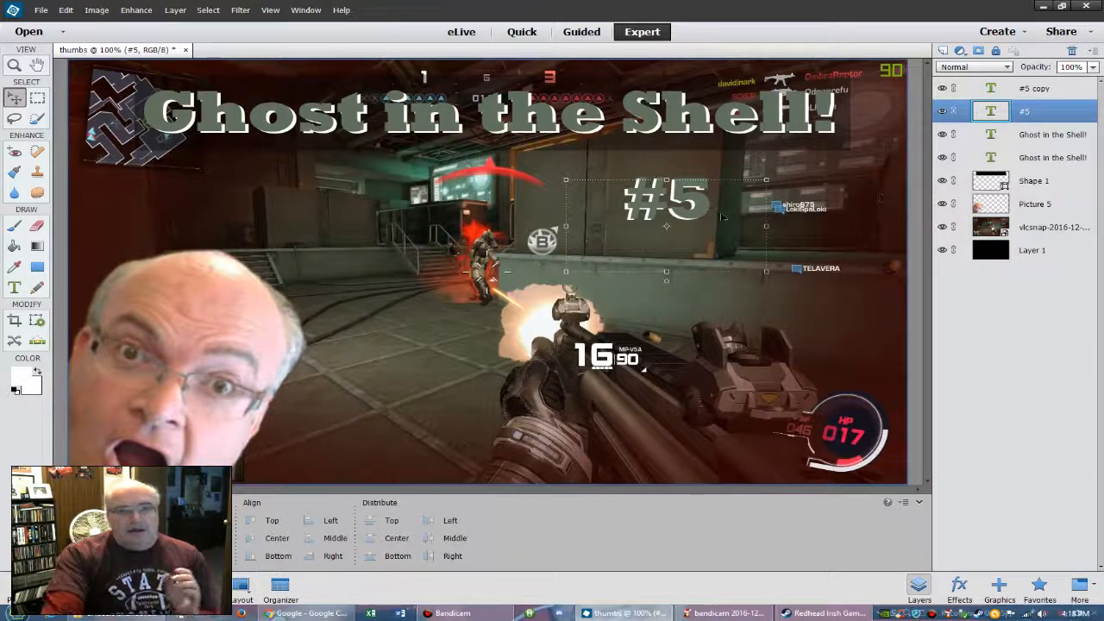
pyautogui.moveTo(690, 217); pyautogui.dragTo(434, 344)
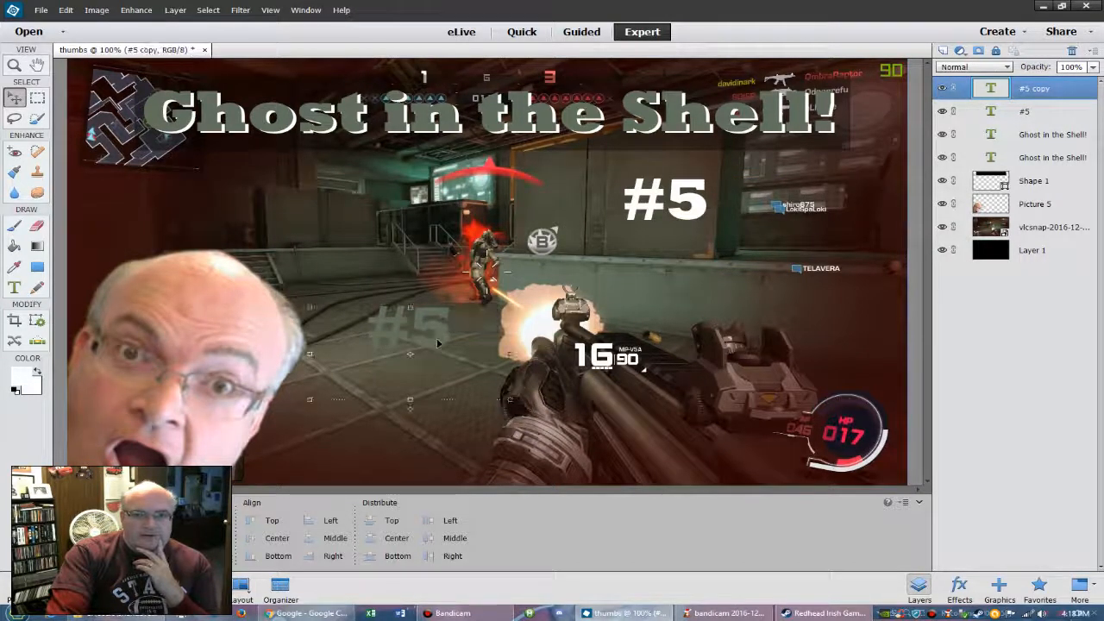
pyautogui.click(1025, 111)
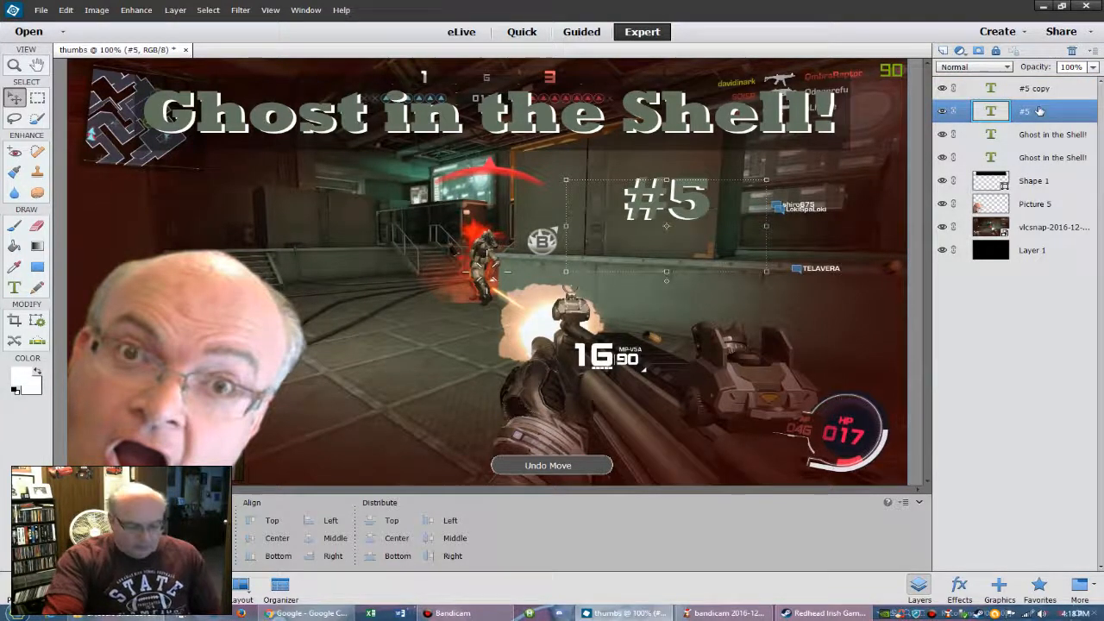
pyautogui.keyDown('ctrl'); pyautogui.click(1044, 91); pyautogui.keyUp('ctrl')
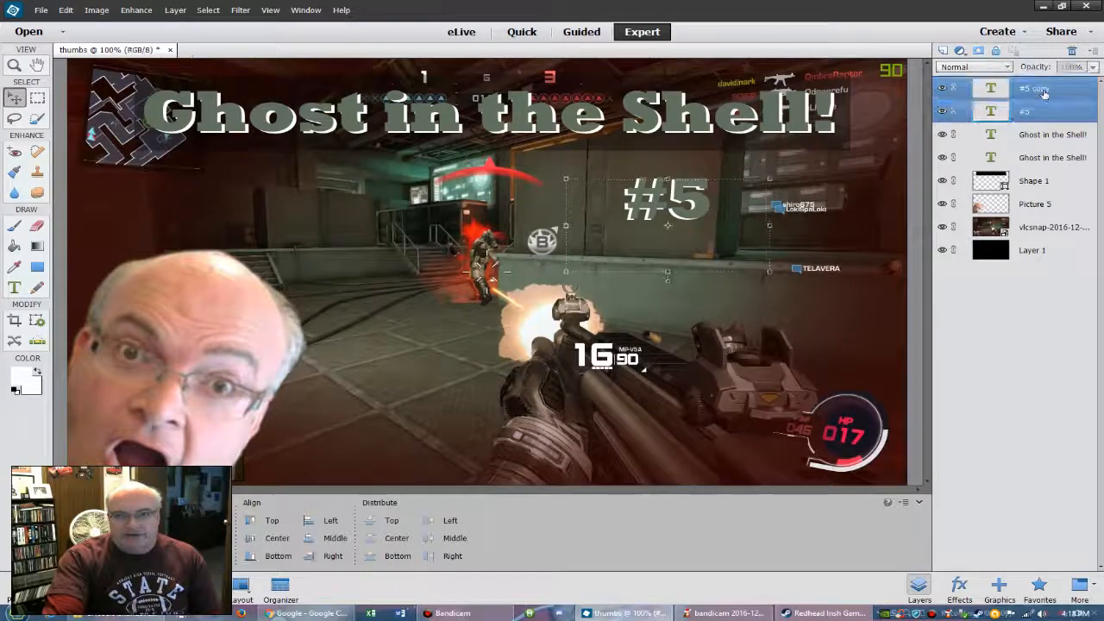
pyautogui.moveTo(749, 237); pyautogui.dragTo(544, 285)
pyautogui.moveTo(699, 285); pyautogui.dragTo(237, 218)
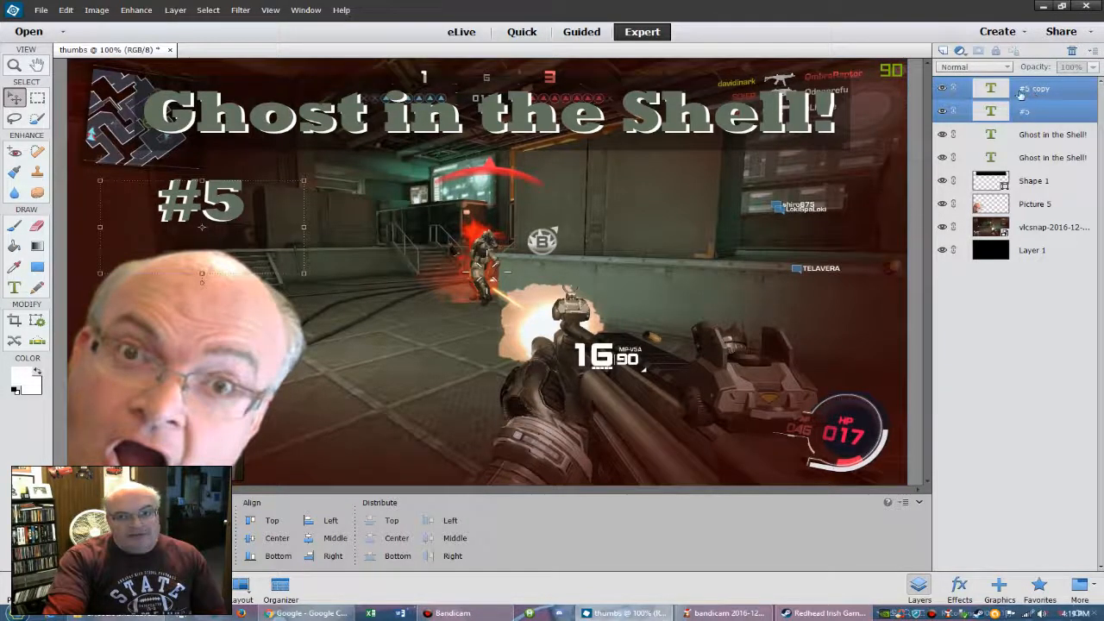
# - Enlarge both "#5" layers together, reposition them directly under the title's "Ghost", commit the transform and deselect
pyautogui.click(301, 272)
pyautogui.moveTo(302, 273); pyautogui.dragTo(371, 340)
pyautogui.moveTo(286, 231); pyautogui.dragTo(241, 213)
pyautogui.click(300, 303)
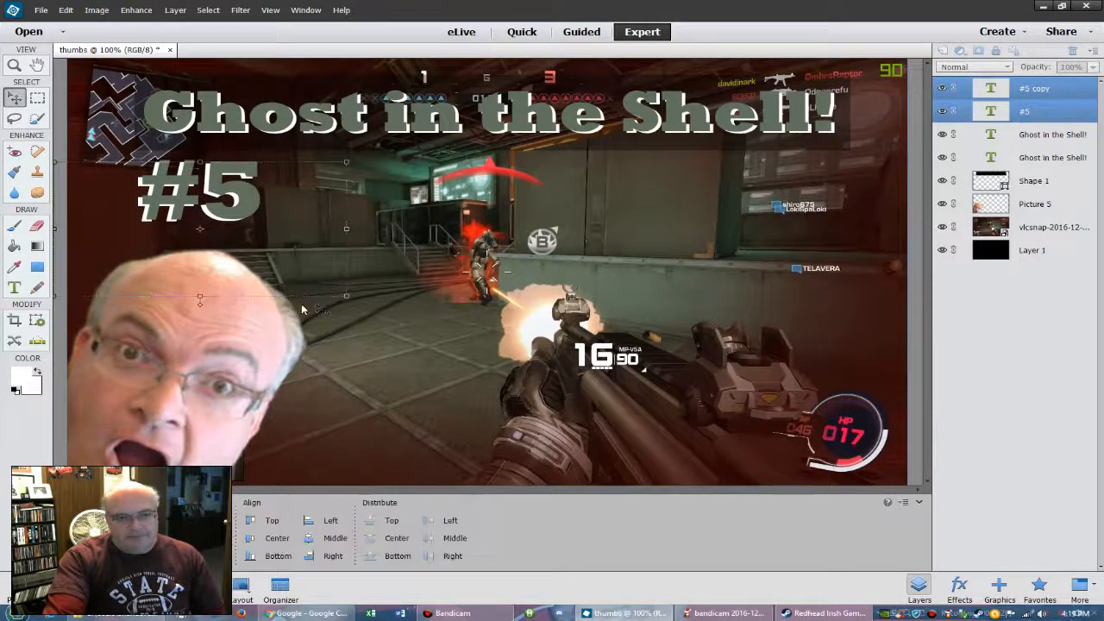
pyautogui.click(917, 310)
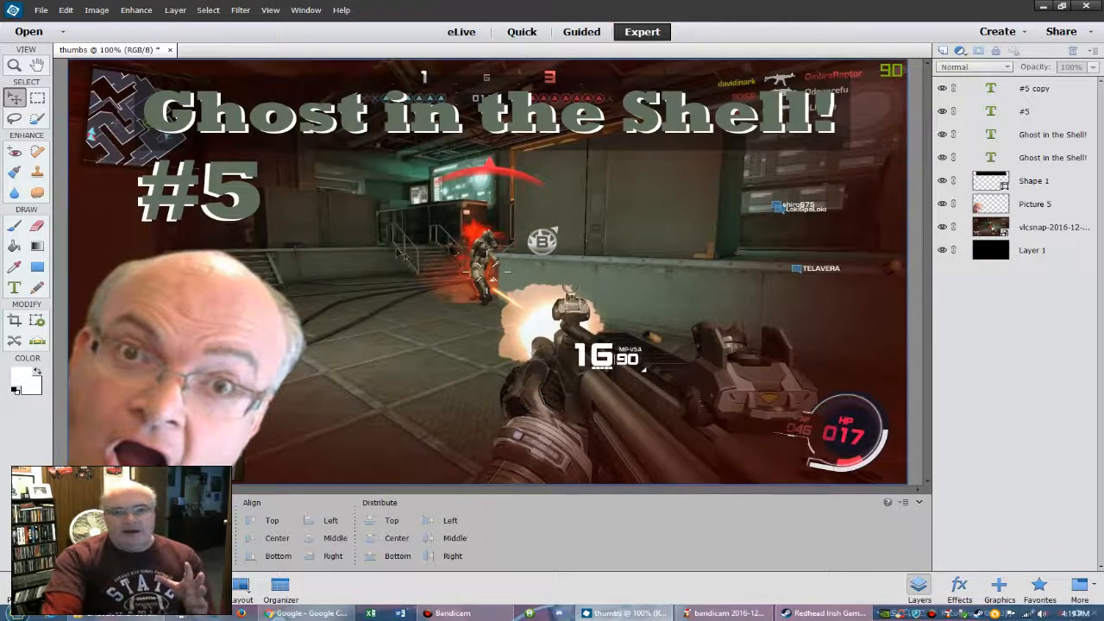
# - Save the thumbnail for the web as a high-quality JPEG named ghosts005 in the Pictures folder
pyautogui.click(38, 10)
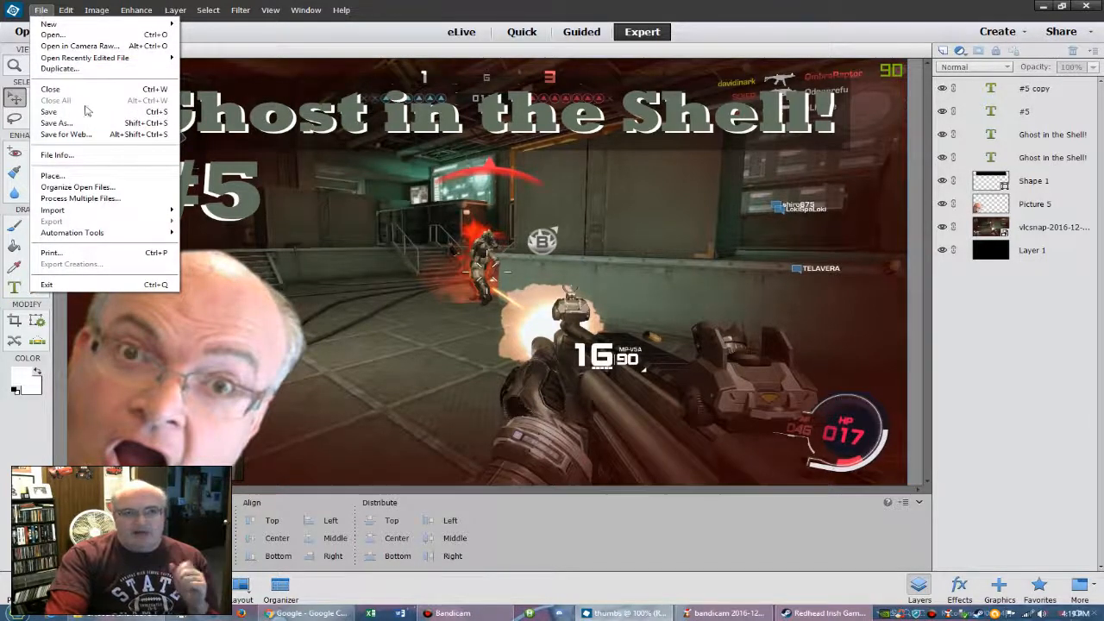
pyautogui.click(99, 137)
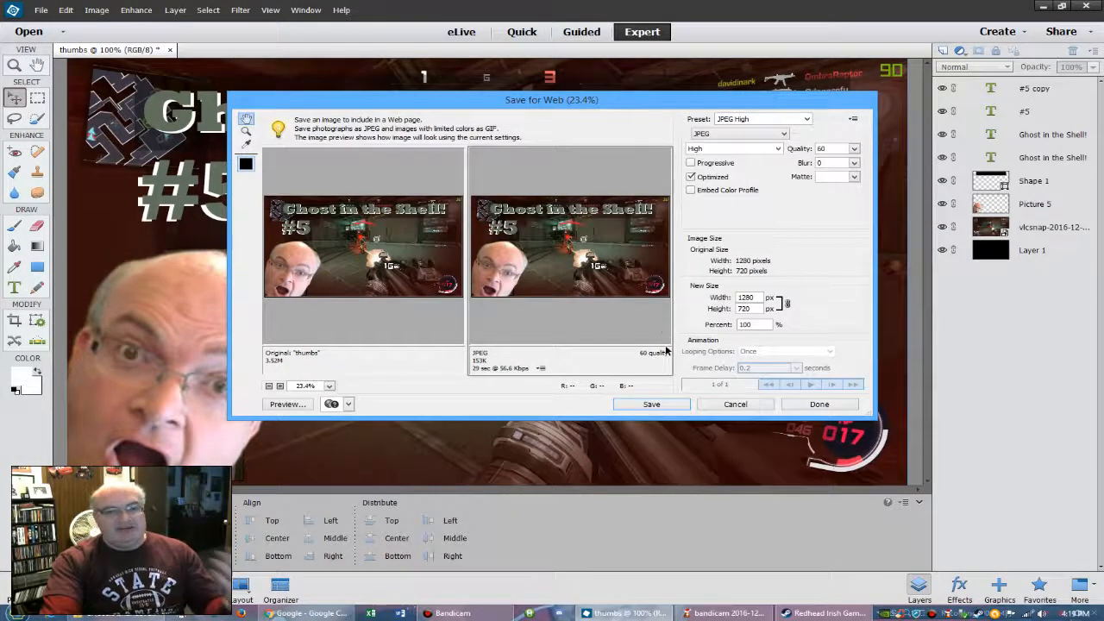
pyautogui.click(644, 406)
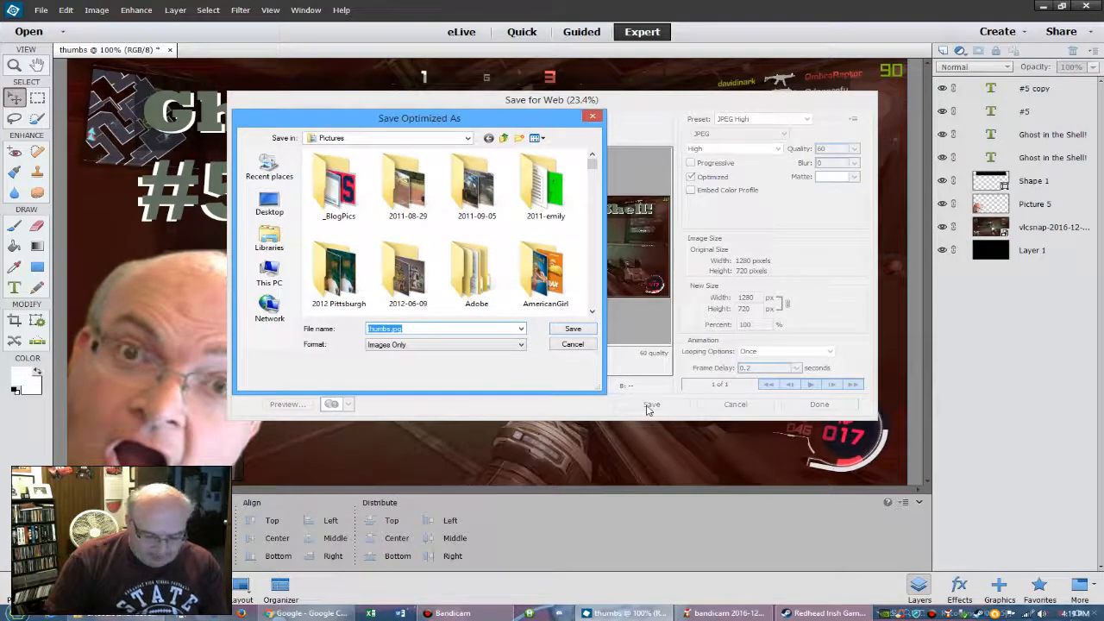
pyautogui.write('gho')
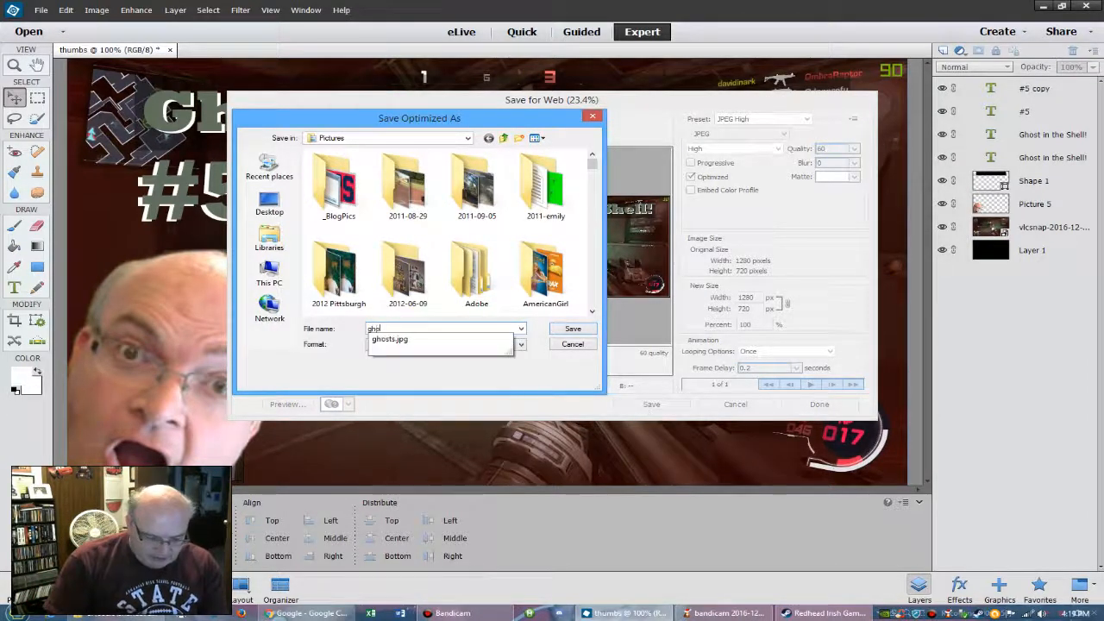
pyautogui.write('sts')
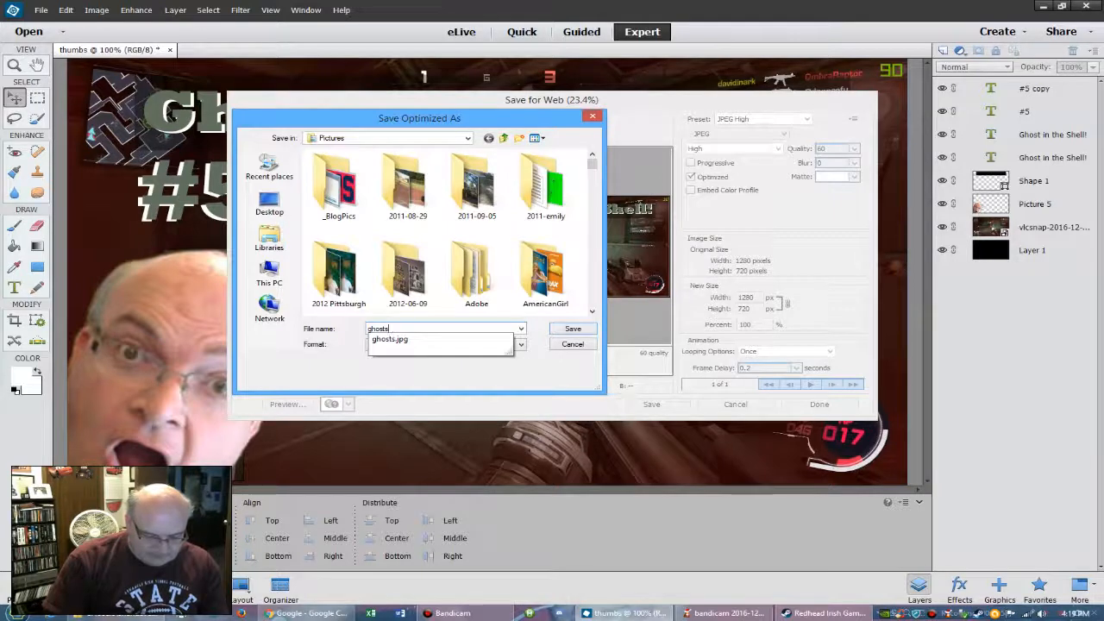
pyautogui.write('005')
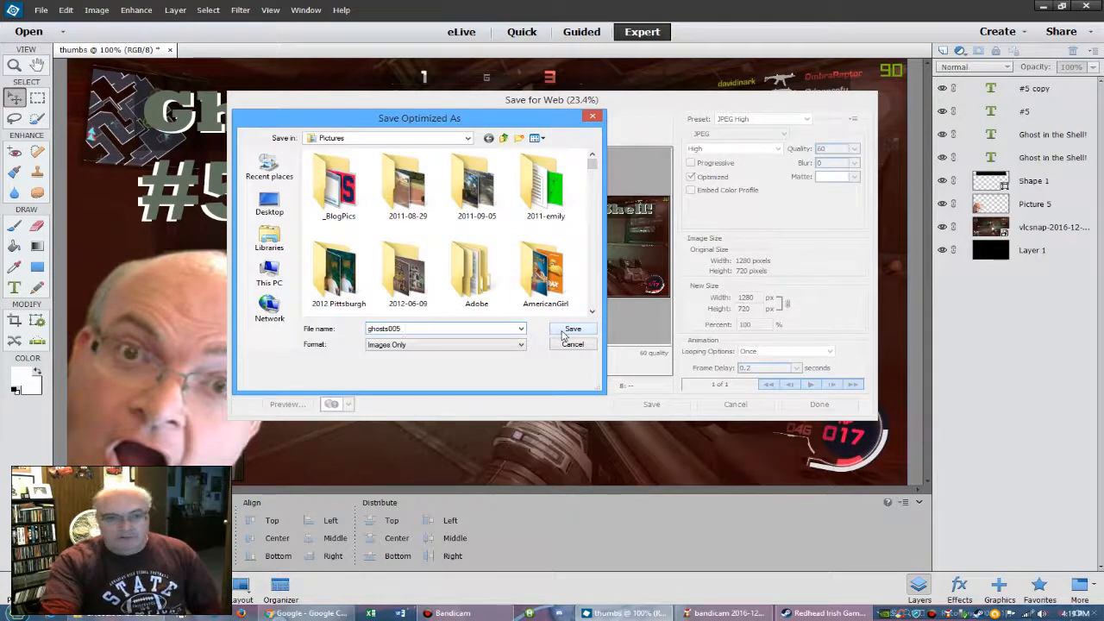
pyautogui.click(563, 331)
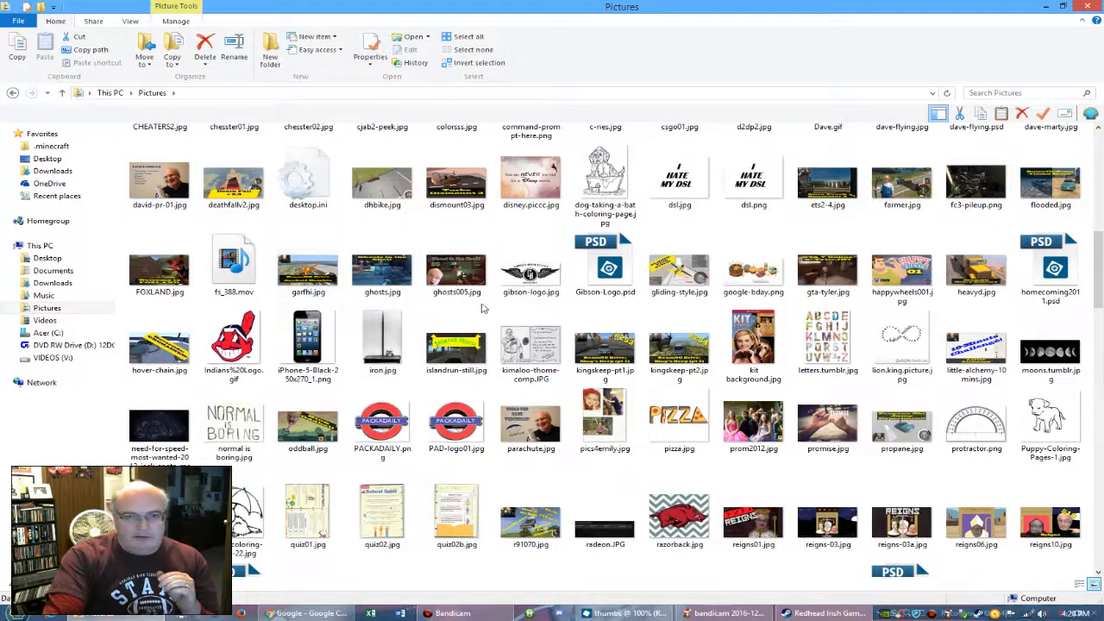
# - Open ghosts005.jpg and the example thumbnail bng262.jpg from the Pictures folder to view them
pyautogui.click(457, 278)
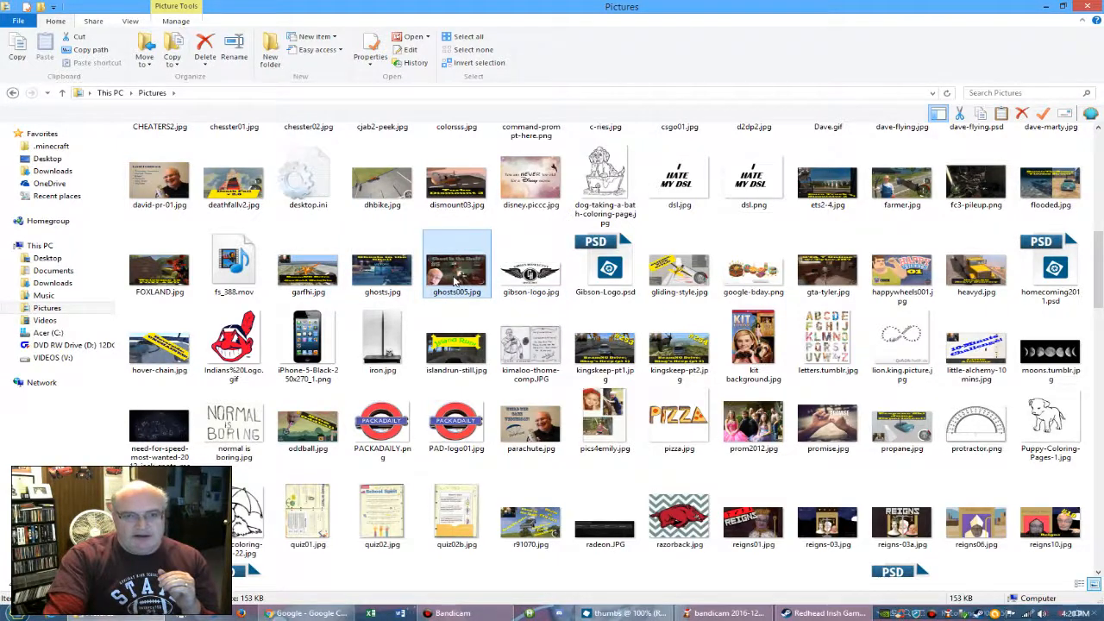
pyautogui.doubleClick(457, 278)
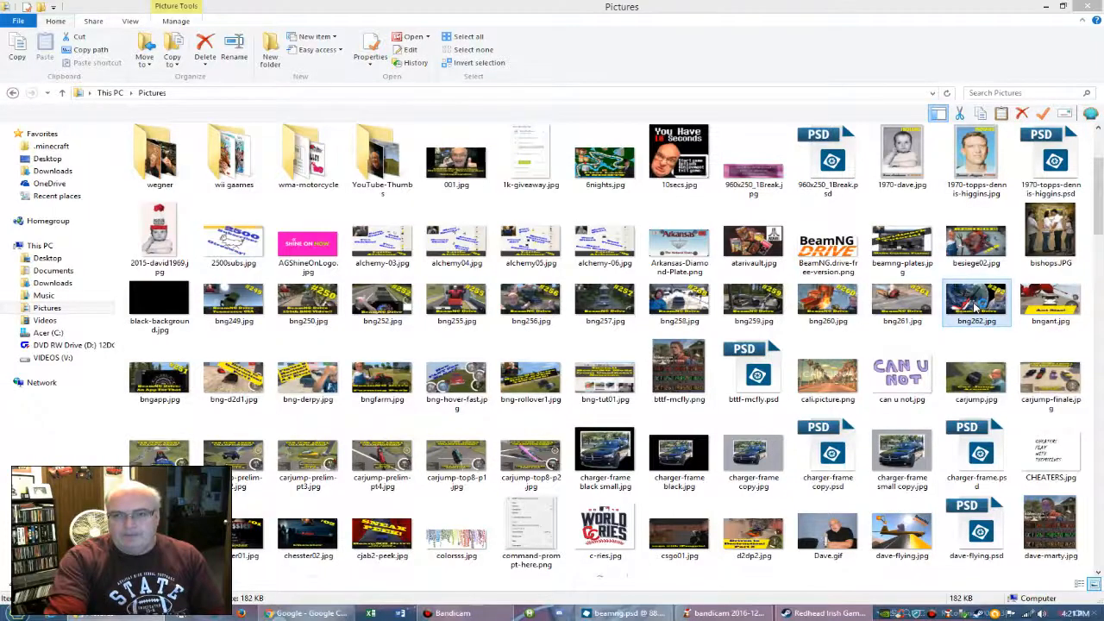
pyautogui.doubleClick(811, 201)
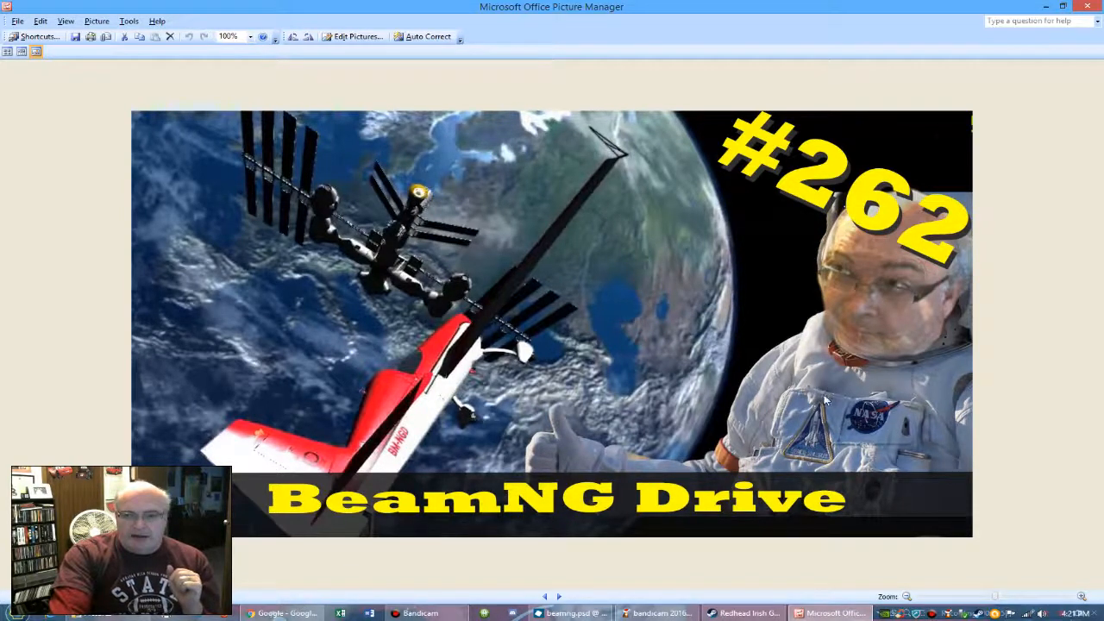
# - Switch to Chrome and search Google Images for "astronaut"
pyautogui.click(285, 614)
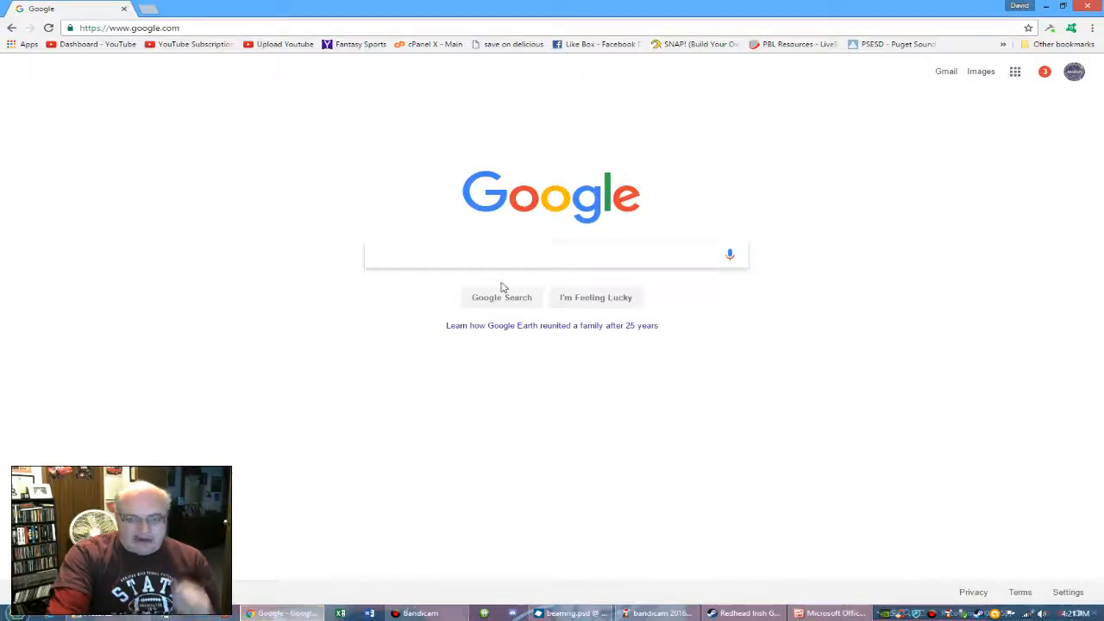
pyautogui.write('astronaut')
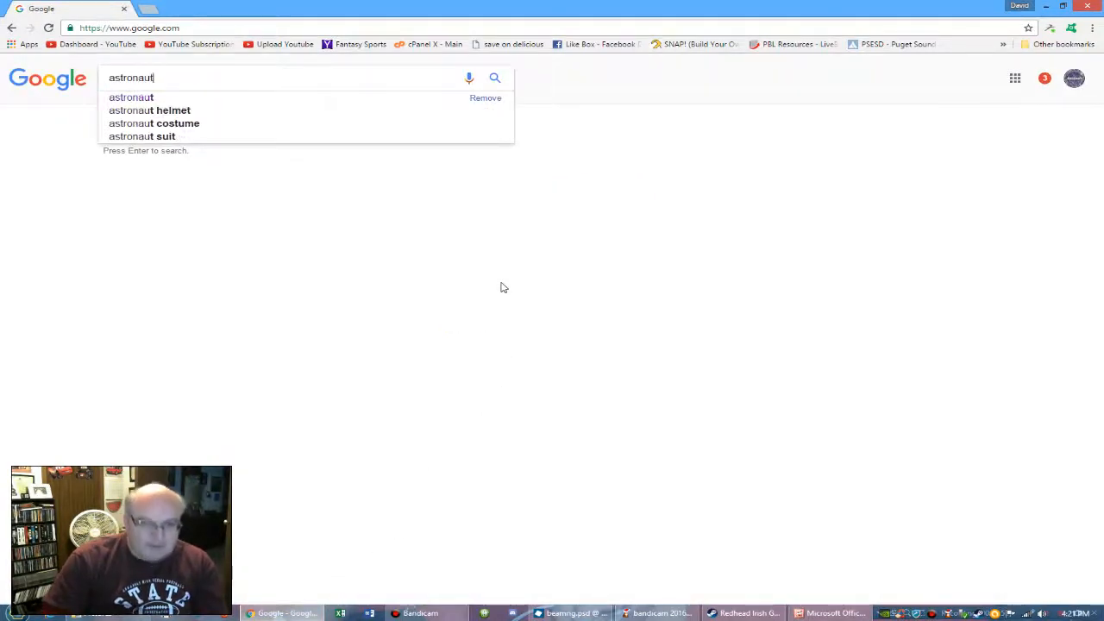
pyautogui.press('Return')
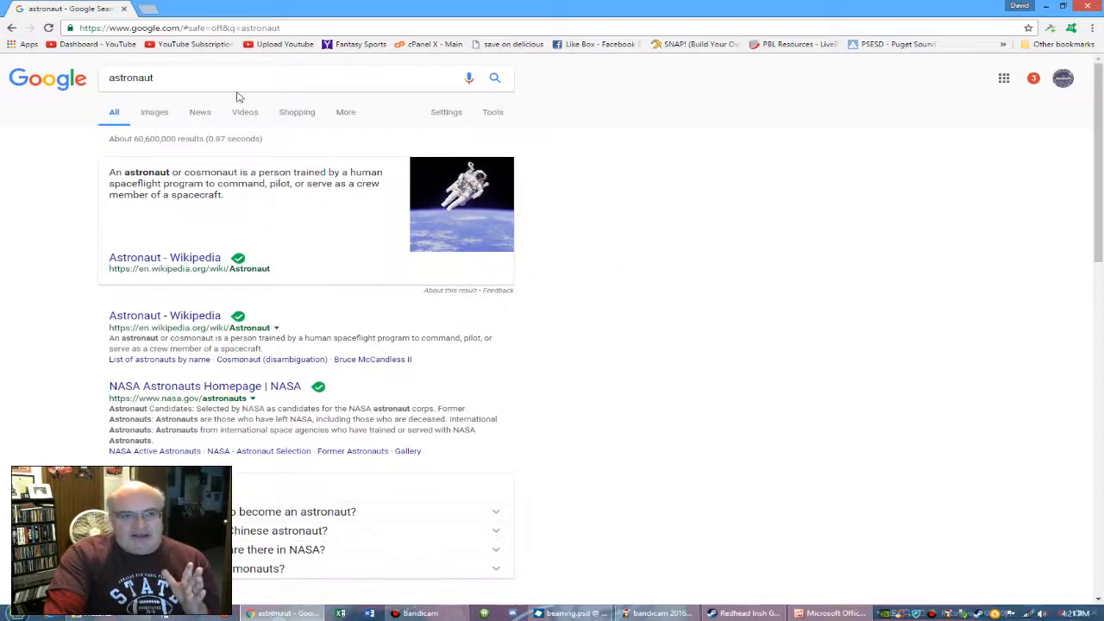
pyautogui.click(156, 121)
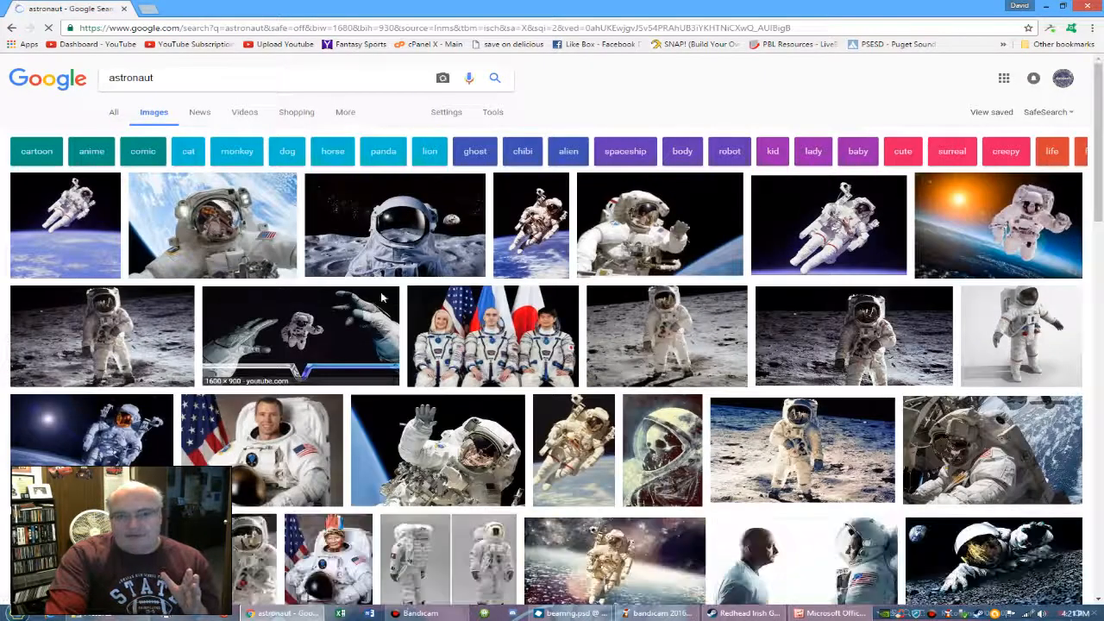
# - Filter the astronaut images to "Labeled for reuse with modification" and browse the matching pictures
pyautogui.click(496, 119)
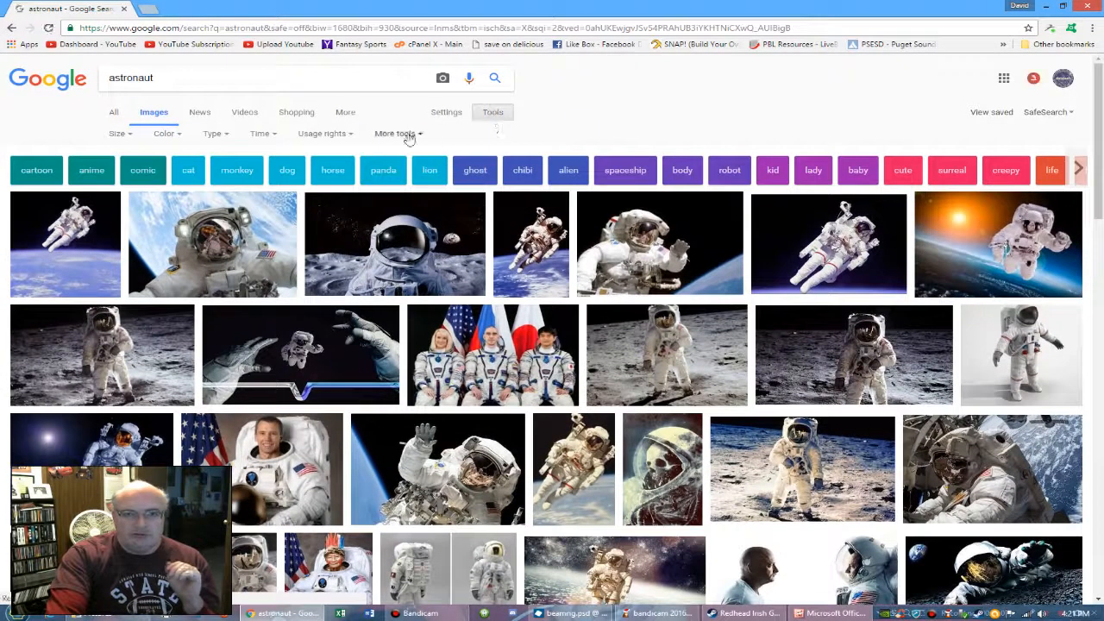
pyautogui.click(323, 136)
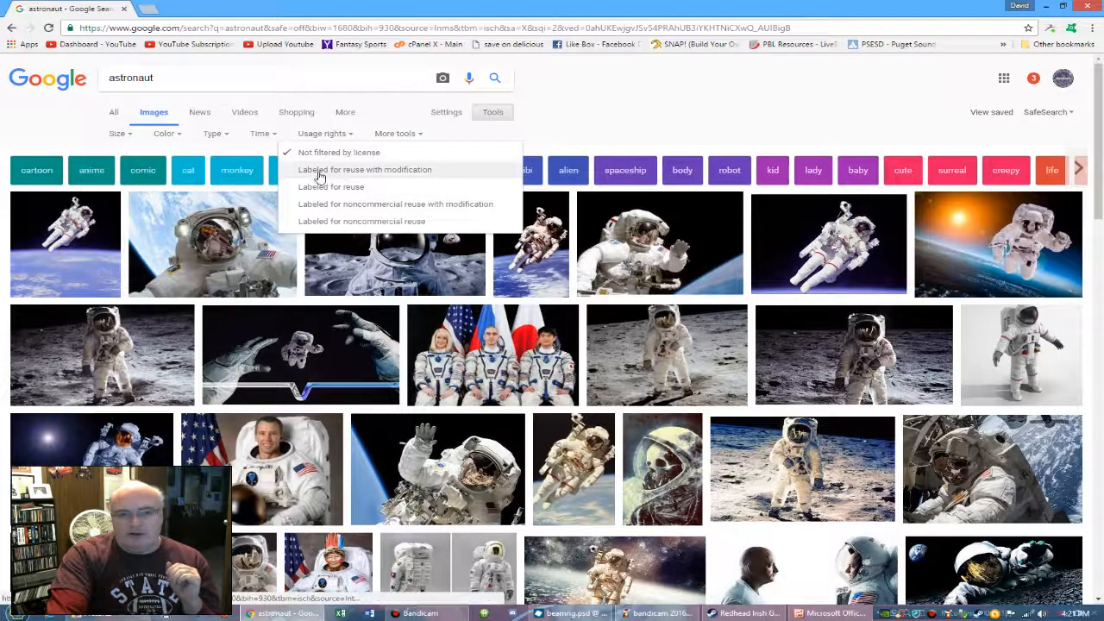
pyautogui.click(397, 172)
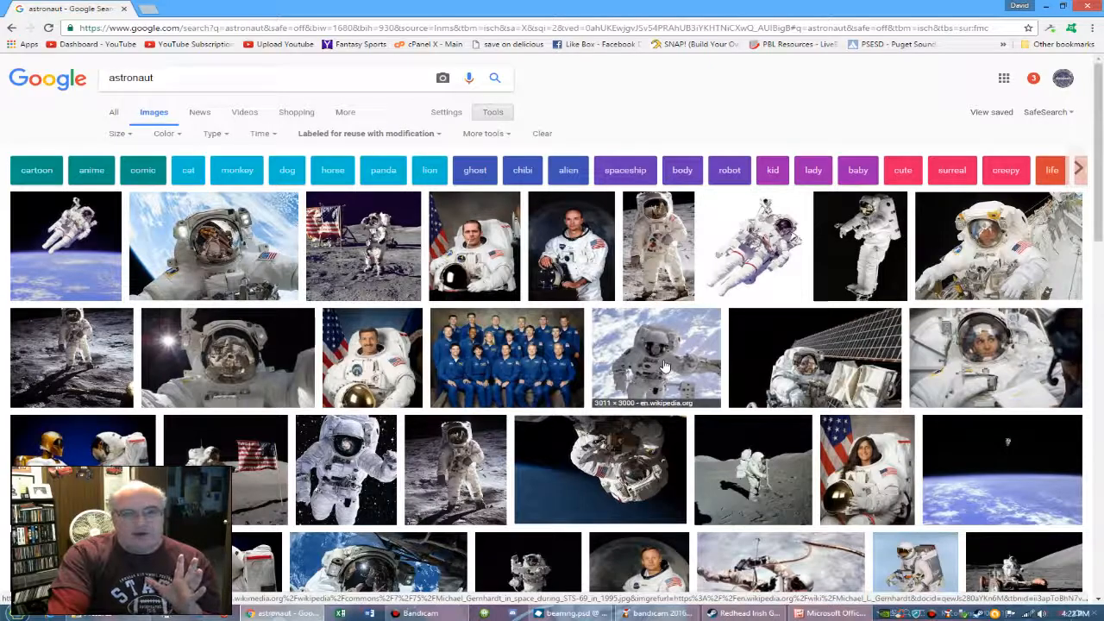
pyautogui.scroll(-3, 664, 367)
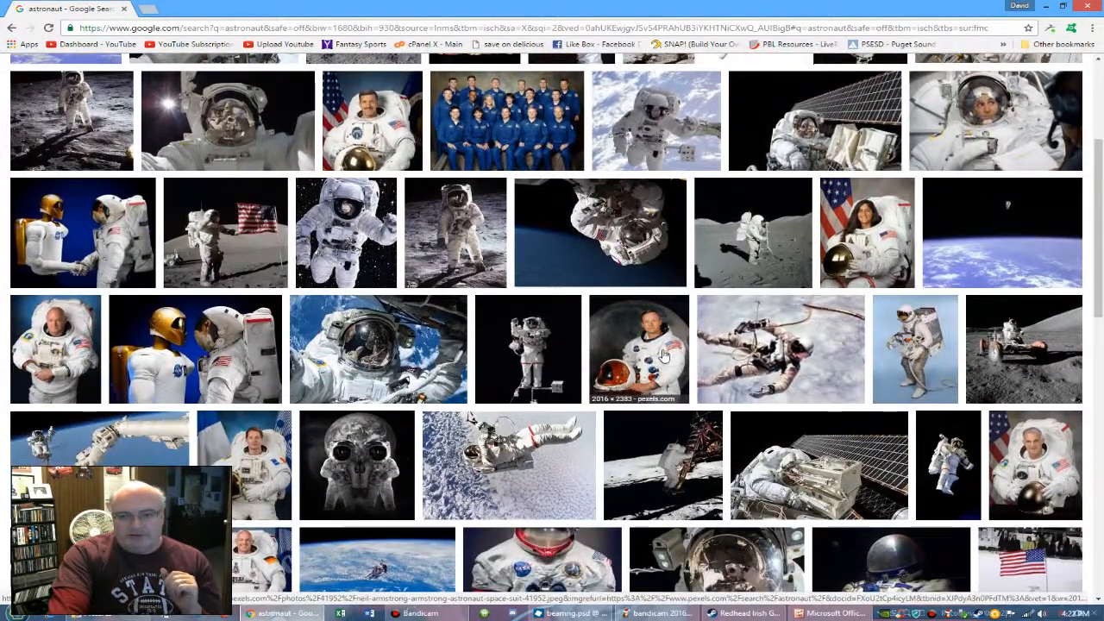
pyautogui.scroll(-2, 664, 355)
pyautogui.scroll(-2, 655, 355)
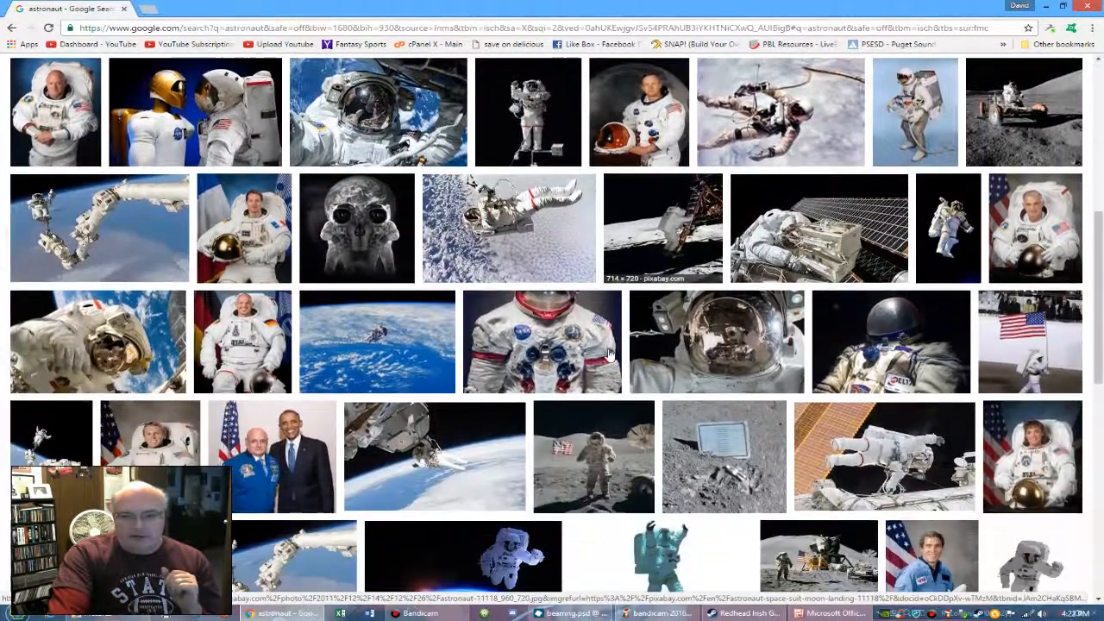
# - Browse the reusable astronaut results for the thumbs-up astronaut with a gold visor and copy its enlarged image
pyautogui.scroll(-1, 609, 354)
pyautogui.scroll(-1, 609, 355)
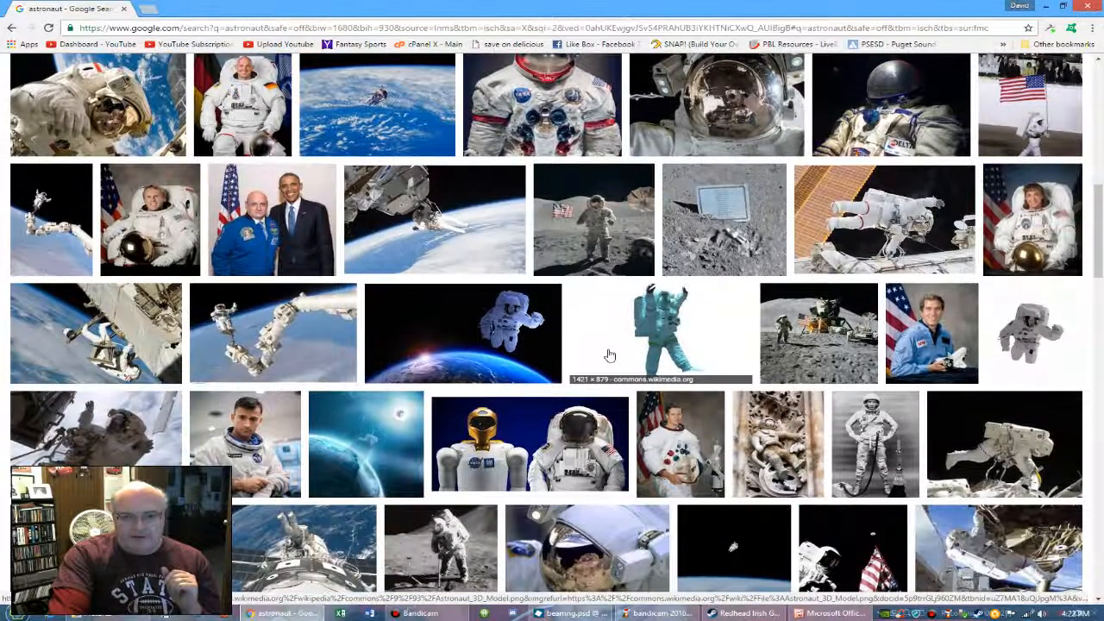
pyautogui.scroll(-1, 609, 355)
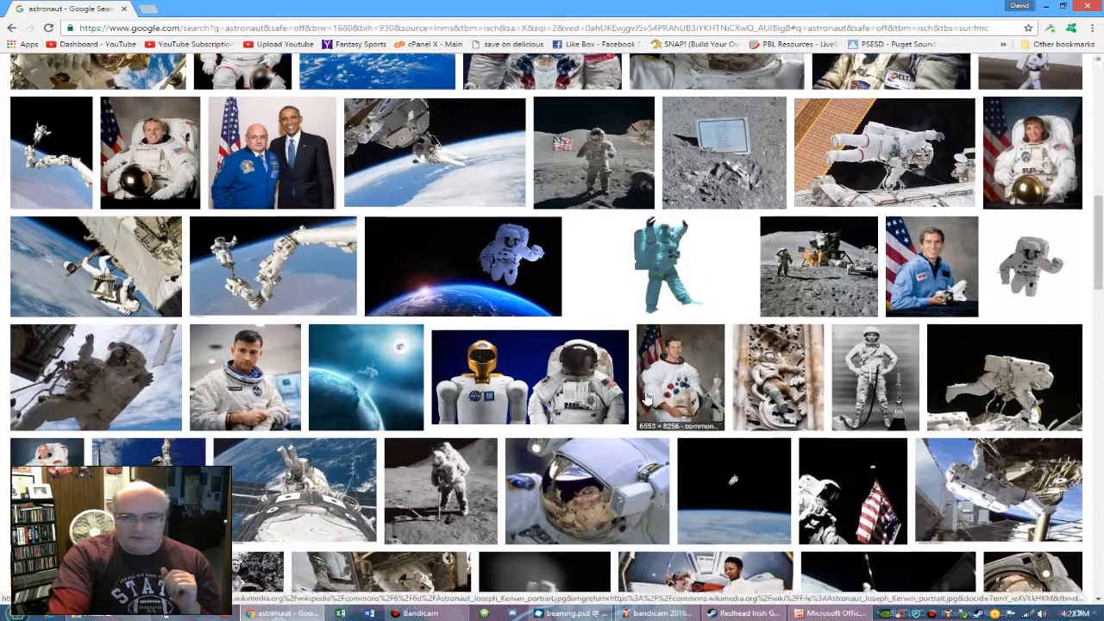
pyautogui.scroll(-2, 647, 395)
pyautogui.scroll(-2, 647, 395)
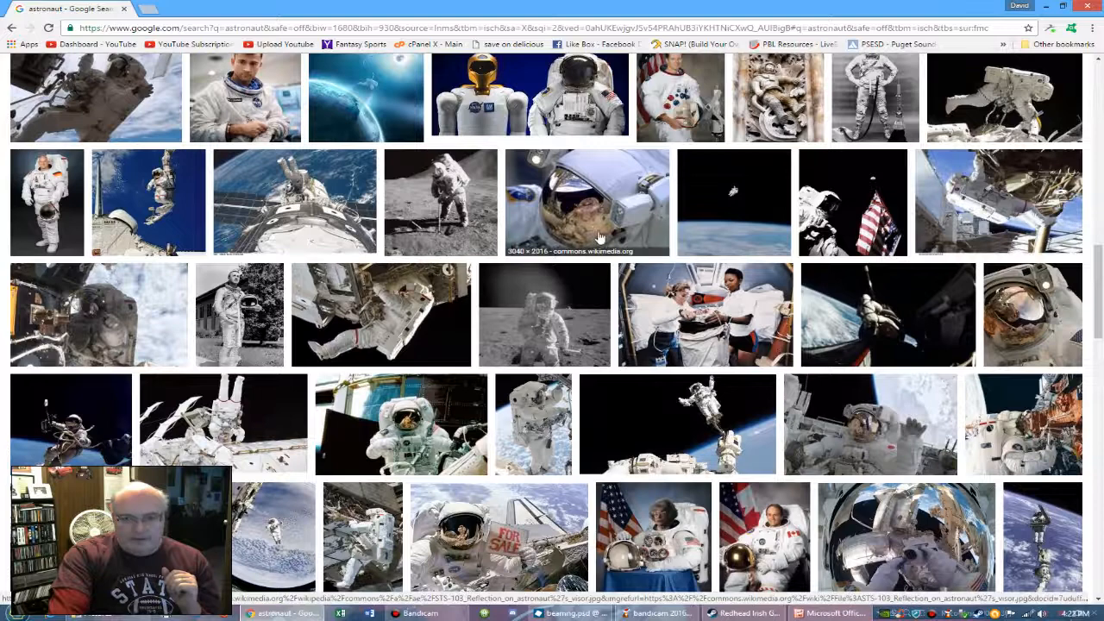
pyautogui.scroll(-2, 423, 373)
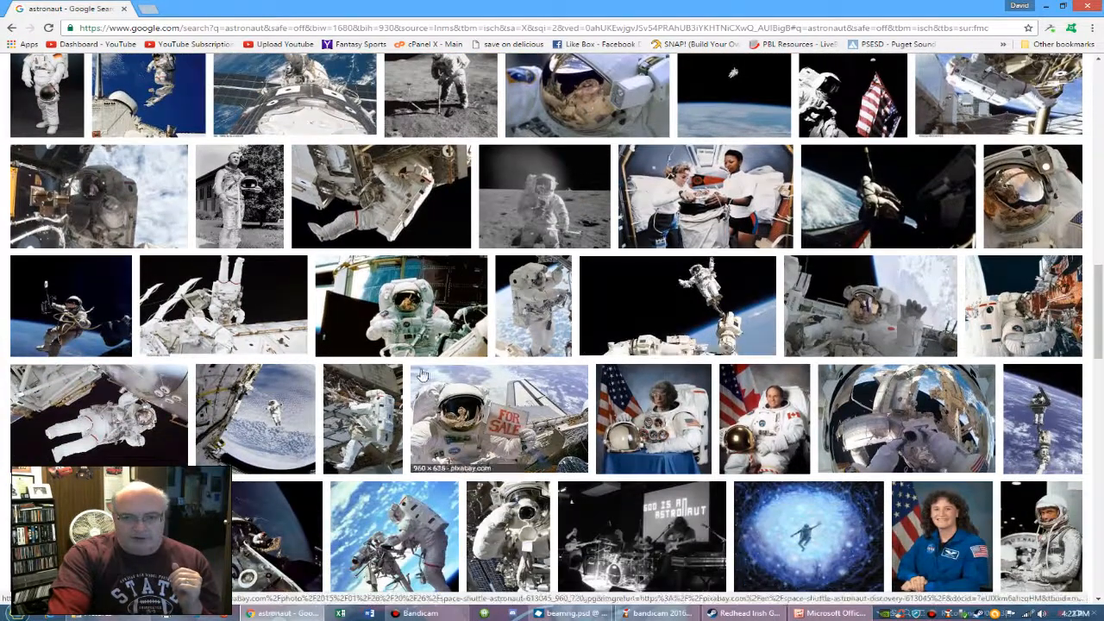
pyautogui.scroll(-2, 507, 361)
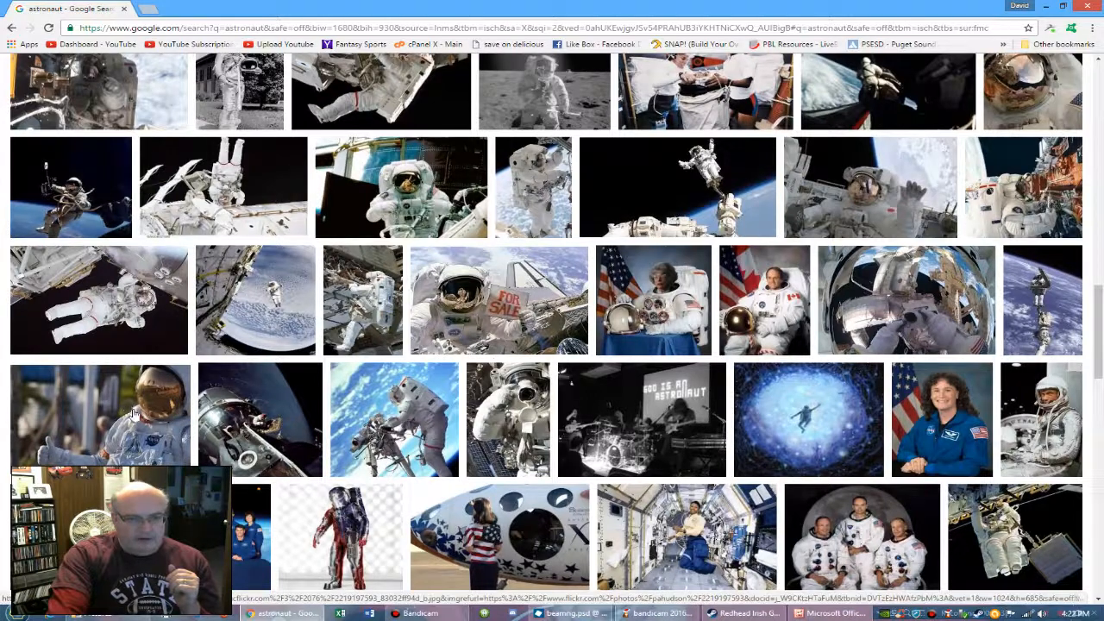
pyautogui.click(99, 439)
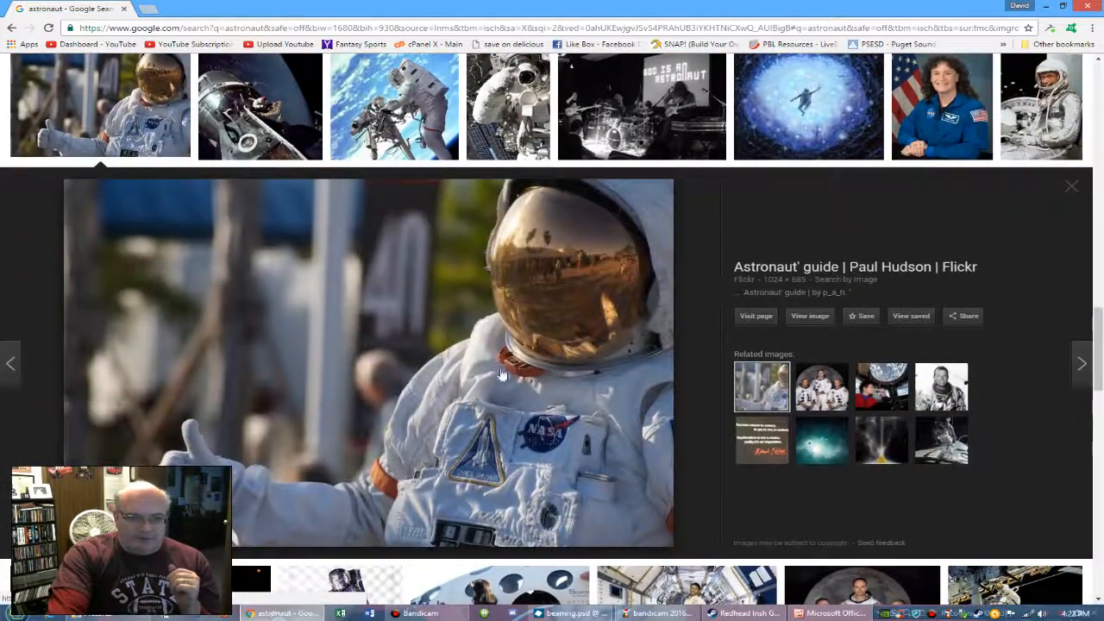
pyautogui.rightClick(470, 344)
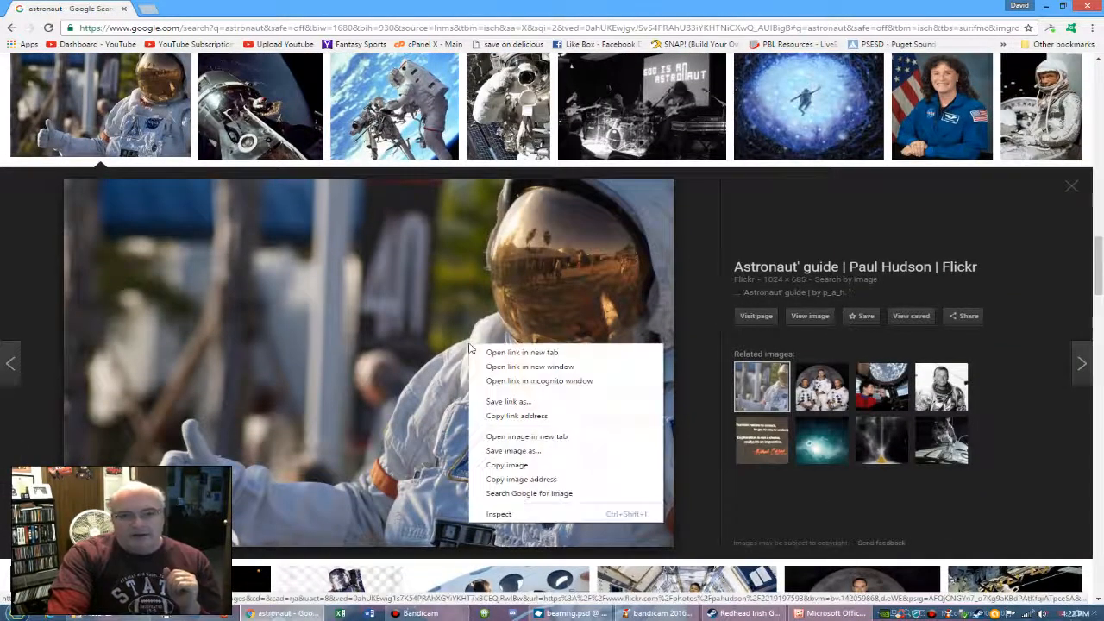
pyautogui.click(496, 466)
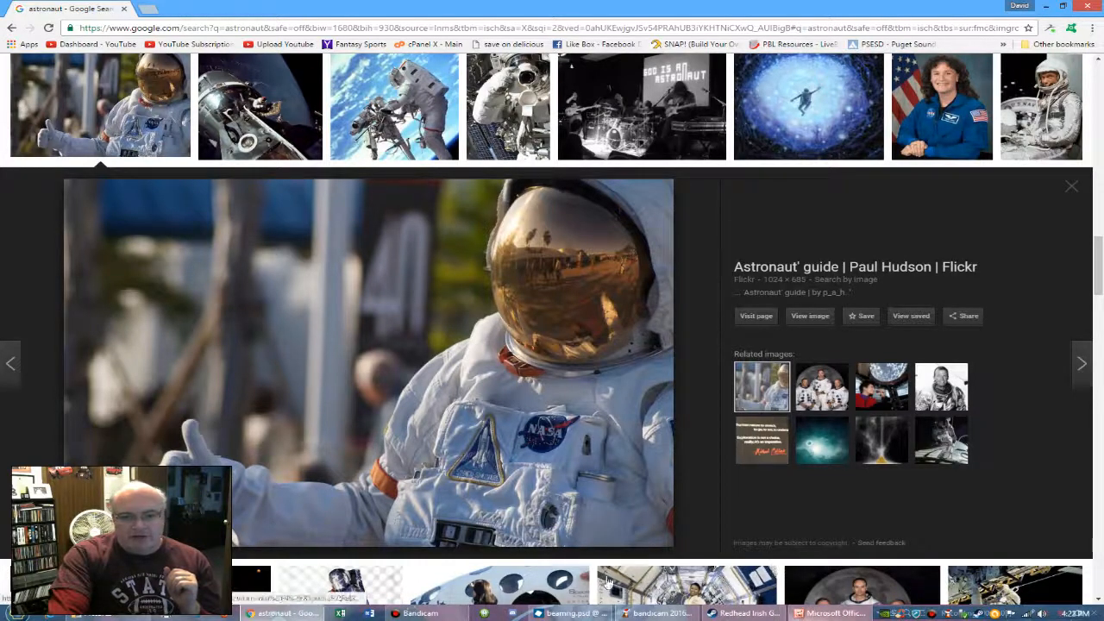
# - Switch to Photoshop Elements and paste the copied astronaut photo onto a new layer in the thumbs document
pyautogui.hotkey('alt', 'Tab')
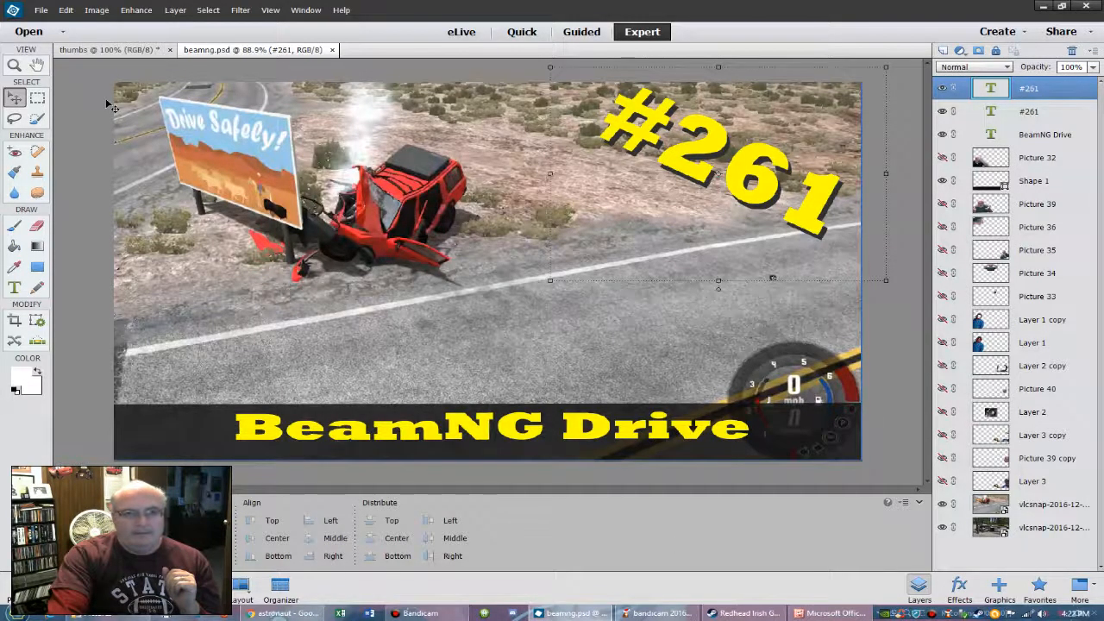
pyautogui.click(305, 11)
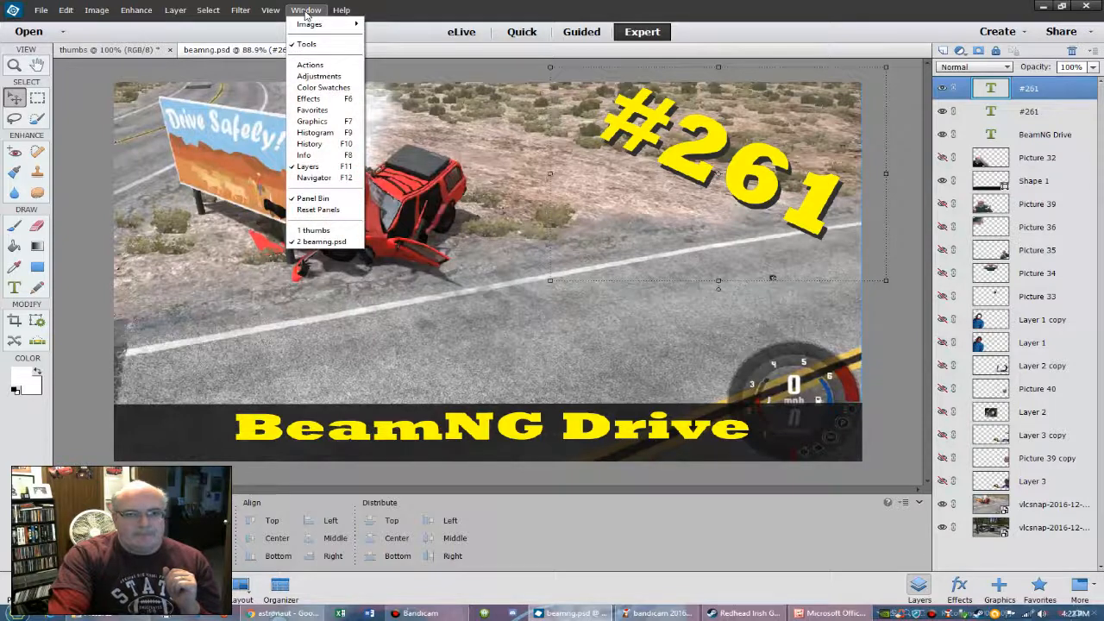
pyautogui.click(313, 231)
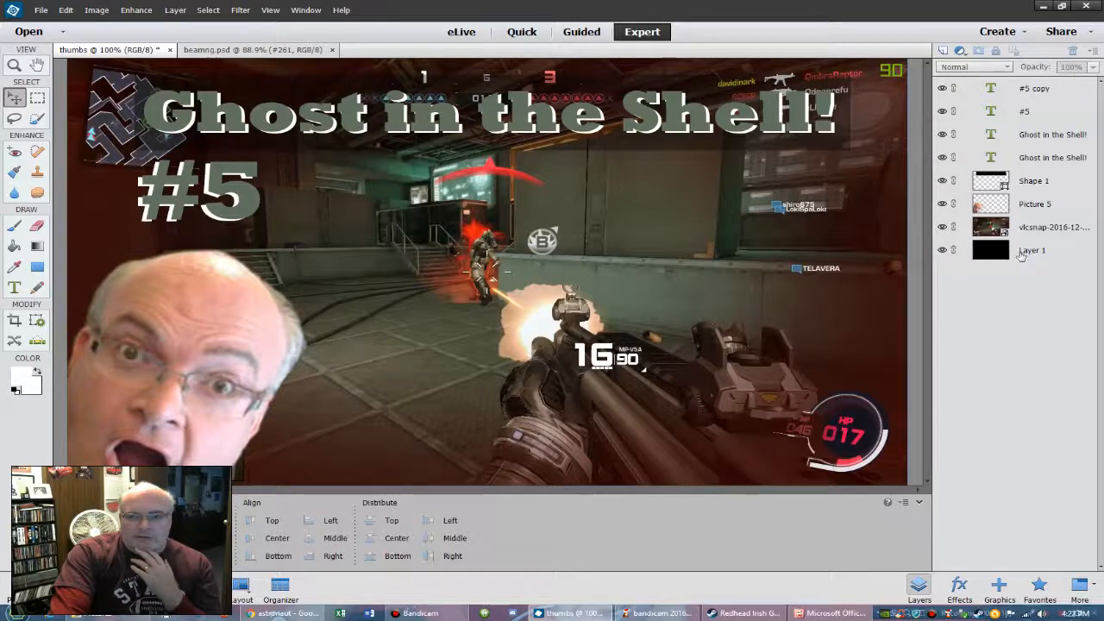
pyautogui.click(942, 50)
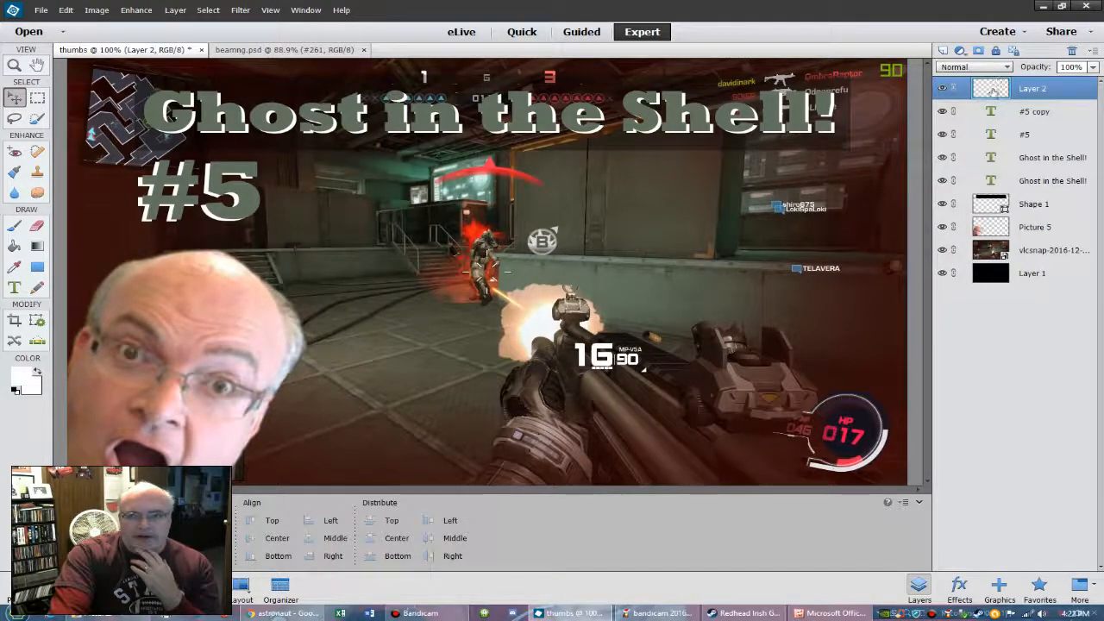
pyautogui.click(66, 10)
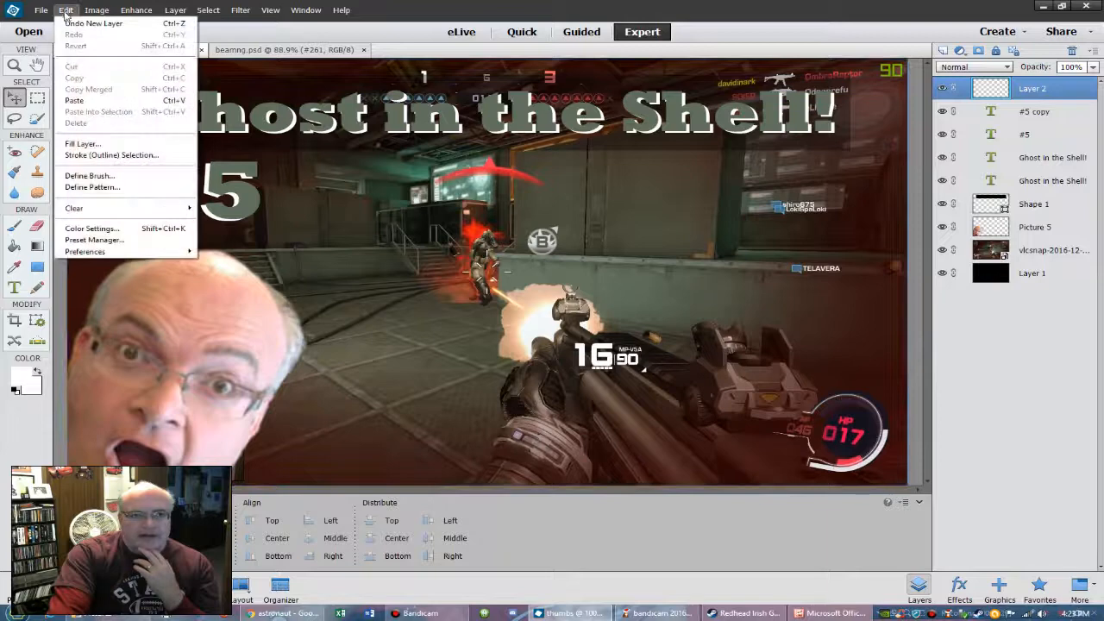
pyautogui.click(86, 100)
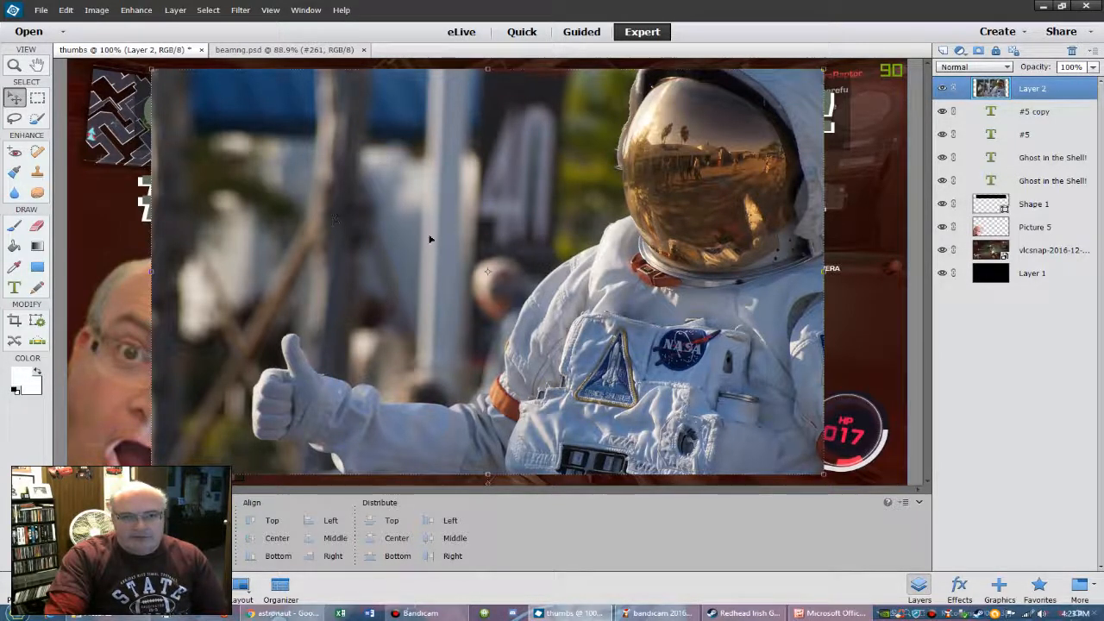
# - Select the astronaut, from the raised thumb across the arm and suit to the helmet, with the Quick Selection brush
pyautogui.click(36, 121)
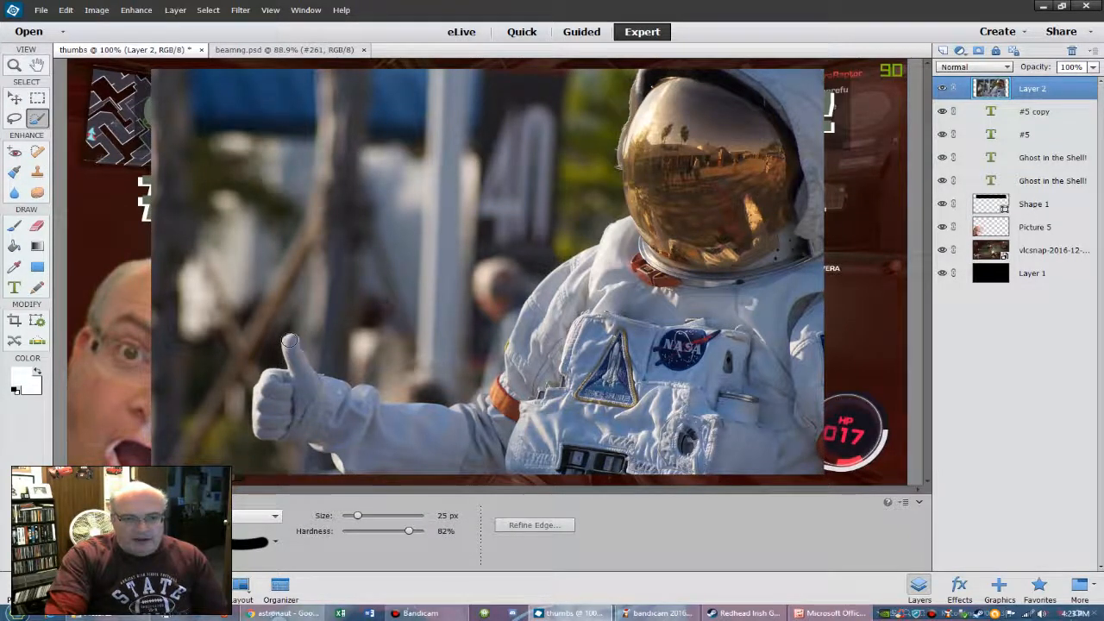
pyautogui.moveTo(291, 347)
pyautogui.mouseDown()
pyautogui.moveTo(274, 373)
pyautogui.moveTo(260, 428)
pyautogui.moveTo(384, 479)
pyautogui.moveTo(478, 480)
pyautogui.mouseUp()
pyautogui.moveTo(673, 472); pyautogui.dragTo(816, 472)
pyautogui.moveTo(781, 157)
pyautogui.mouseDown()
pyautogui.moveTo(739, 145)
pyautogui.moveTo(699, 161)
pyautogui.moveTo(682, 213)
pyautogui.moveTo(745, 244)
pyautogui.moveTo(774, 210)
pyautogui.moveTo(767, 176)
pyautogui.moveTo(746, 162)
pyautogui.moveTo(709, 171)
pyautogui.moveTo(694, 203)
pyautogui.moveTo(736, 210)
pyautogui.mouseUp()
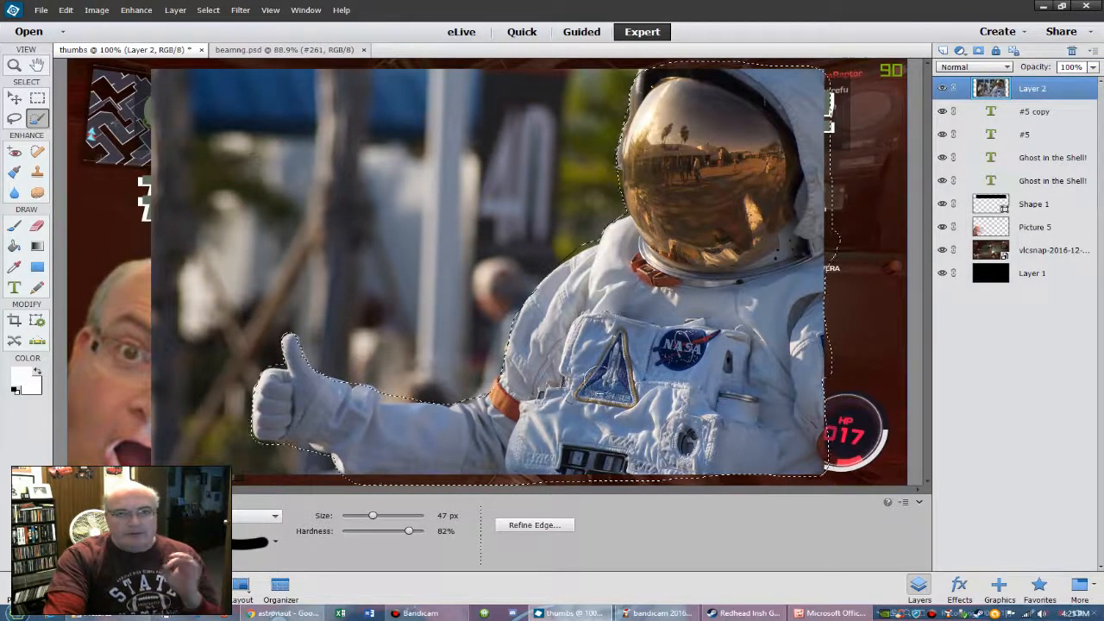
# - Invert the astronaut selection, delete the photo's background and deselect
pyautogui.click(216, 13)
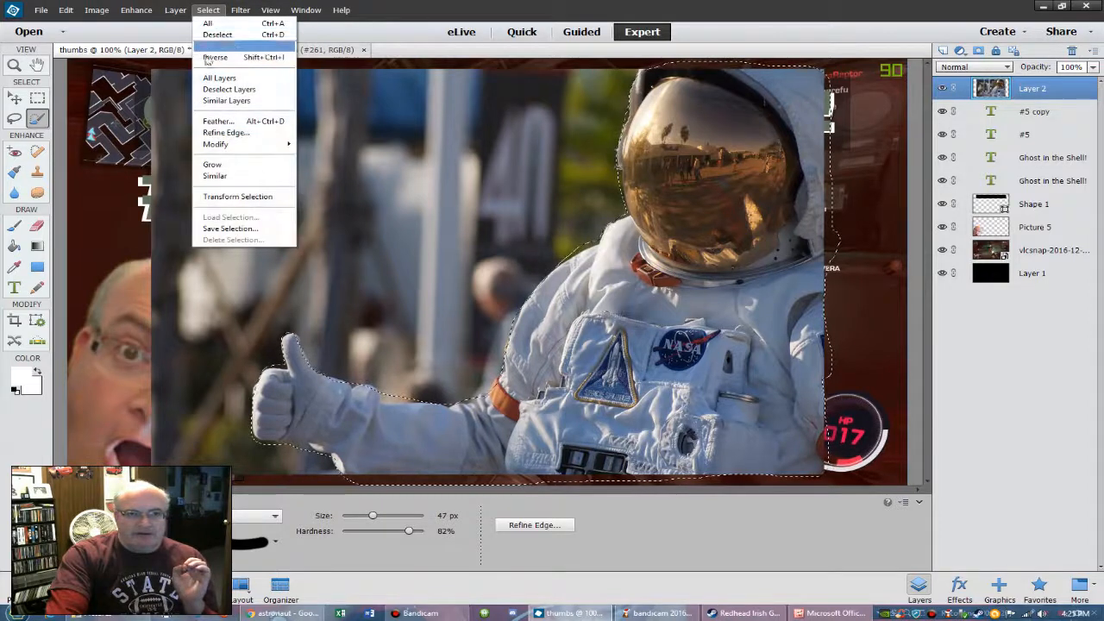
pyautogui.click(208, 58)
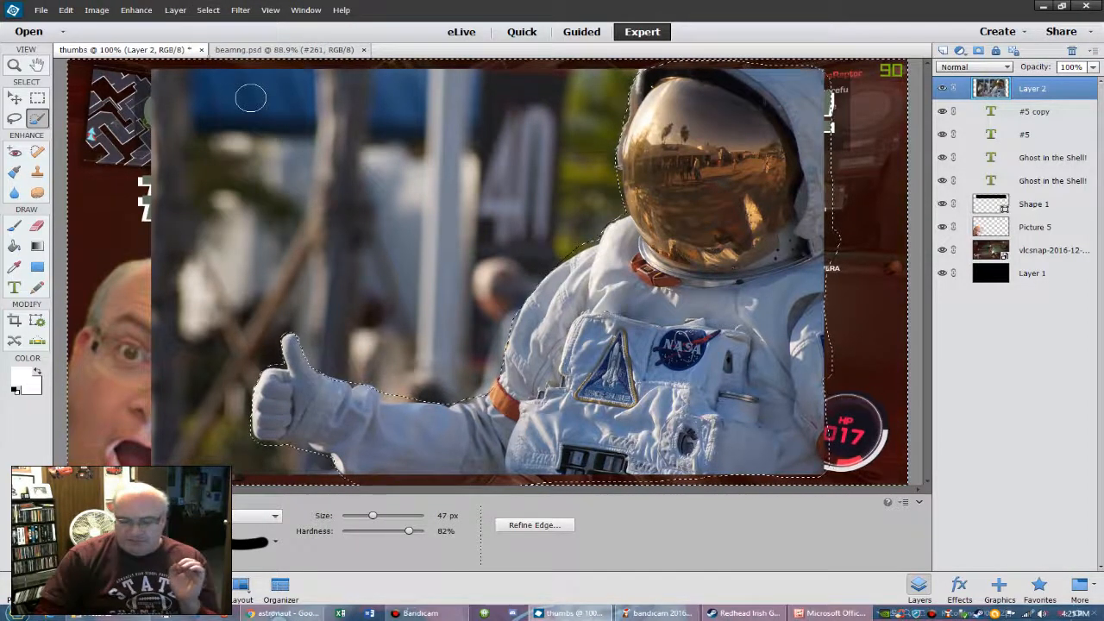
pyautogui.press('Delete')
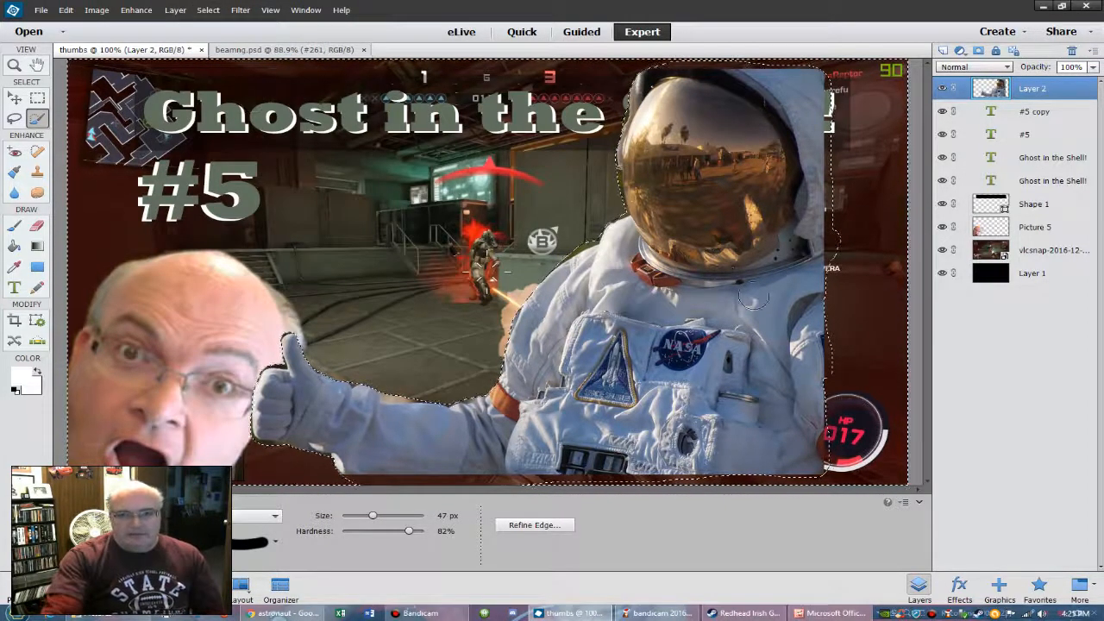
pyautogui.click(14, 99)
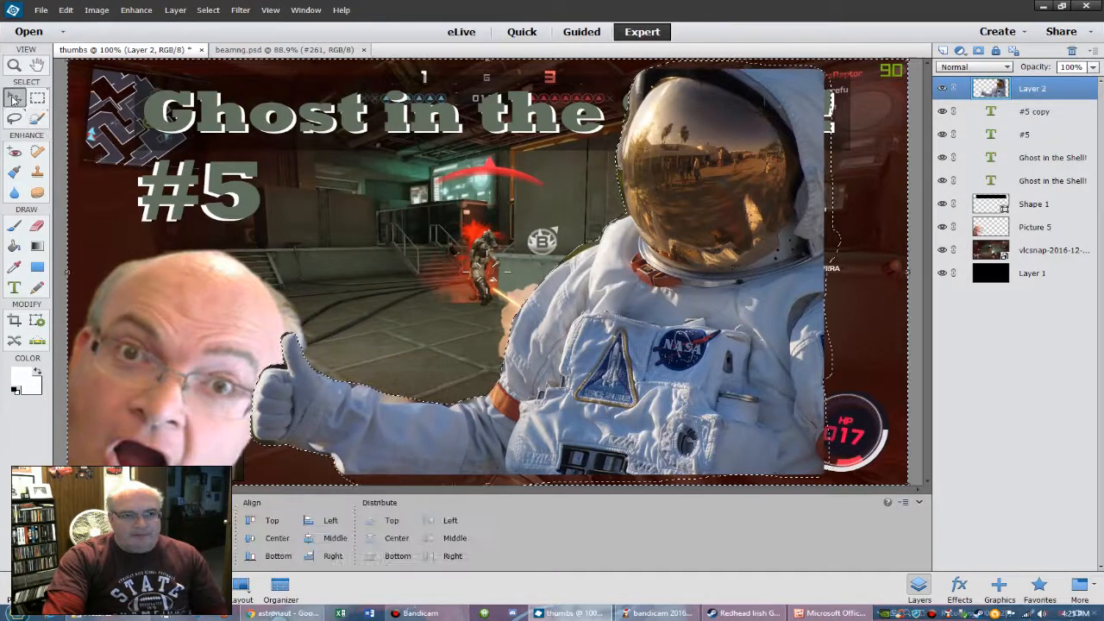
pyautogui.click(207, 9)
pyautogui.click(201, 34)
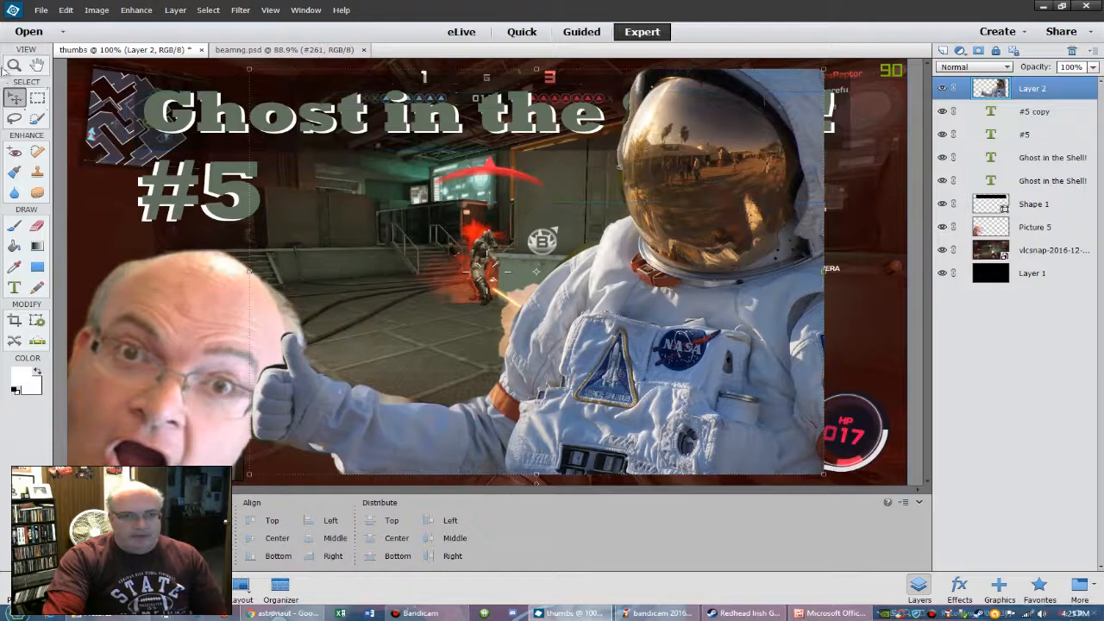
# - Move the astronaut cutout into the lower-right corner of the thumbnail, with the helmet below the title
pyautogui.moveTo(603, 393); pyautogui.dragTo(516, 368)
pyautogui.moveTo(589, 361); pyautogui.dragTo(787, 464)
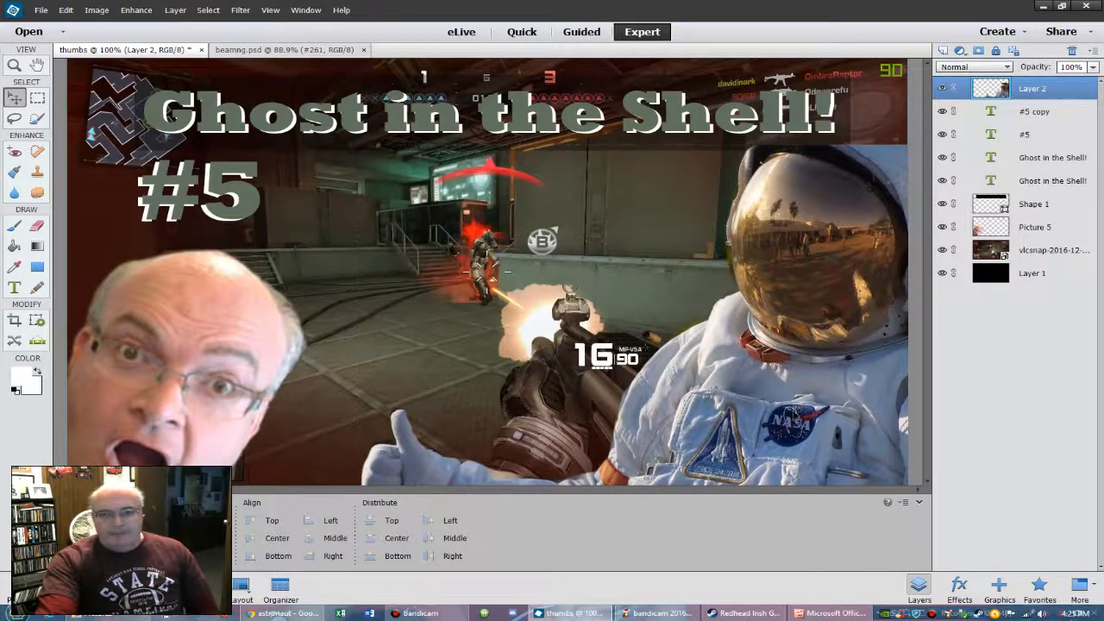
pyautogui.moveTo(795, 411); pyautogui.dragTo(794, 419)
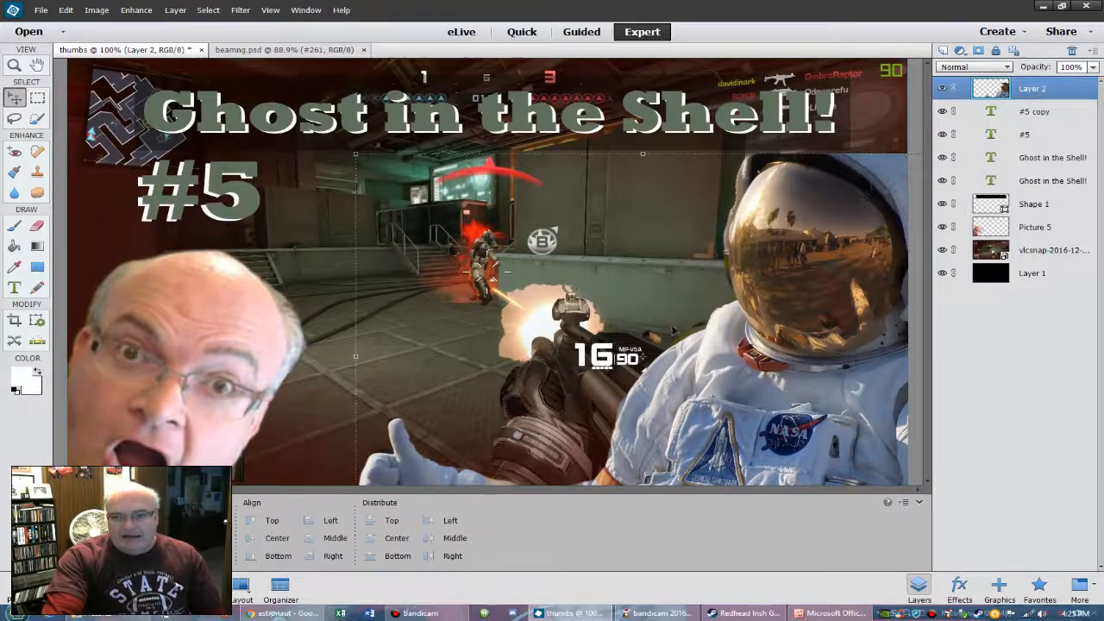
# - Move the face cutout beside the astronaut's helmet, rotate it about -20.80 degrees to stand upright and apply the transform
pyautogui.moveTo(190, 362); pyautogui.dragTo(565, 271)
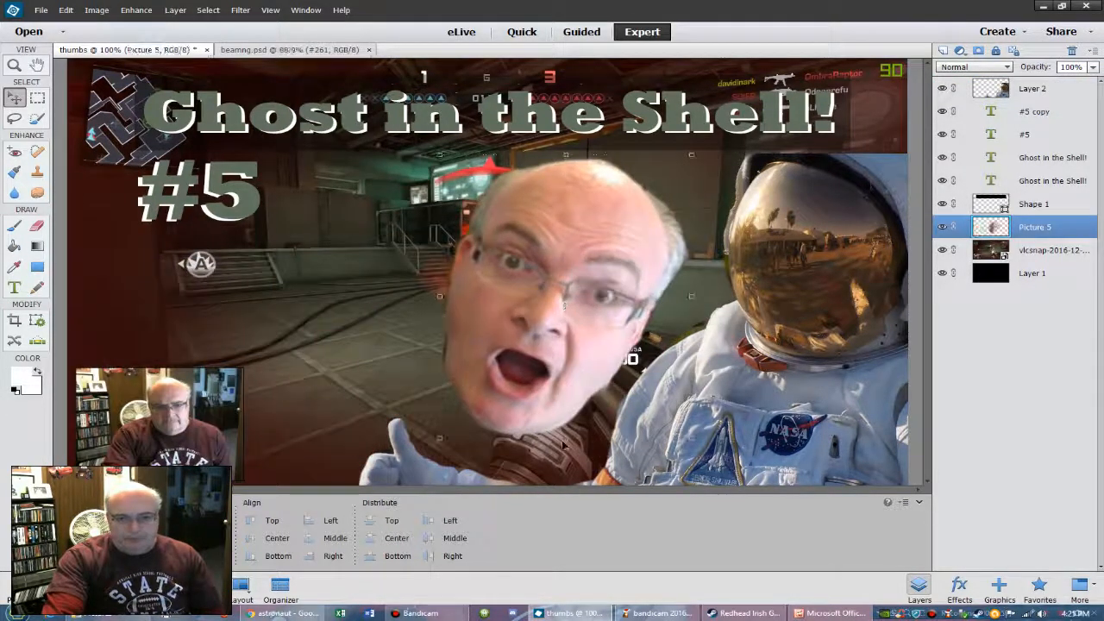
pyautogui.moveTo(691, 438); pyautogui.dragTo(751, 396)
pyautogui.click(644, 443)
pyautogui.moveTo(575, 316)
pyautogui.mouseDown()
pyautogui.moveTo(742, 320)
pyautogui.moveTo(580, 329)
pyautogui.mouseUp()
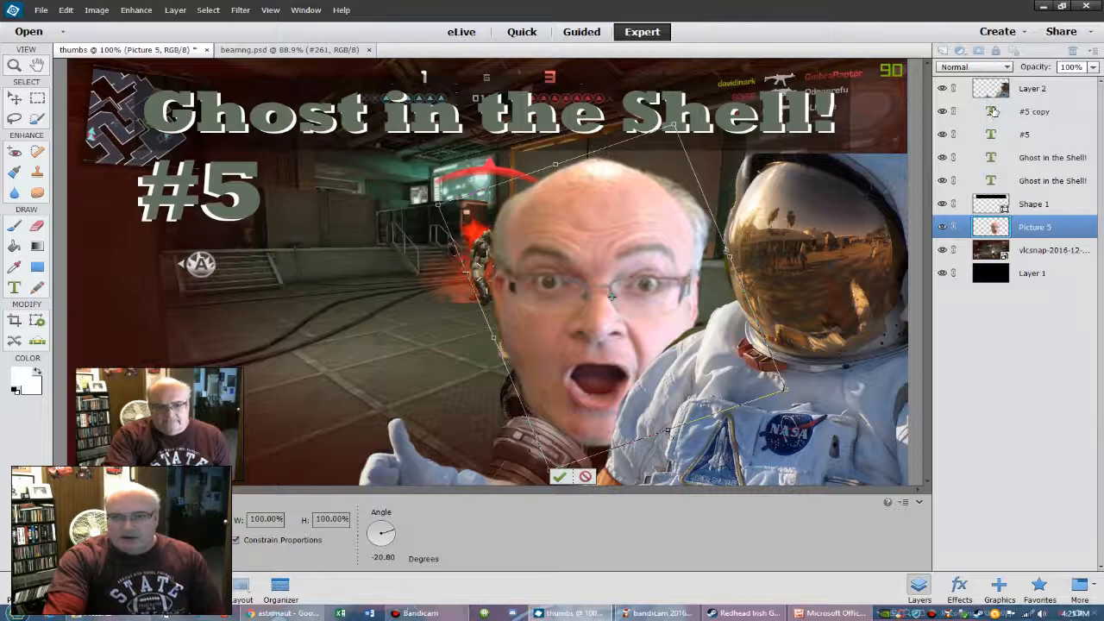
pyautogui.click(559, 476)
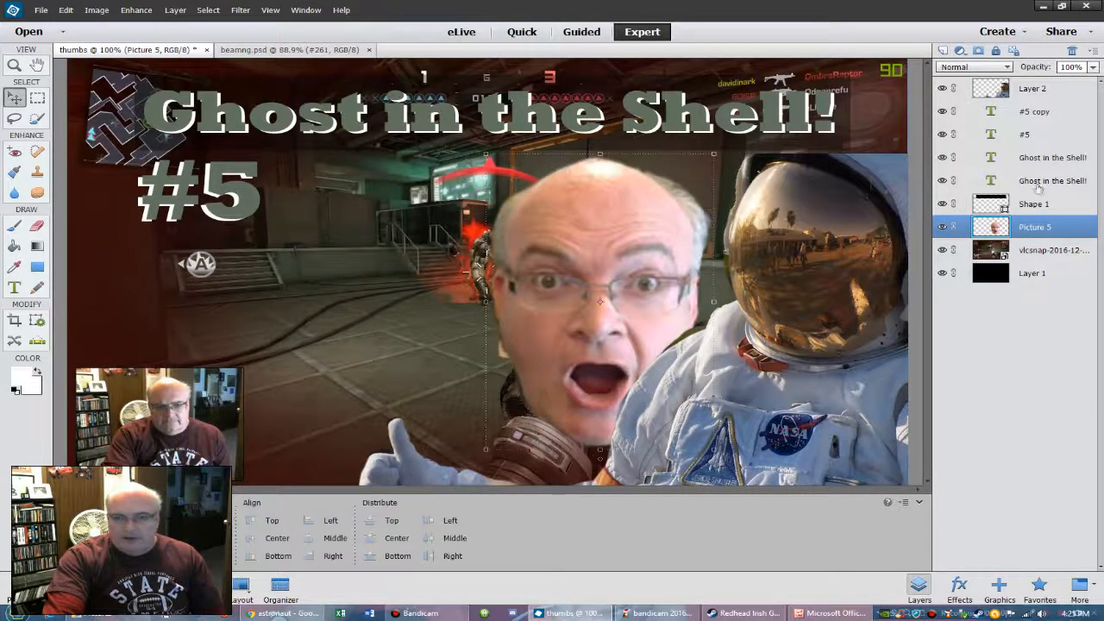
# - Place the astronaut layer beneath Picture 5, then move the face over the helmet and scale it to about 83.10%
pyautogui.moveTo(1000, 91); pyautogui.dragTo(1027, 248)
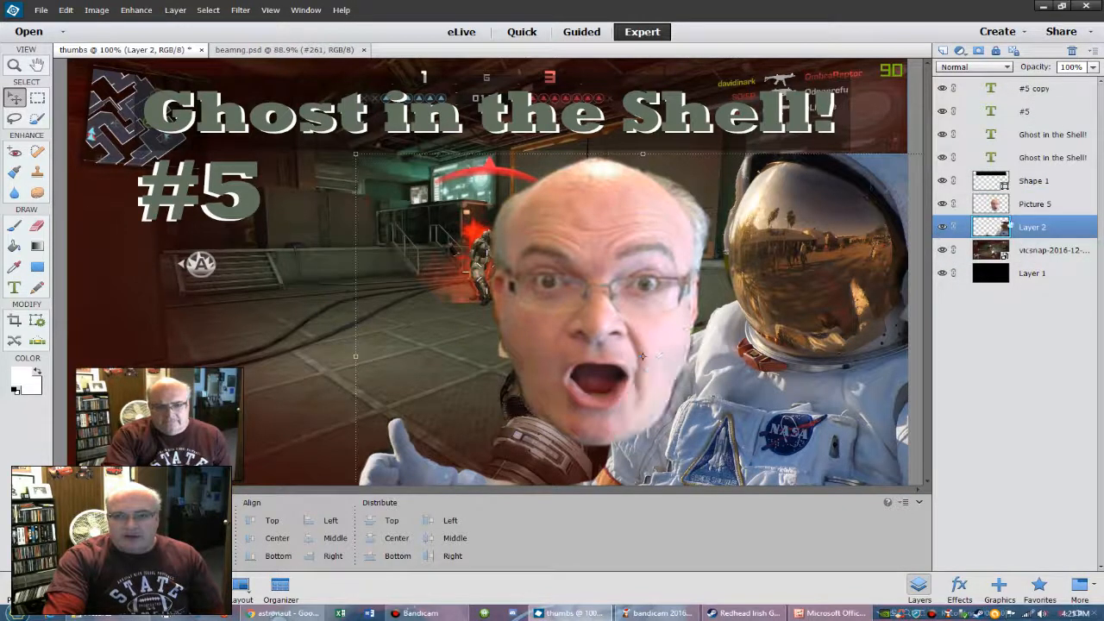
pyautogui.moveTo(642, 355); pyautogui.dragTo(821, 319)
pyautogui.moveTo(682, 438); pyautogui.dragTo(721, 389)
pyautogui.moveTo(790, 323); pyautogui.dragTo(776, 324)
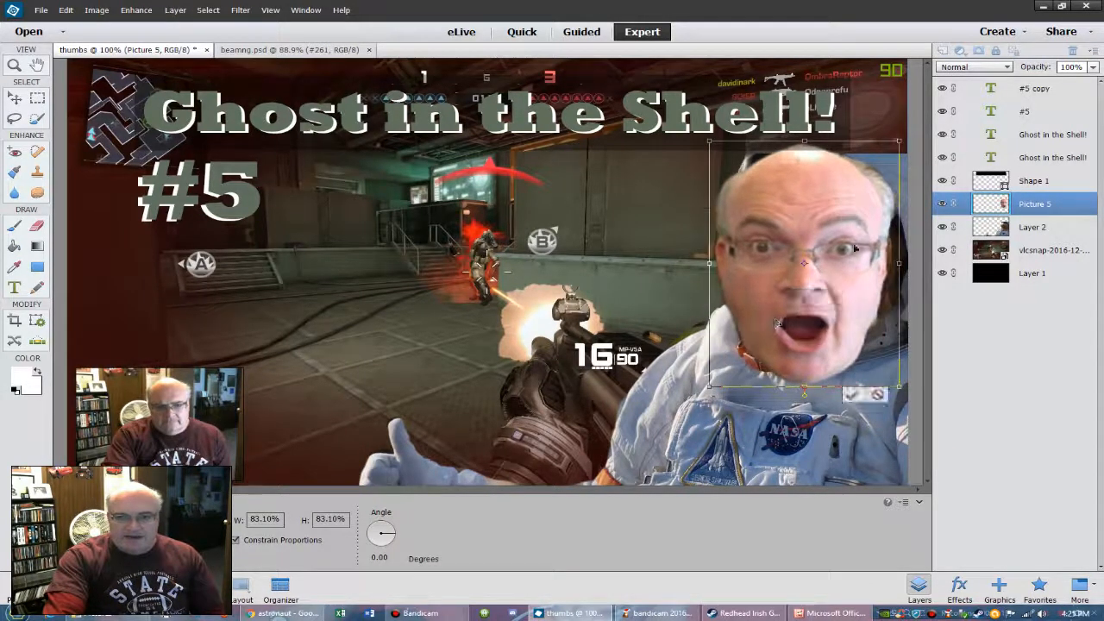
# - Rotate the face about 5.27 degrees, reduce it to about 74.69%, center it over the visor and apply the transform
pyautogui.moveTo(900, 139); pyautogui.dragTo(911, 149)
pyautogui.moveTo(820, 234); pyautogui.dragTo(830, 230)
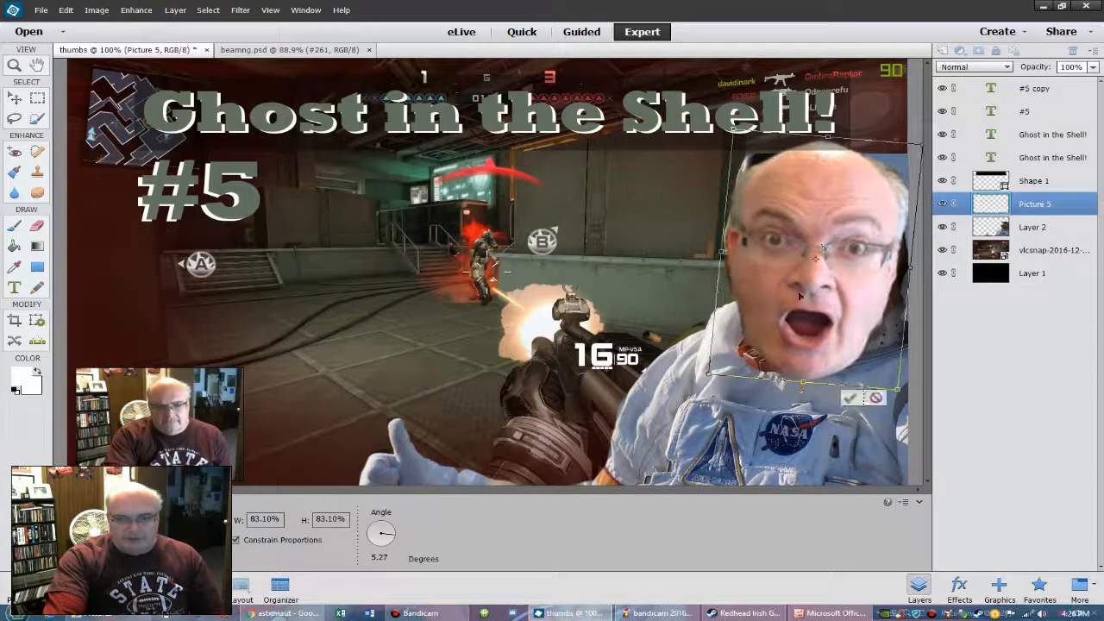
pyautogui.moveTo(709, 373); pyautogui.dragTo(745, 363)
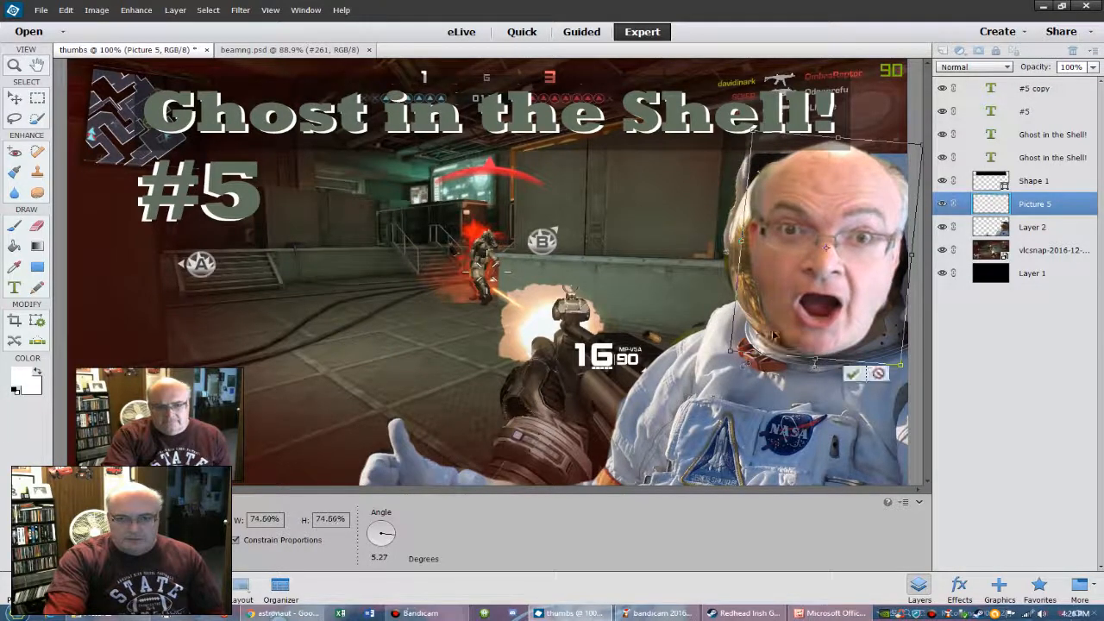
pyautogui.moveTo(802, 293); pyautogui.dragTo(784, 303)
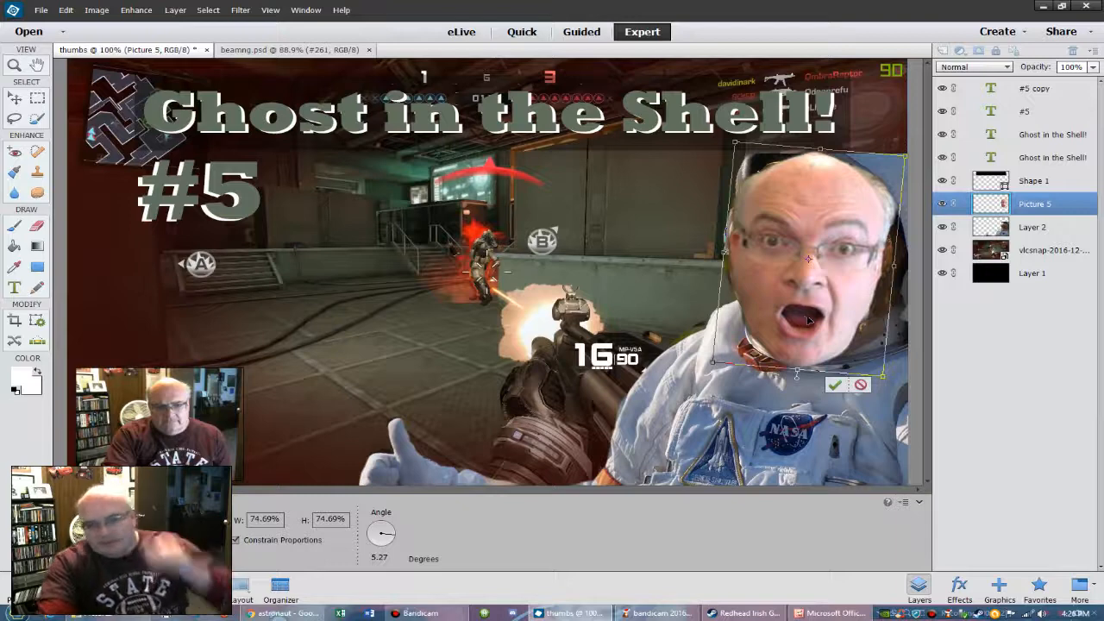
pyautogui.click(834, 384)
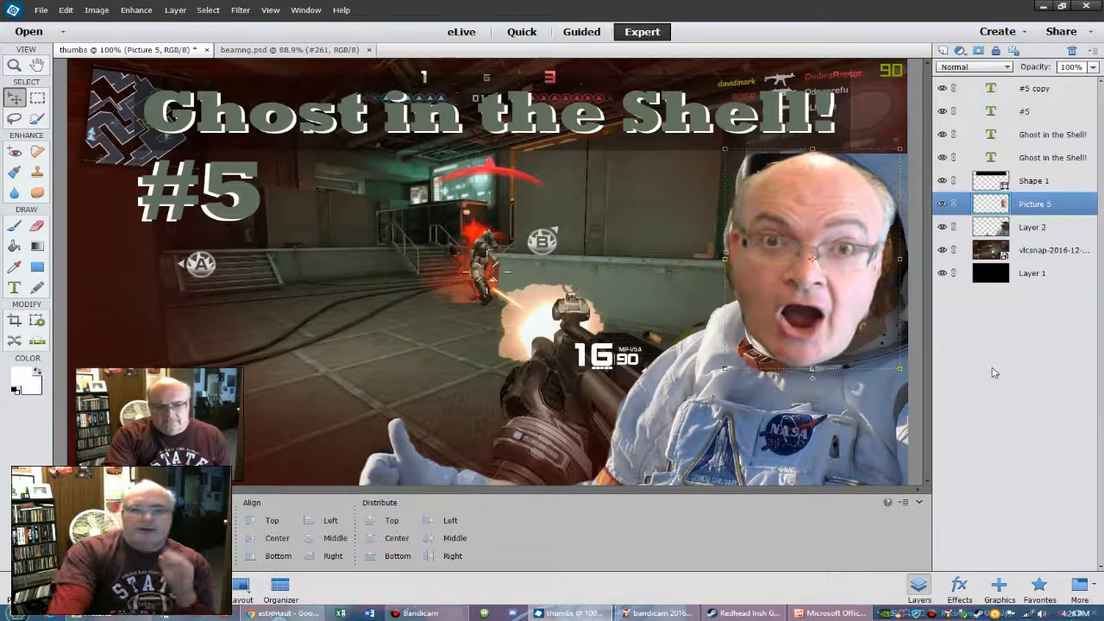
# - Deselect the face layer and compare the composite with the example thumbnail bng262.jpg in Picture Manager, returning to Photoshop Elements
pyautogui.click(972, 412)
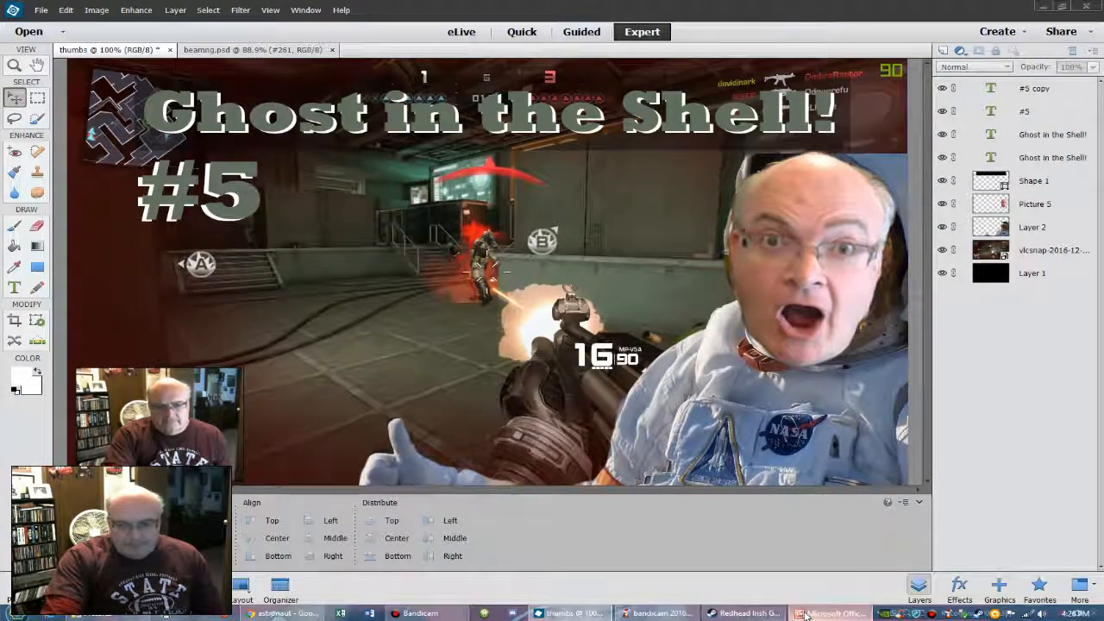
pyautogui.click(832, 613)
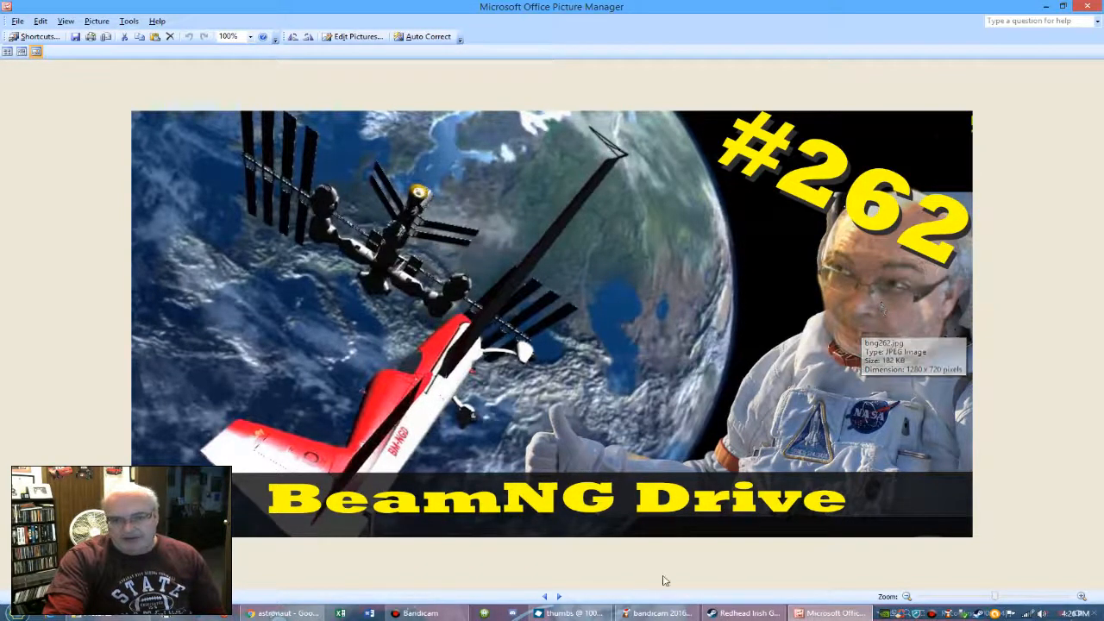
pyautogui.click(569, 613)
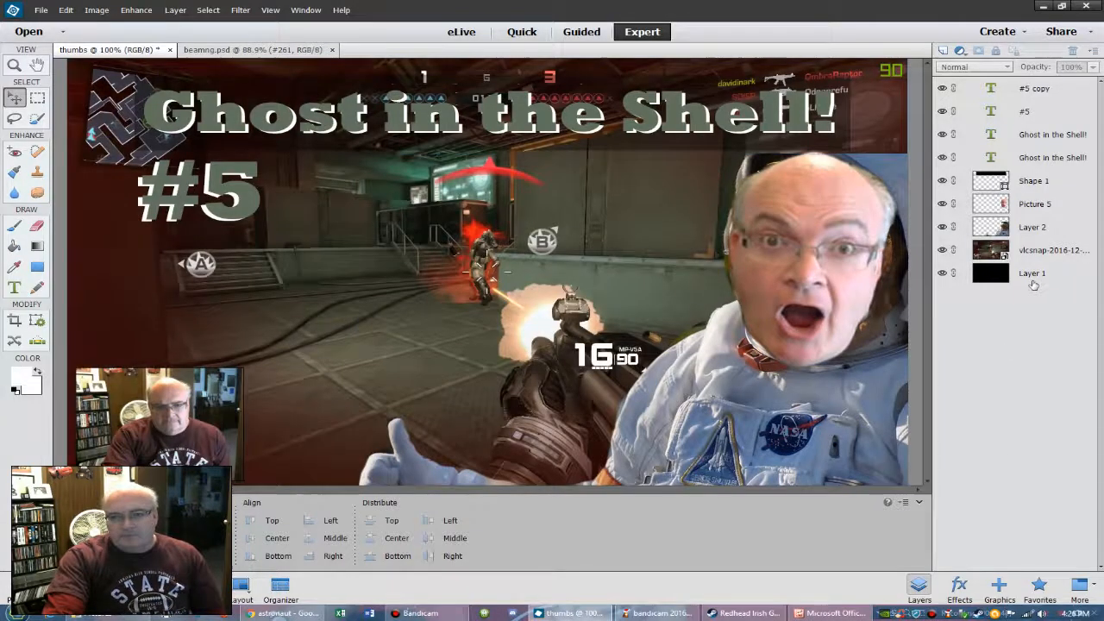
# - Duplicate the astronaut layer, Layer 2, within the thumbs document and name the copy "astrotop"
pyautogui.click(1028, 228)
pyautogui.rightClick(1028, 227)
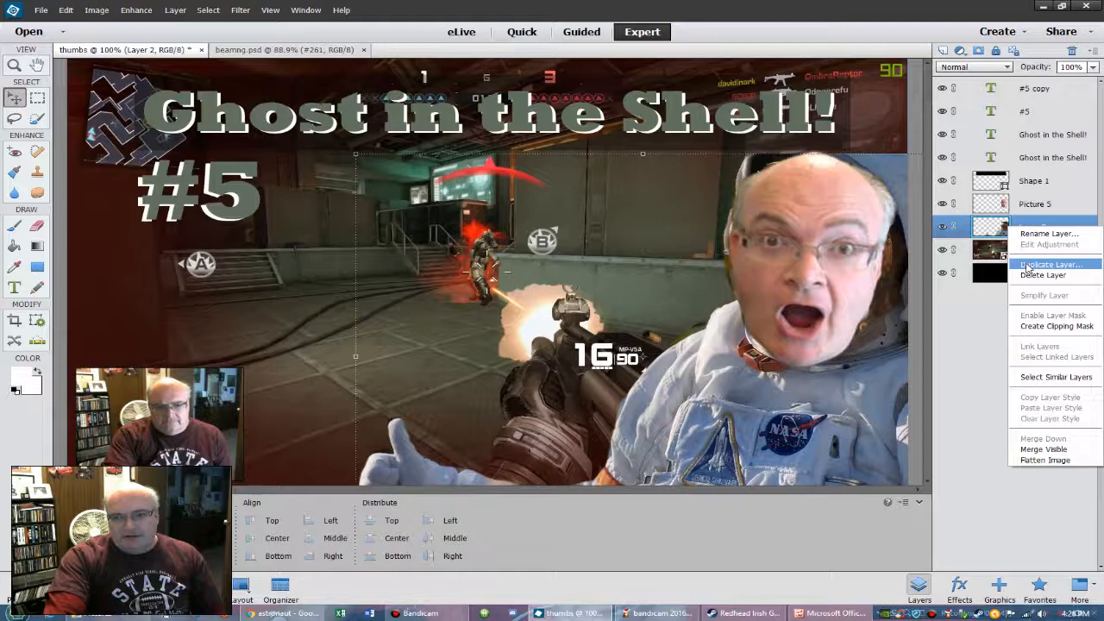
pyautogui.click(1028, 268)
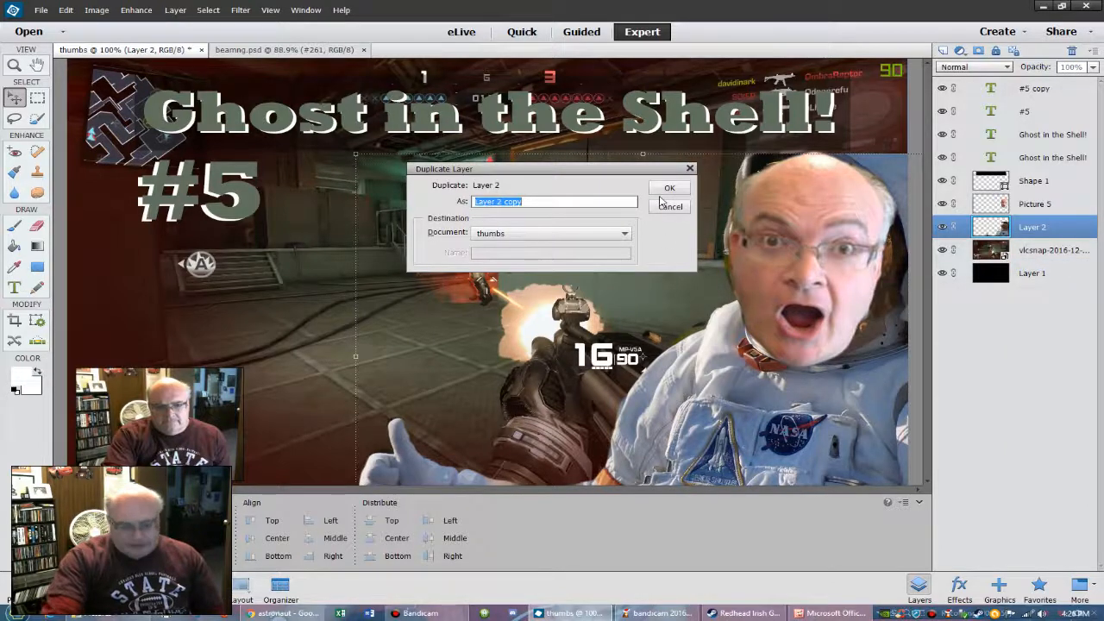
pyautogui.write('astrotop')
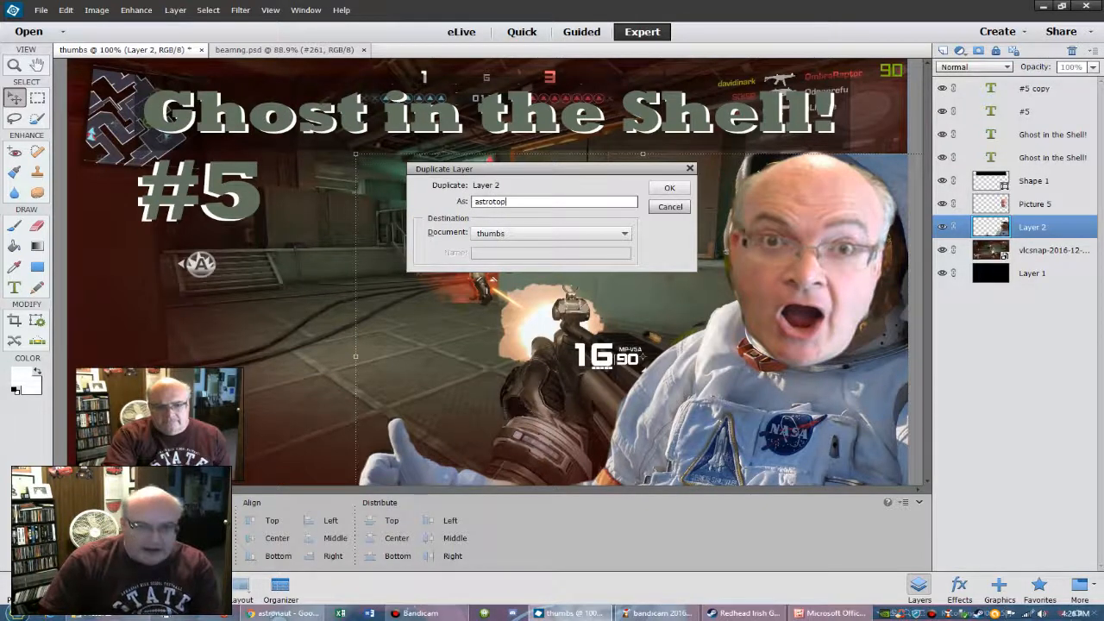
pyautogui.click(670, 190)
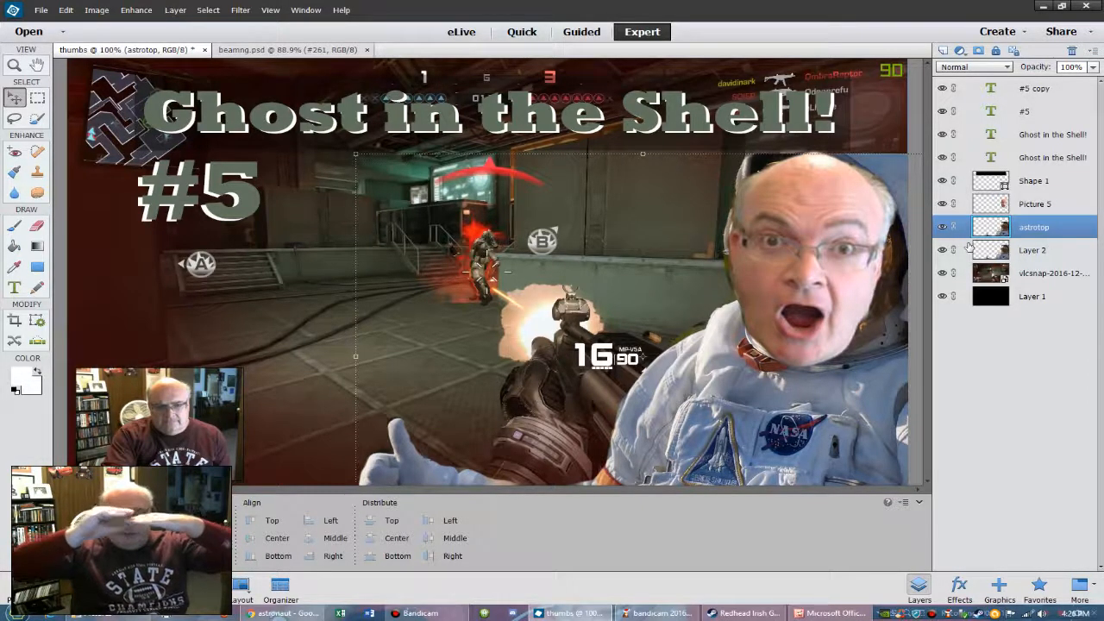
# - Move the astrotop layer above the Picture 5 face layer and reduce its opacity to 42%
pyautogui.moveTo(989, 234); pyautogui.dragTo(990, 195)
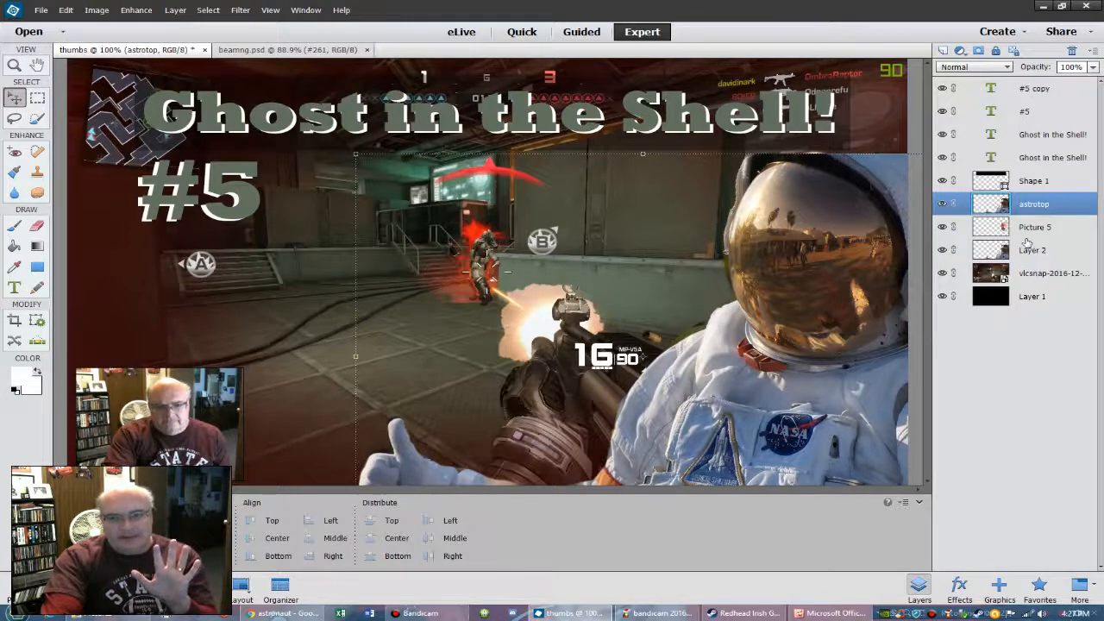
pyautogui.click(1094, 69)
pyautogui.moveTo(1095, 80); pyautogui.dragTo(1059, 91)
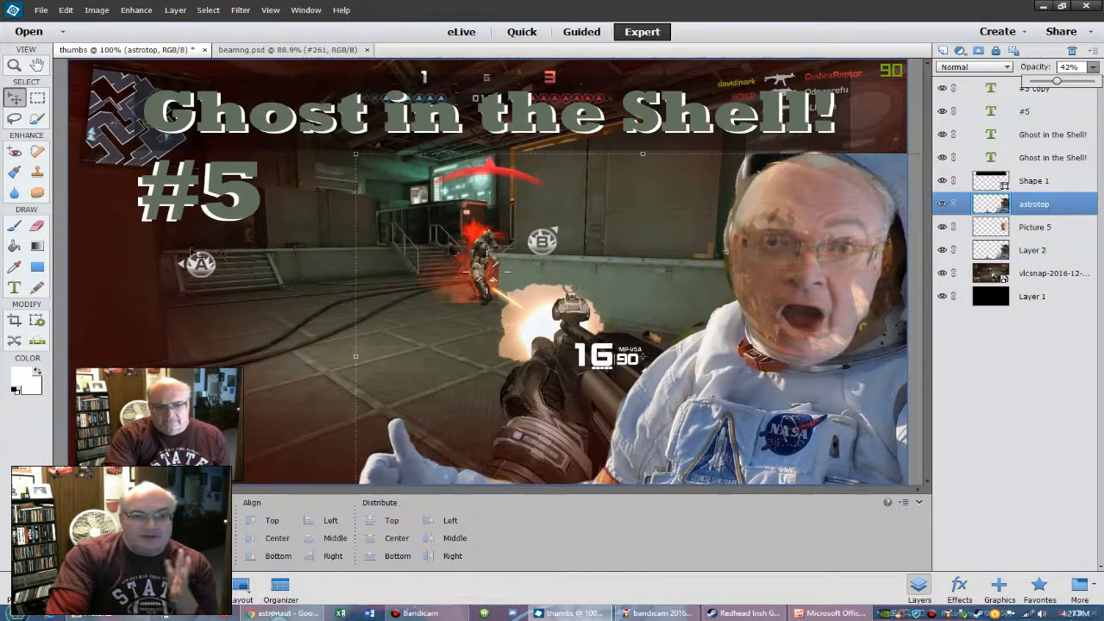
# - Erase the edges of the face on Picture 5 that extend past the visor opening, using the Eraser in Brush mode
pyautogui.click(998, 231)
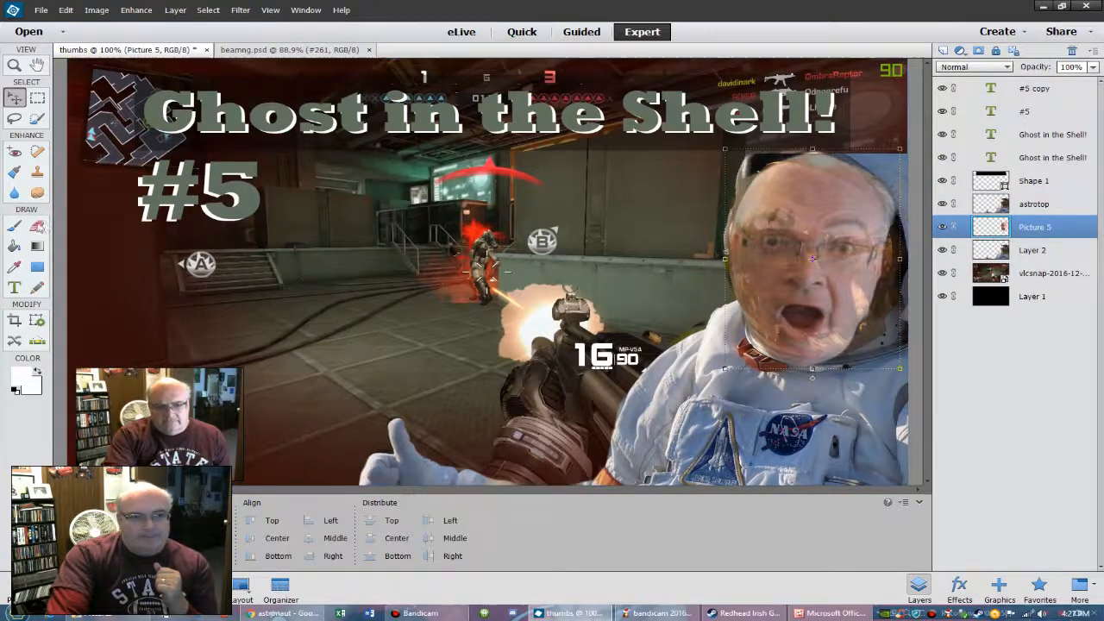
pyautogui.click(38, 226)
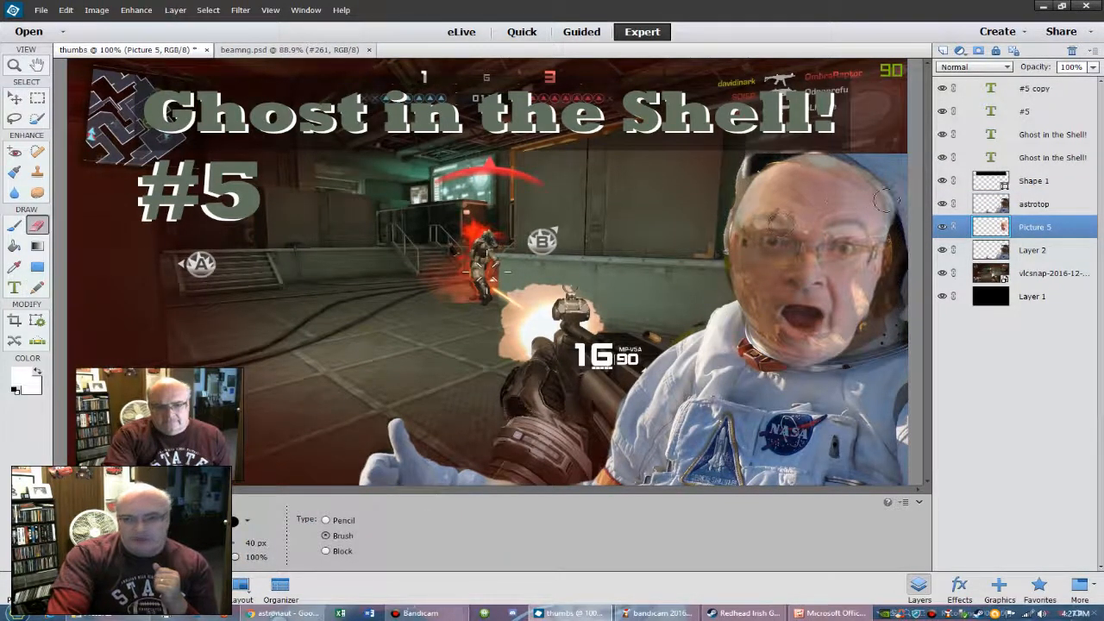
pyautogui.moveTo(900, 207)
pyautogui.mouseDown()
pyautogui.moveTo(866, 171)
pyautogui.moveTo(787, 146)
pyautogui.moveTo(802, 150)
pyautogui.mouseUp()
pyautogui.moveTo(894, 190)
pyautogui.mouseDown()
pyautogui.moveTo(909, 224)
pyautogui.moveTo(895, 192)
pyautogui.moveTo(873, 192)
pyautogui.moveTo(905, 220)
pyautogui.moveTo(911, 250)
pyautogui.mouseUp()
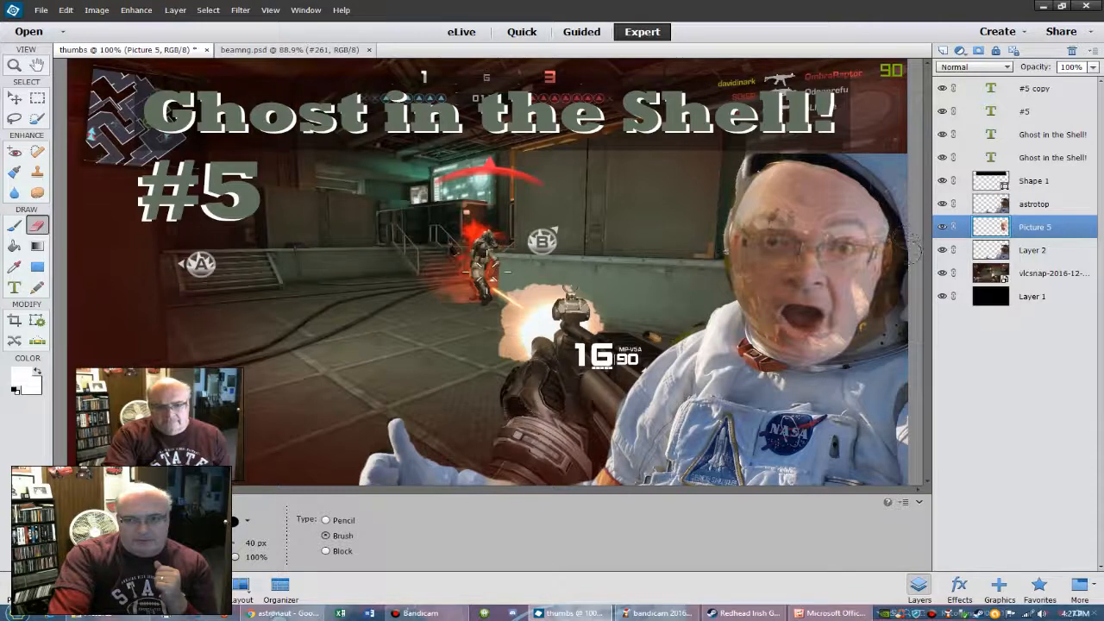
pyautogui.moveTo(855, 339)
pyautogui.mouseDown()
pyautogui.moveTo(804, 354)
pyautogui.moveTo(754, 342)
pyautogui.moveTo(730, 330)
pyautogui.moveTo(718, 292)
pyautogui.mouseUp()
pyautogui.moveTo(713, 231)
pyautogui.mouseDown()
pyautogui.moveTo(732, 312)
pyautogui.moveTo(752, 340)
pyautogui.moveTo(722, 298)
pyautogui.moveTo(717, 221)
pyautogui.moveTo(759, 162)
pyautogui.moveTo(836, 159)
pyautogui.moveTo(893, 203)
pyautogui.moveTo(905, 249)
pyautogui.mouseUp()
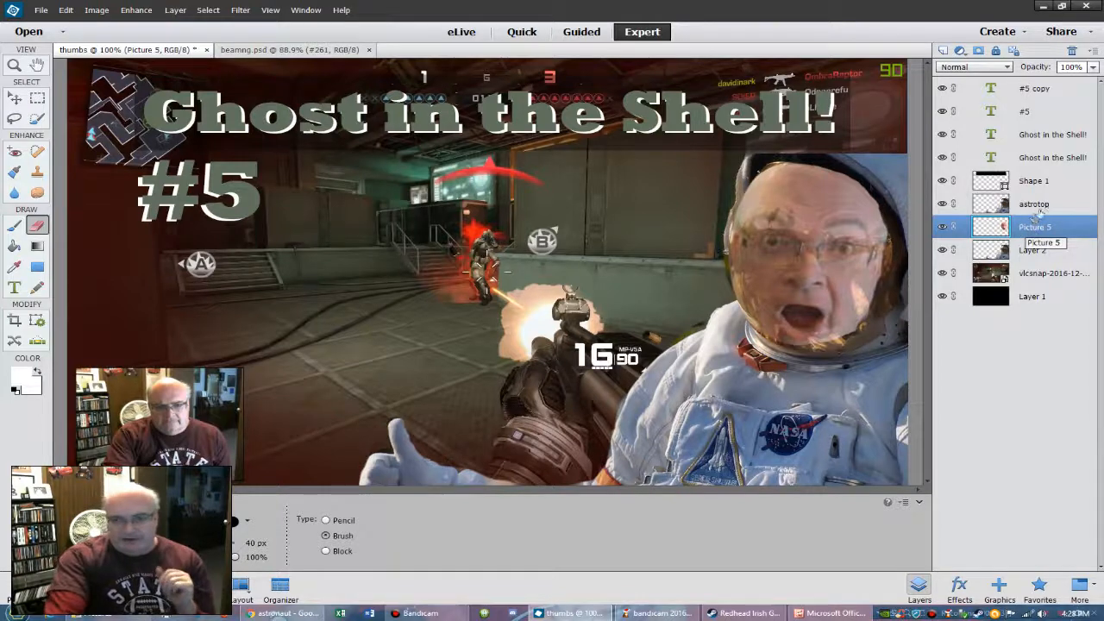
# - Fine-tune the visor reflection over the face by trying 58% opacity on the astrotop layer, then setting it to 47%
pyautogui.click(1042, 215)
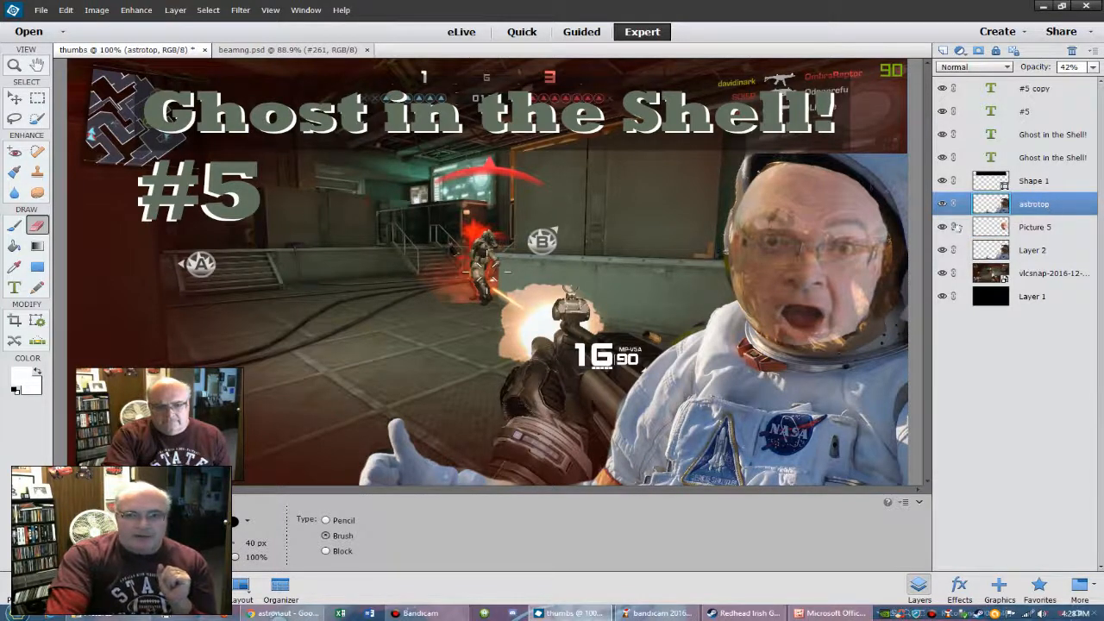
pyautogui.click(1093, 66)
pyautogui.moveTo(1059, 81)
pyautogui.mouseDown()
pyautogui.moveTo(1078, 89)
pyautogui.moveTo(1067, 90)
pyautogui.mouseUp()
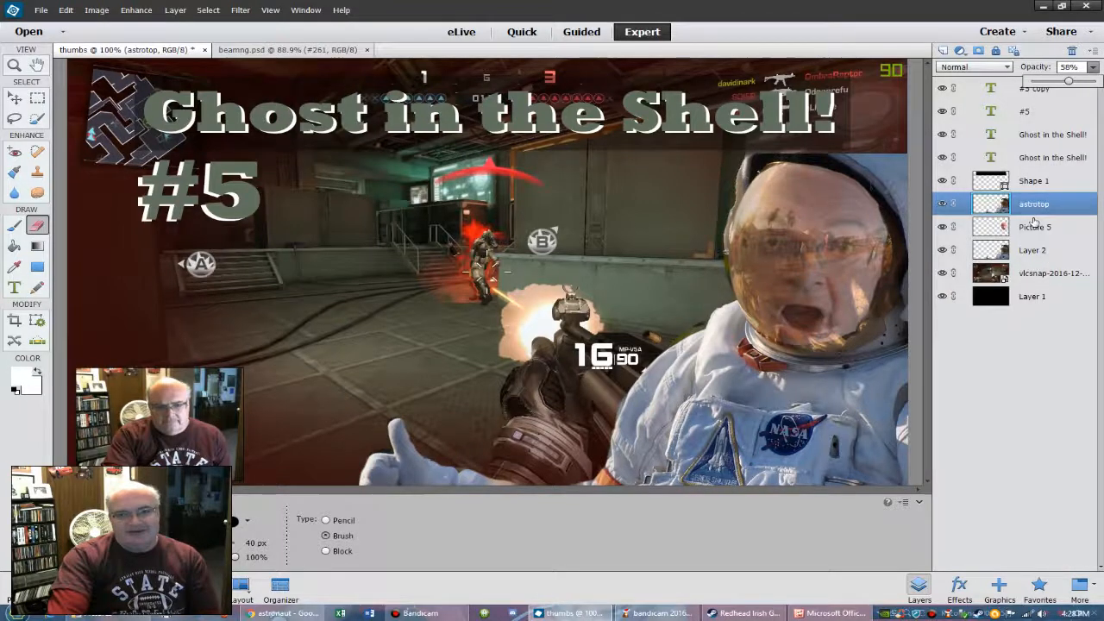
pyautogui.moveTo(1068, 81); pyautogui.dragTo(1062, 86)
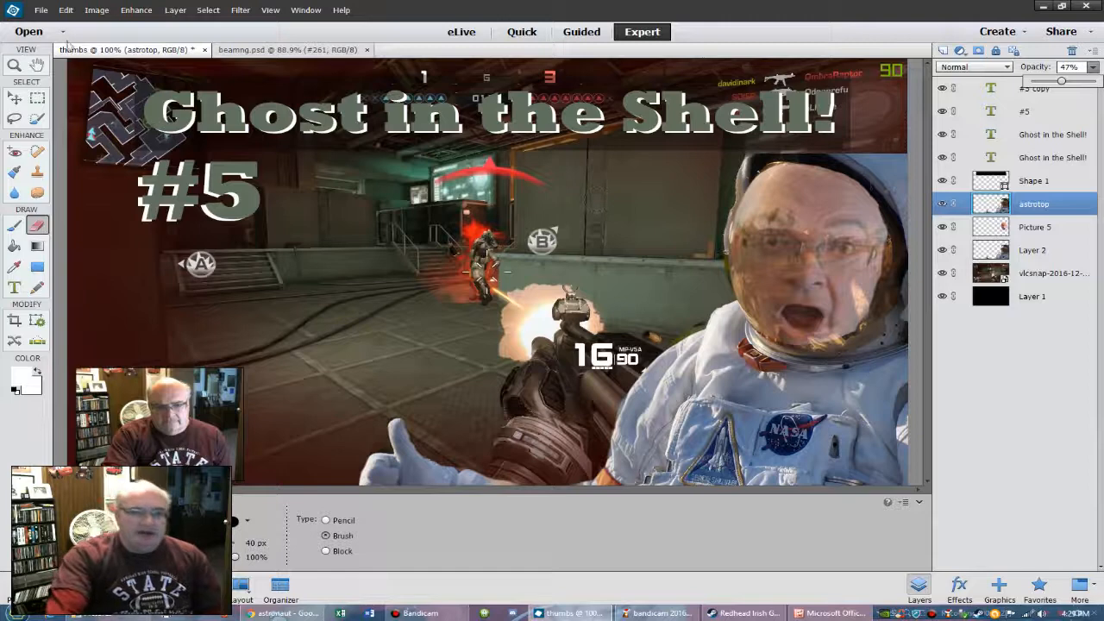
pyautogui.click(41, 10)
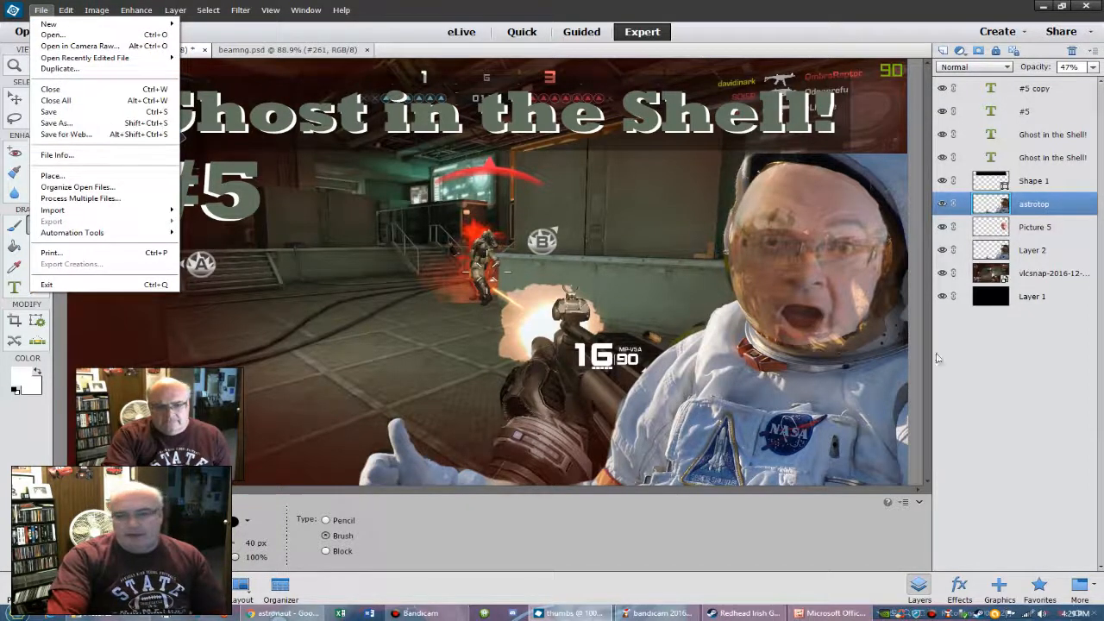
pyautogui.click(998, 373)
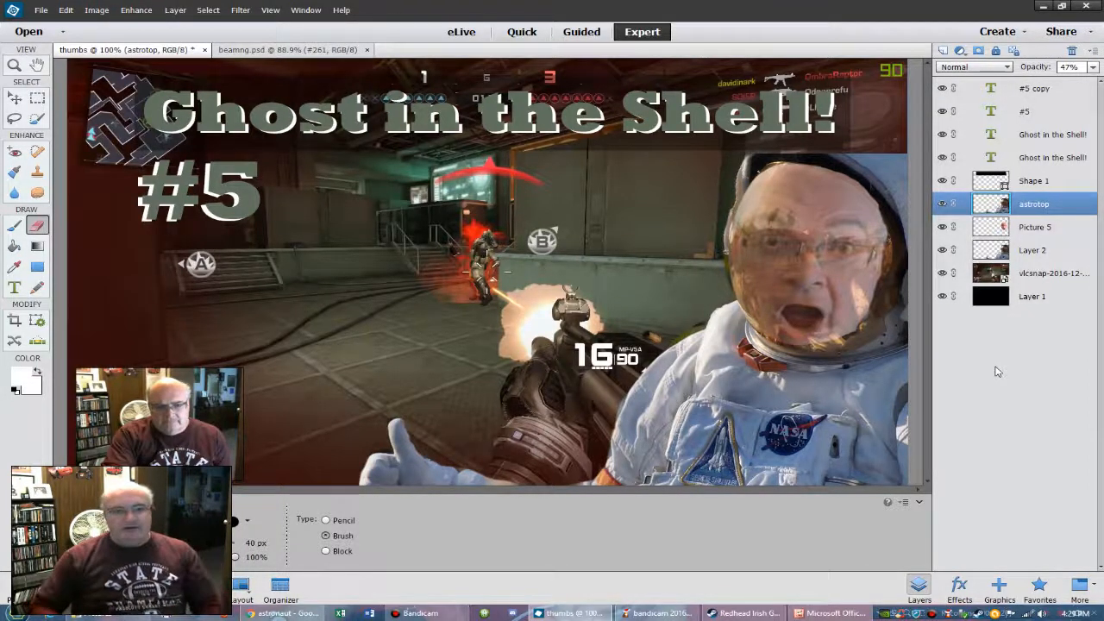